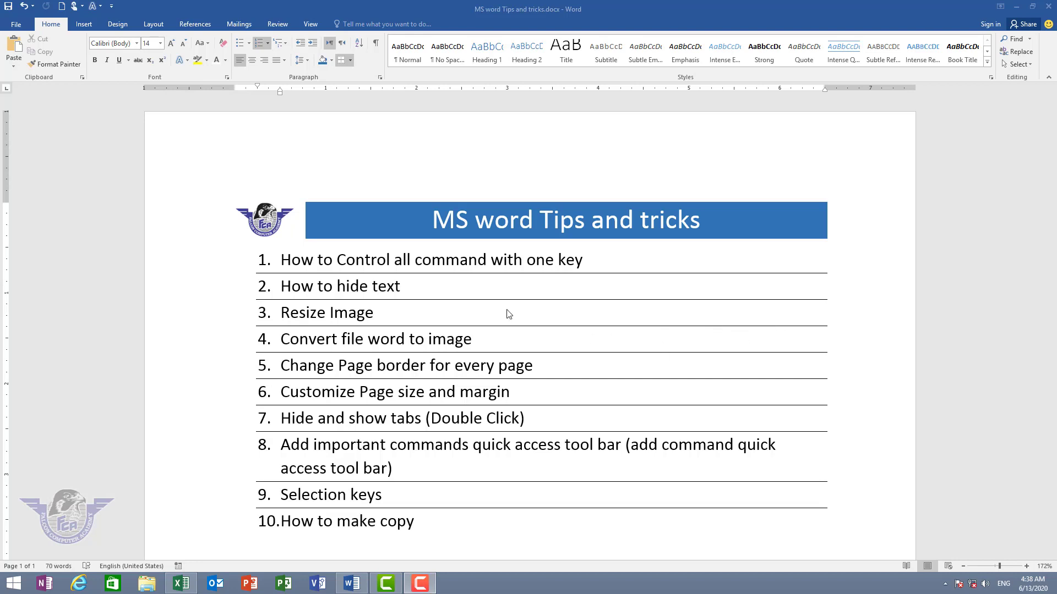
Create a new blank document, Document2, from File > New.
click(18, 25)
click(21, 72)
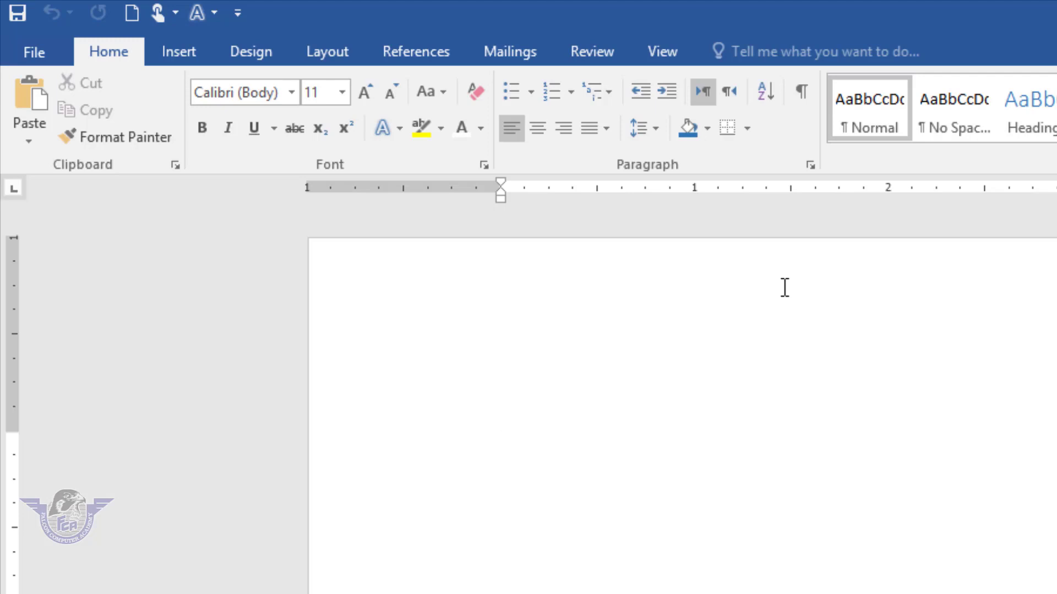
key(alt)
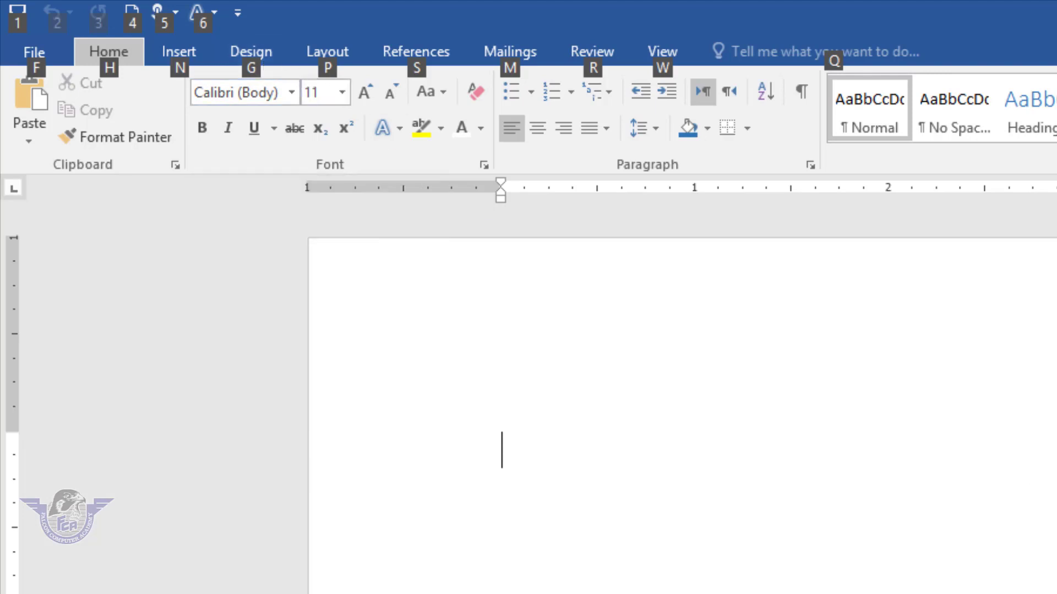
key(n)
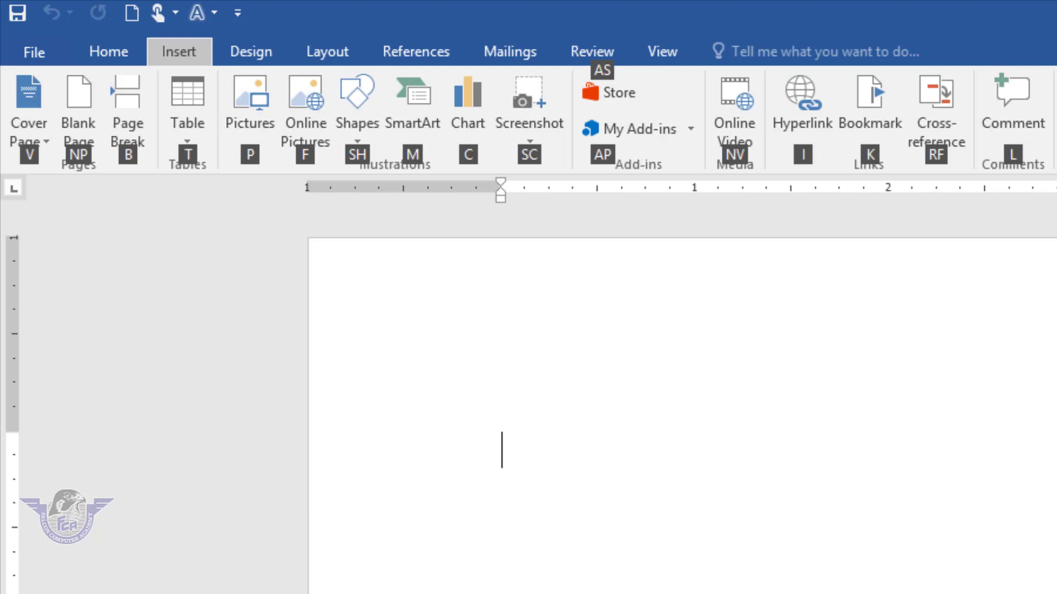
key(t)
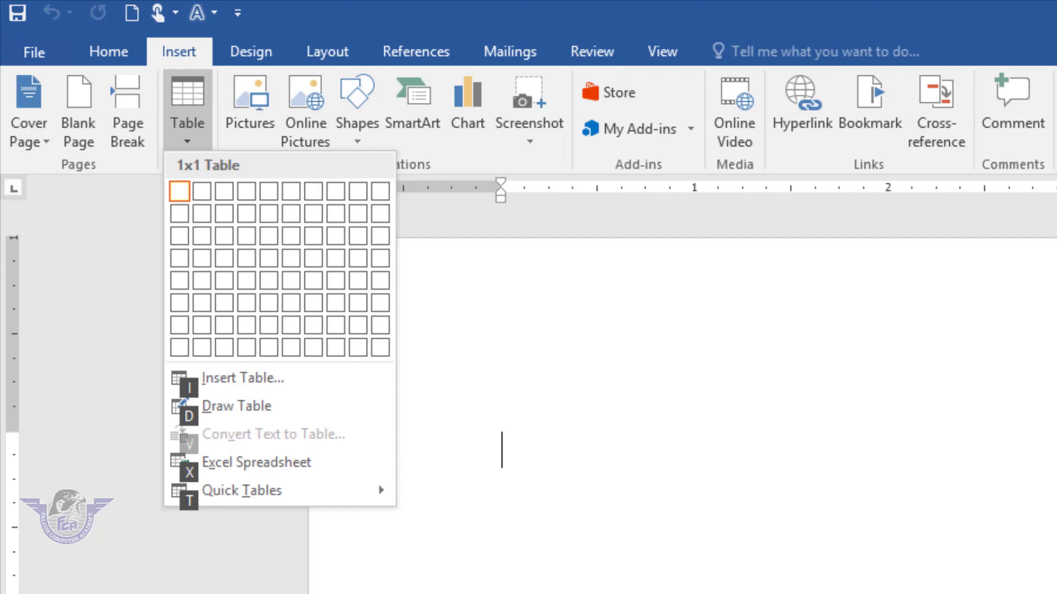
key(i)
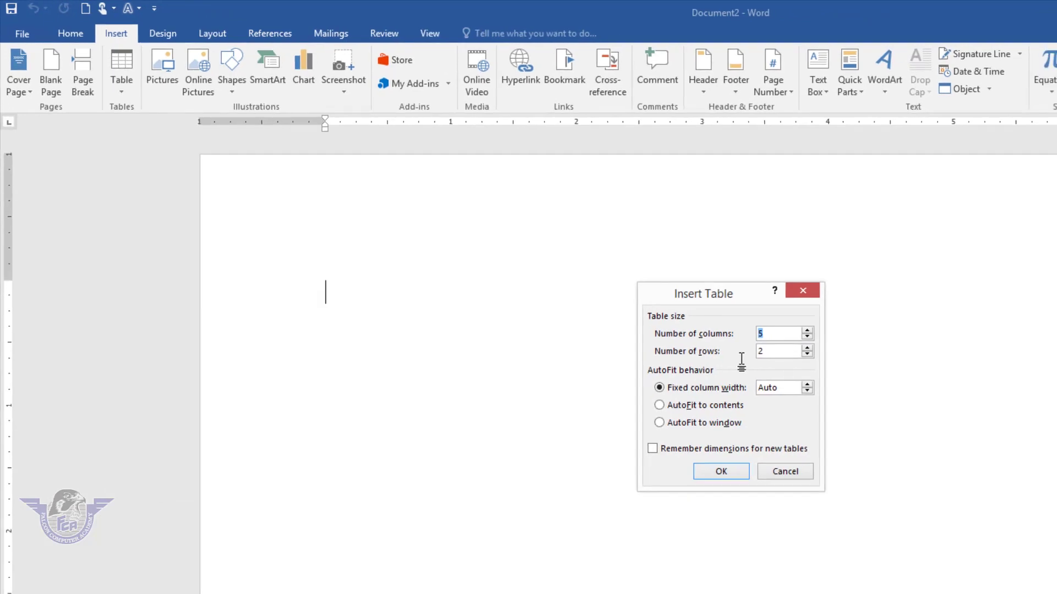
key(Return)
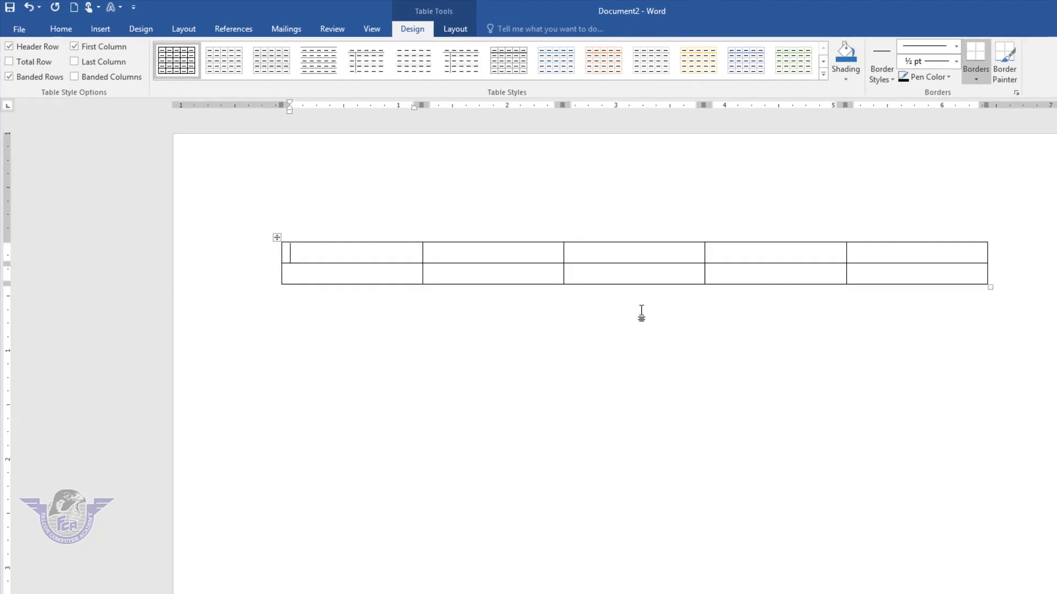
key(ctrl+a)
key(Delete)
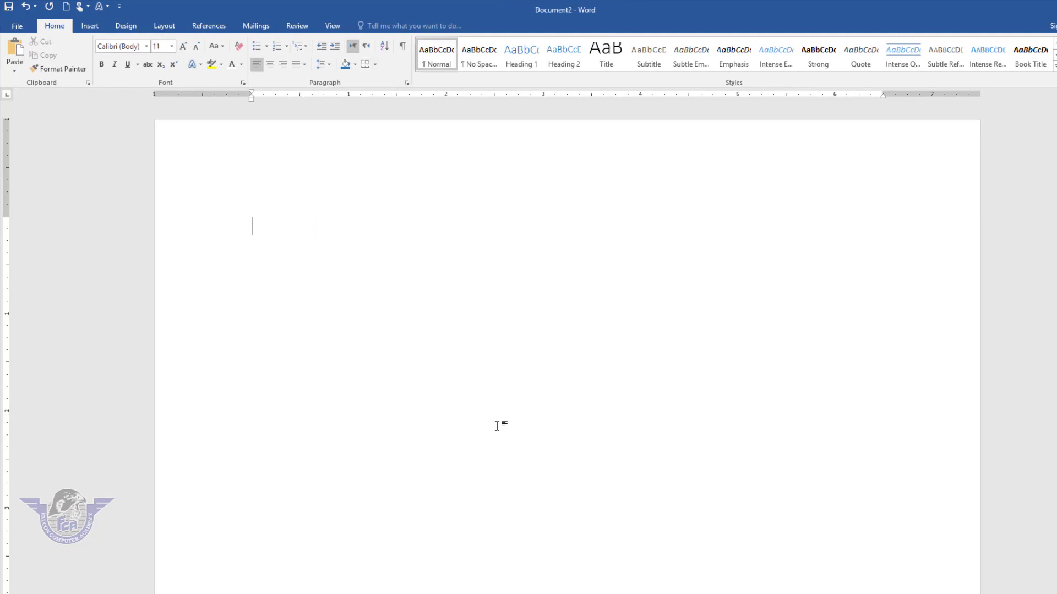
Generate five sample paragraphs with =rand() and select the last three of them.
text(=rand)
text(())
key(Return)
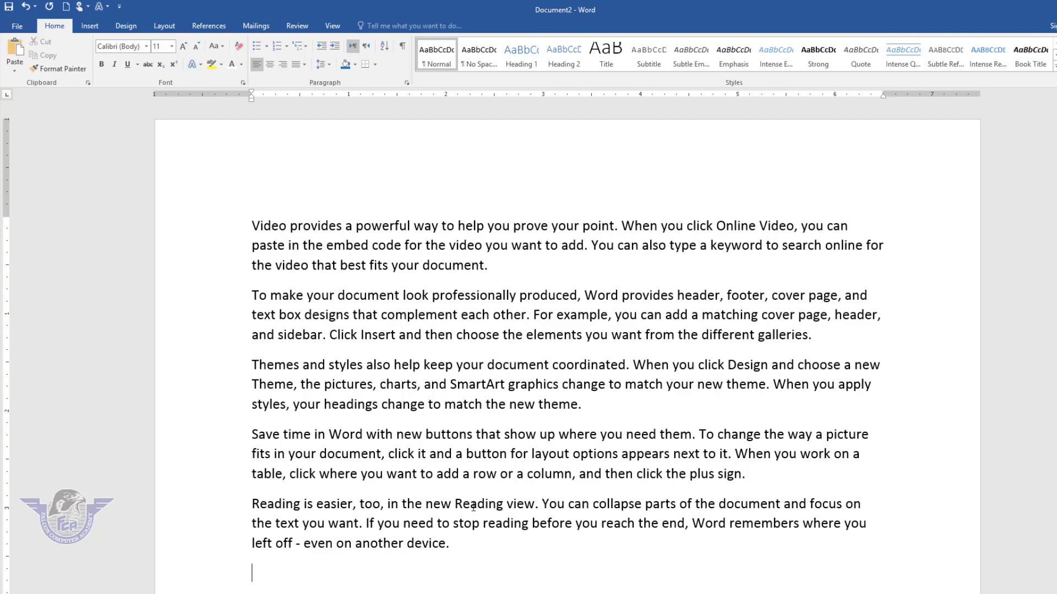
mouse_move(451, 550)
mouse_down()
mouse_move(248, 419)
mouse_move(216, 368)
mouse_up()
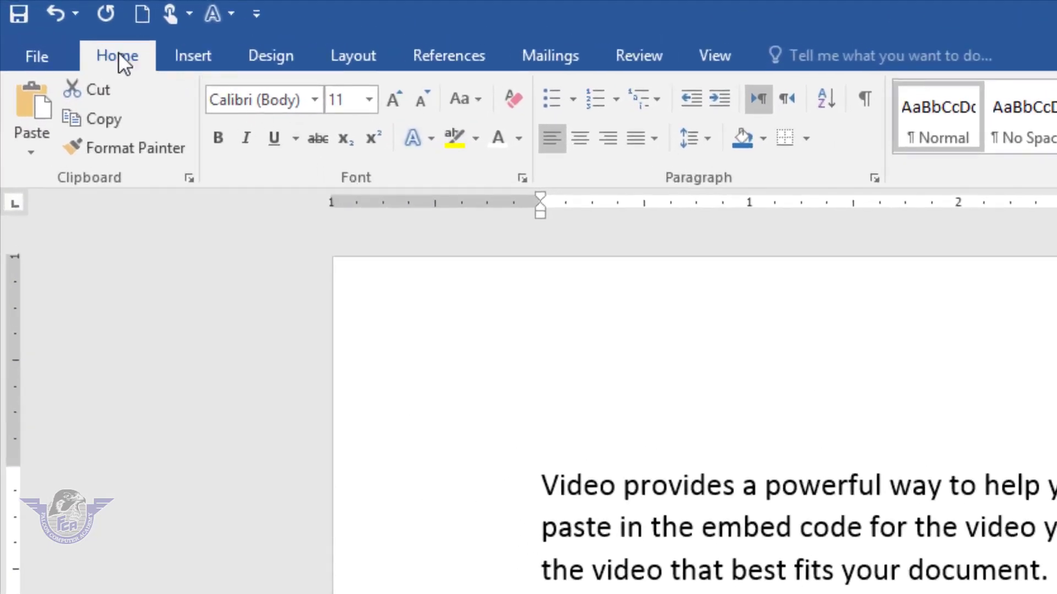
click(523, 178)
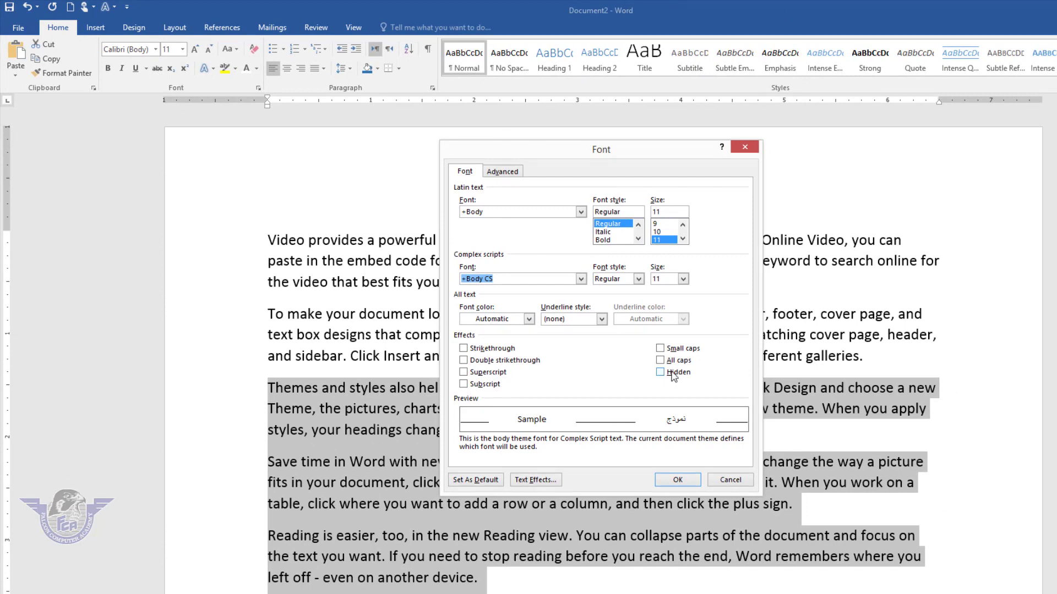
click(672, 374)
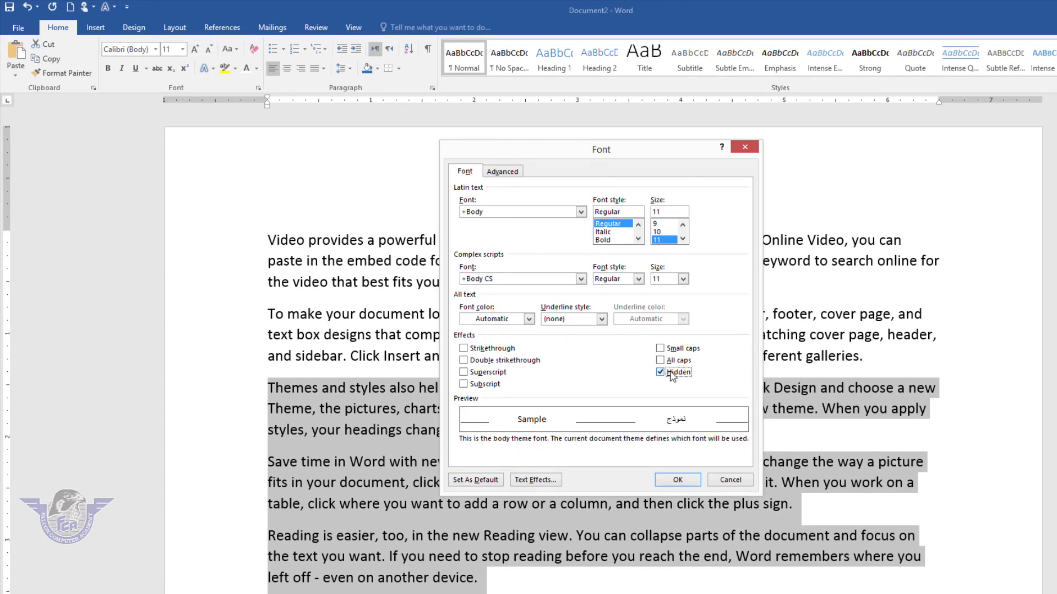
click(678, 480)
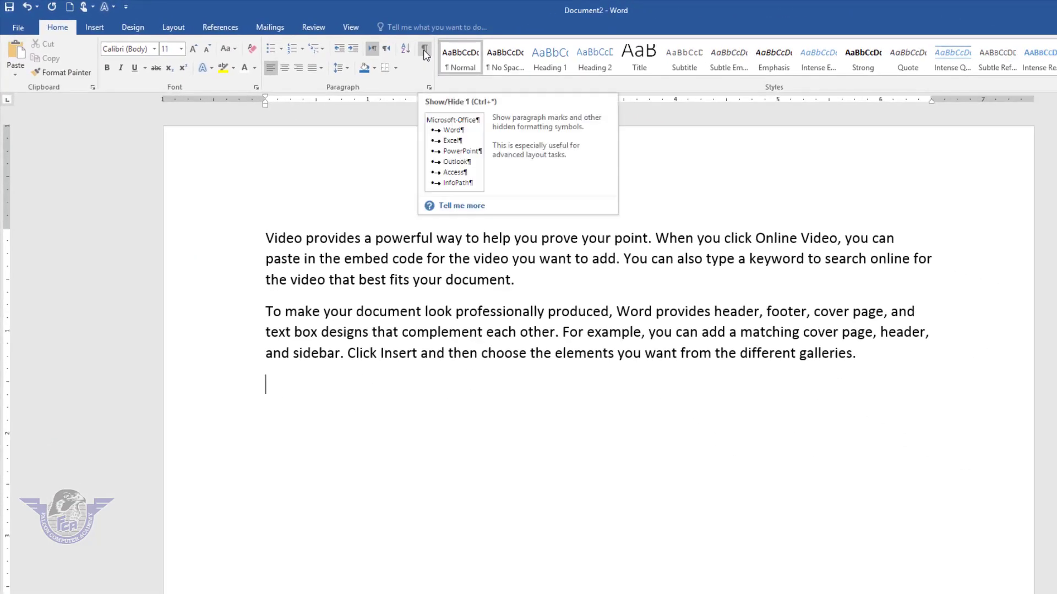
click(424, 52)
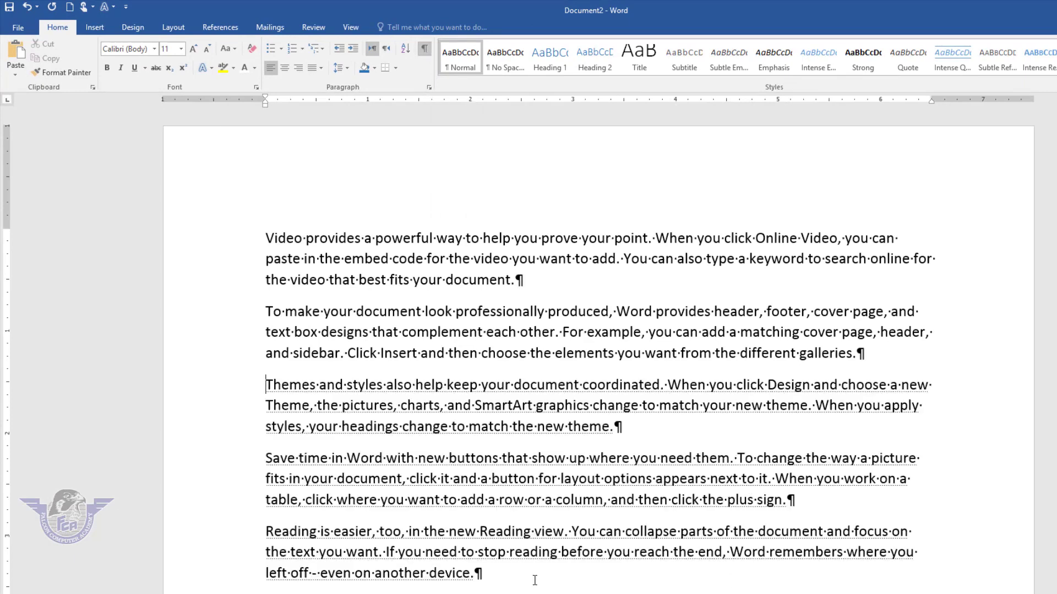
click(256, 87)
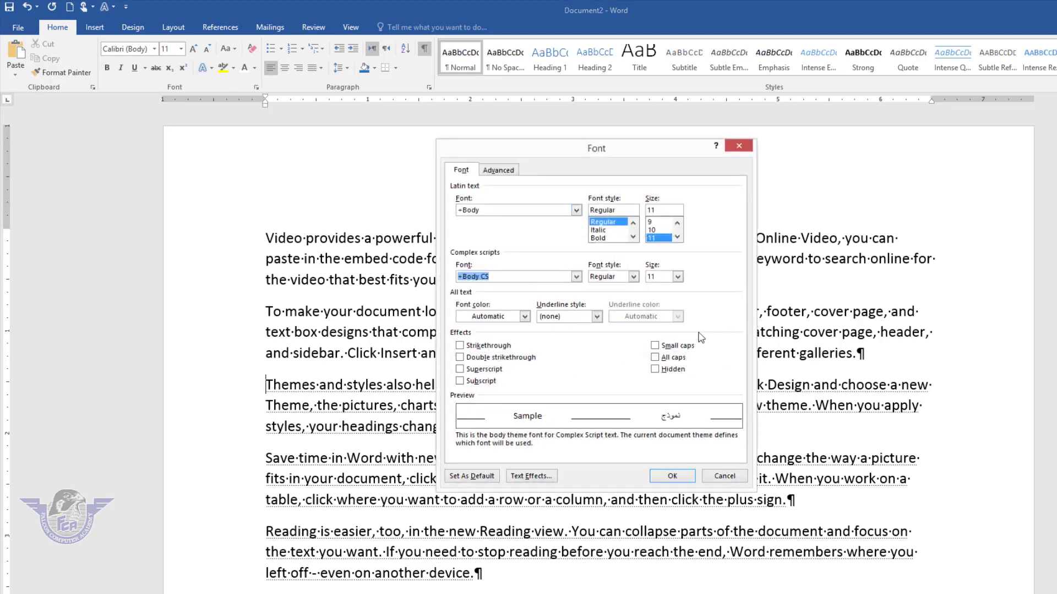
click(723, 477)
mouse_move(494, 580)
mouse_down()
mouse_move(231, 398)
mouse_move(231, 386)
mouse_up()
click(257, 87)
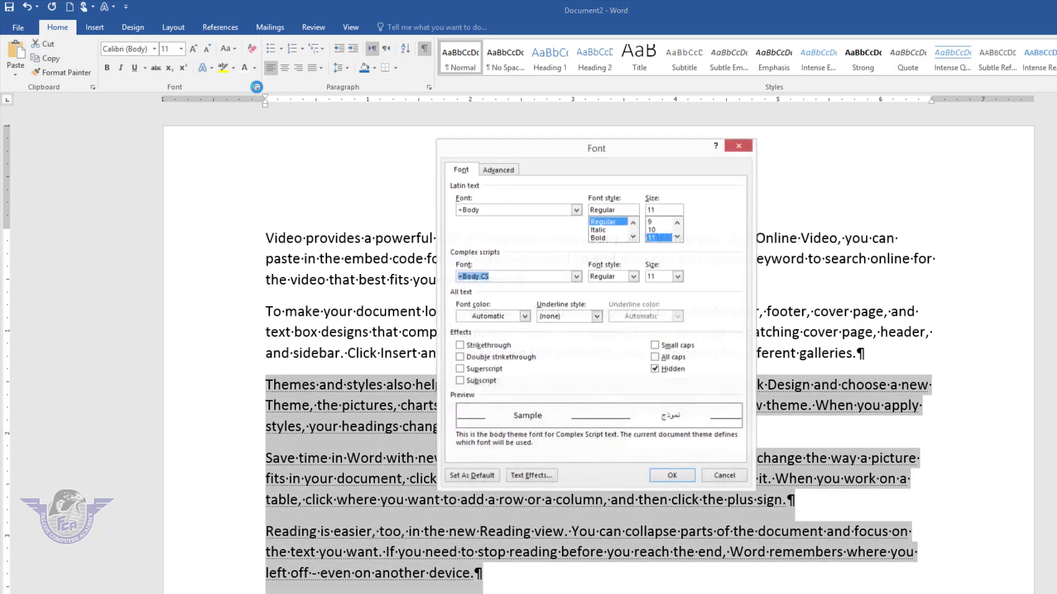
click(655, 369)
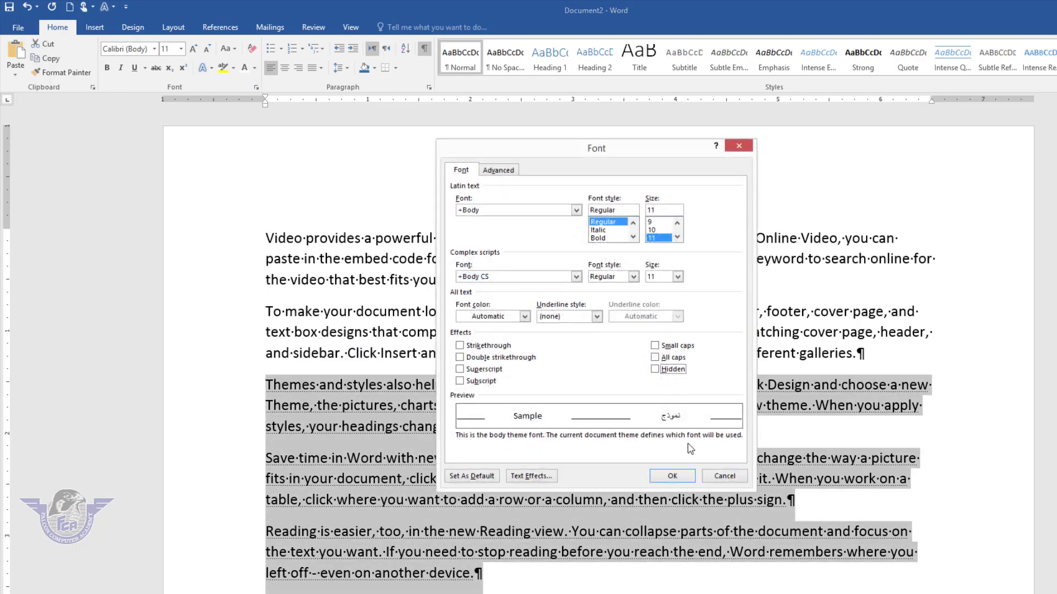
click(672, 476)
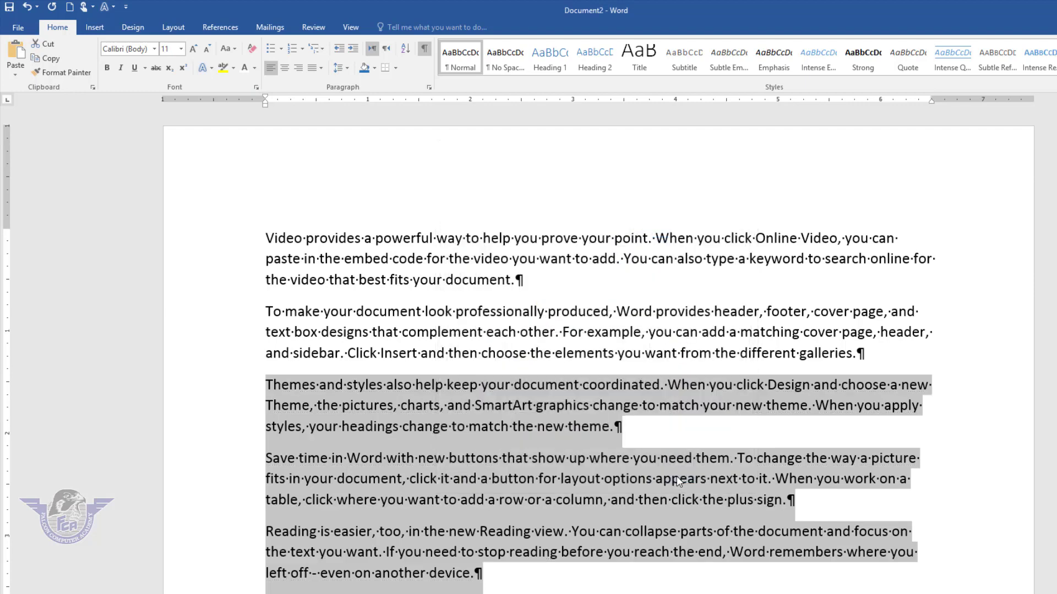
click(423, 51)
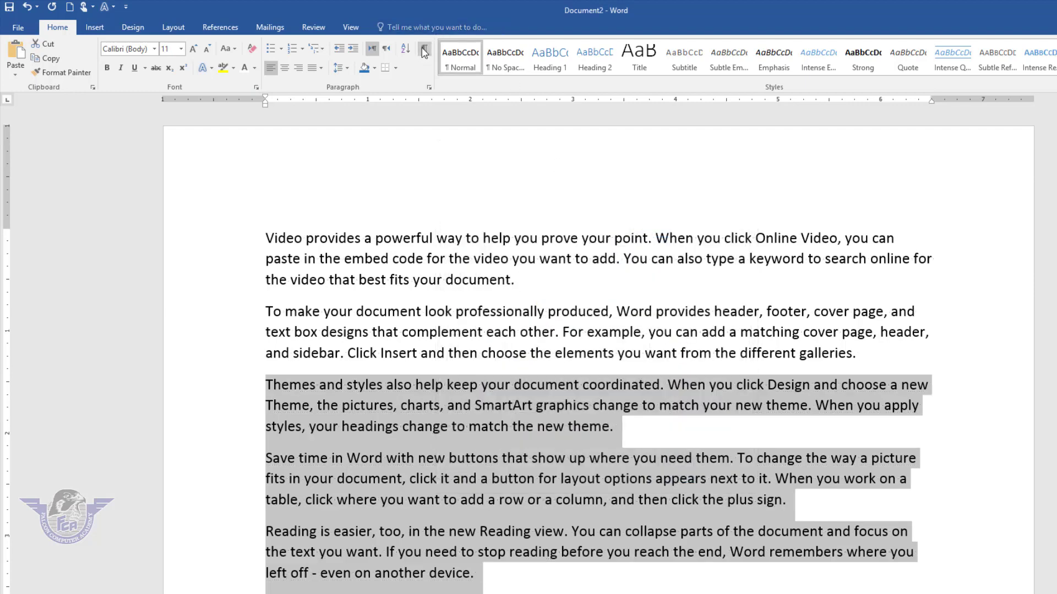
click(520, 573)
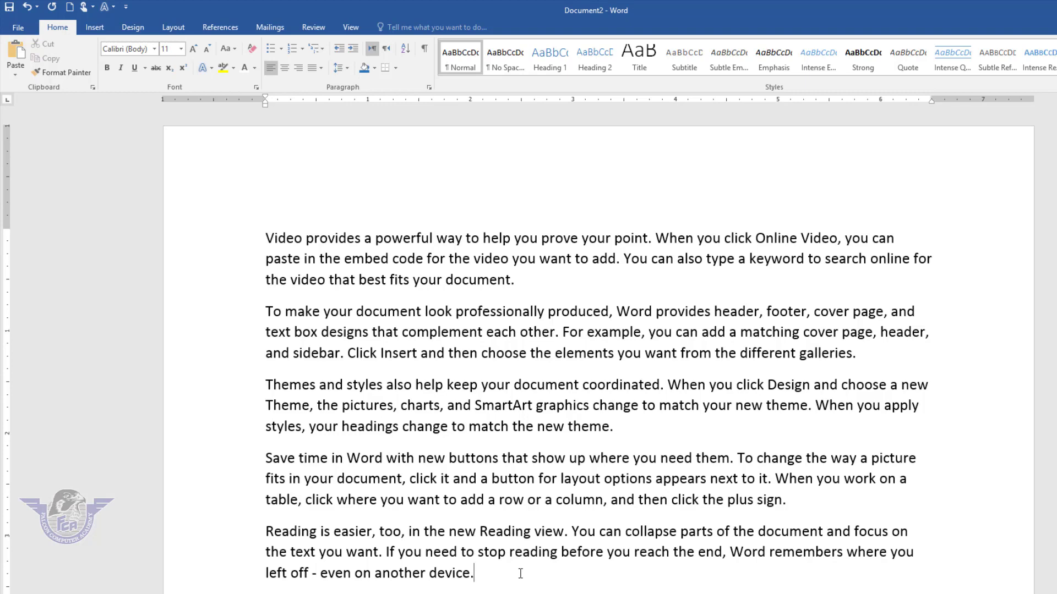
Switch to the MS word Tips and tricks document and place the cursor at the end of item 4.
key(alt+Tab)
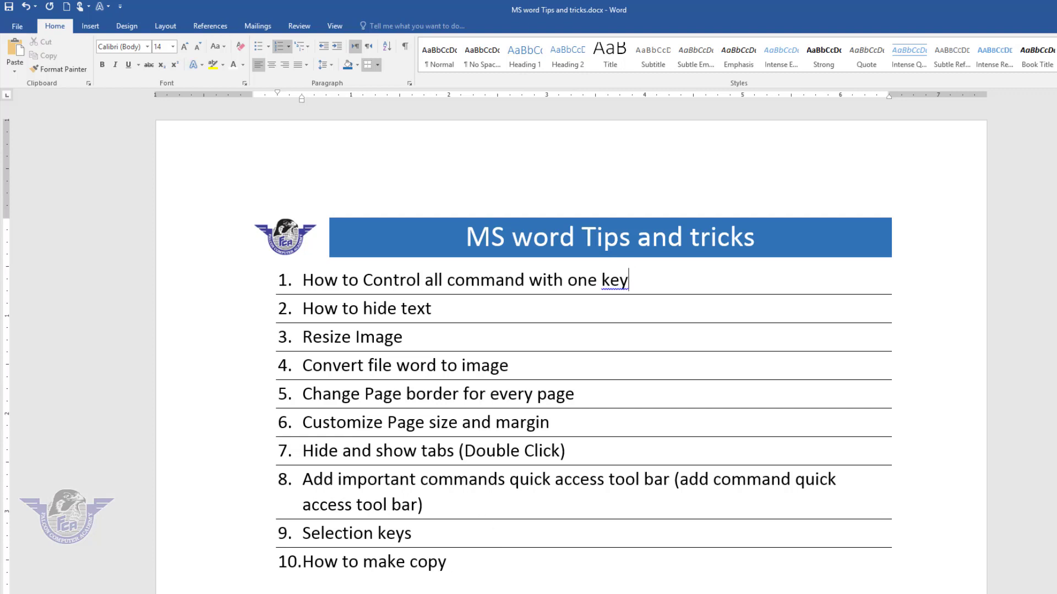
click(830, 364)
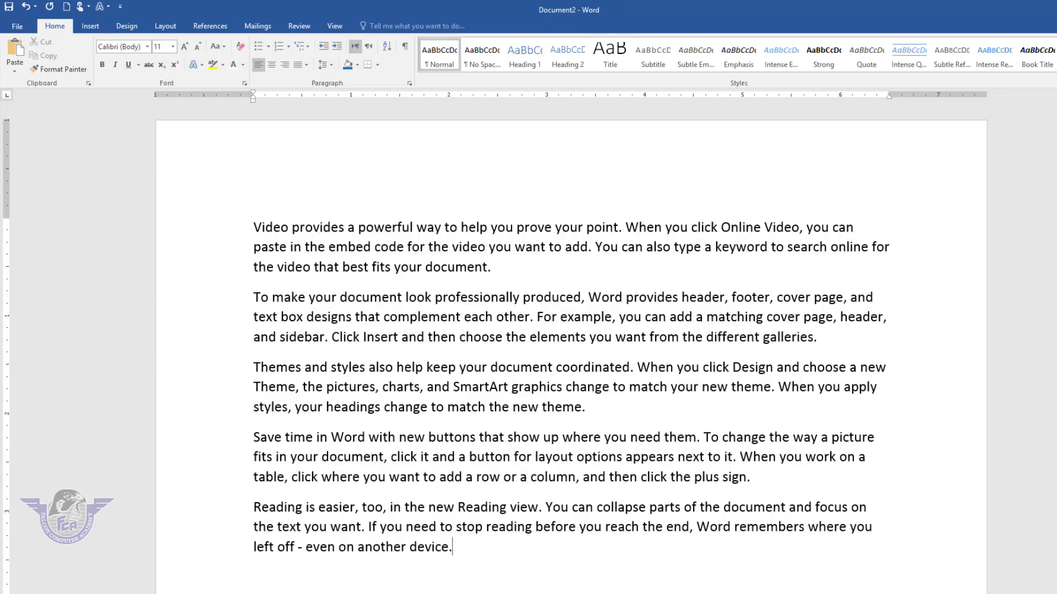
Clear all the sample text and insert the picture 697567257.jpg from the HD wallpaper folder.
key(ctrl+a)
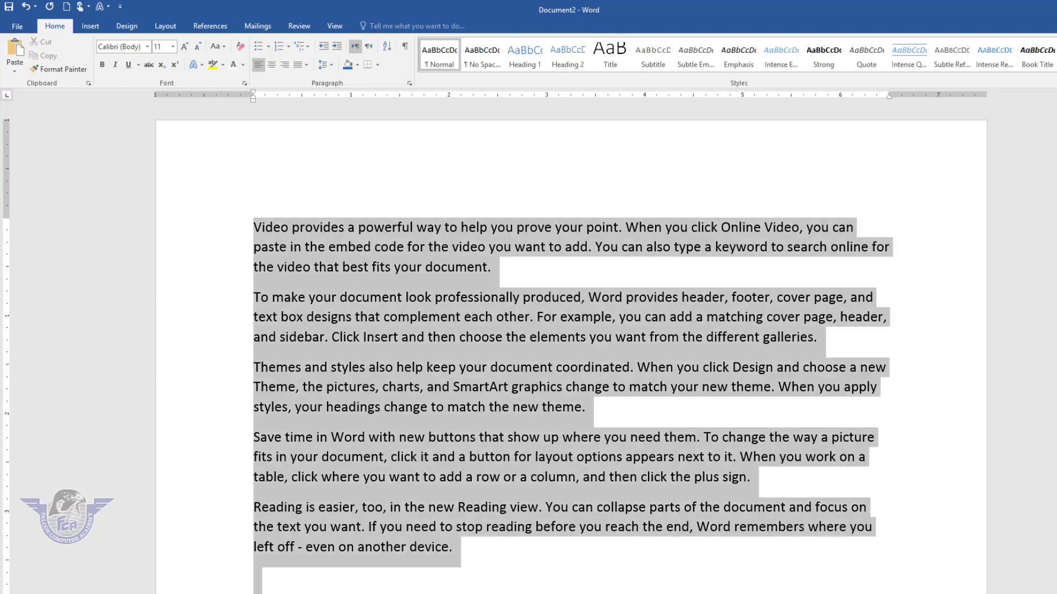
key(Delete)
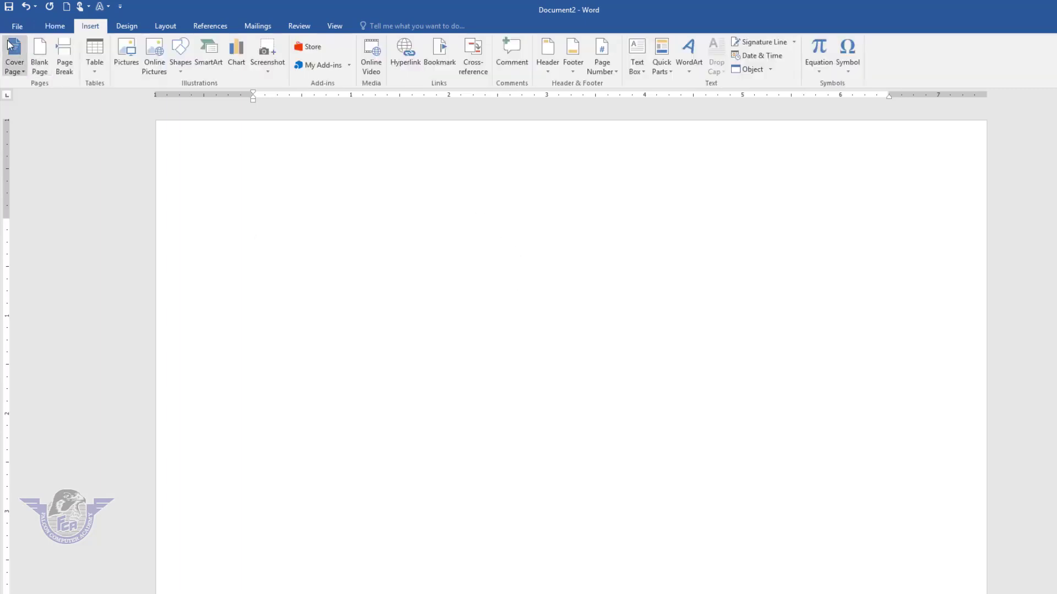
click(134, 49)
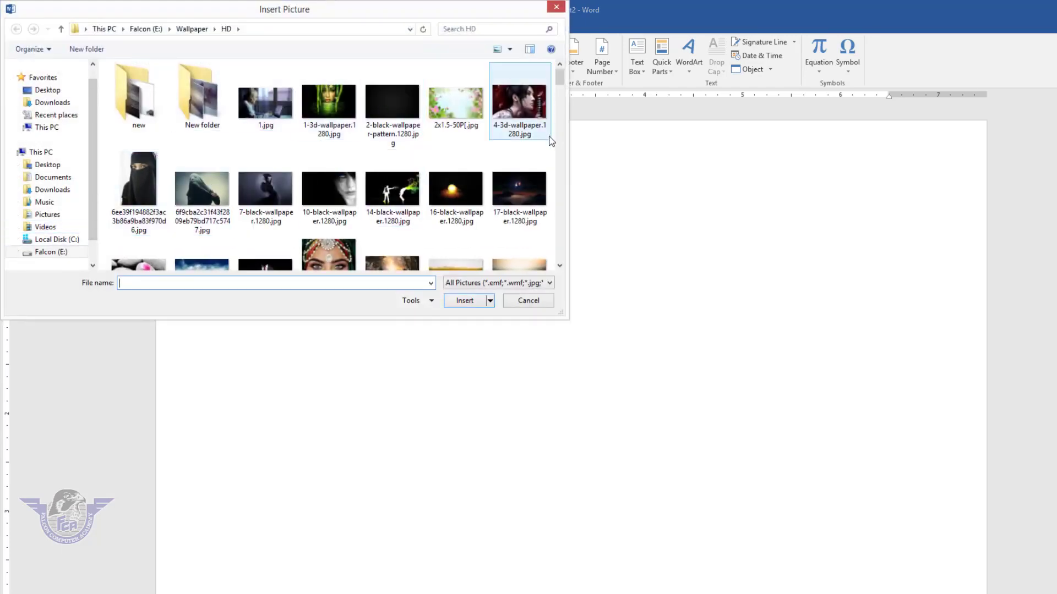
drag(561, 80, 565, 164)
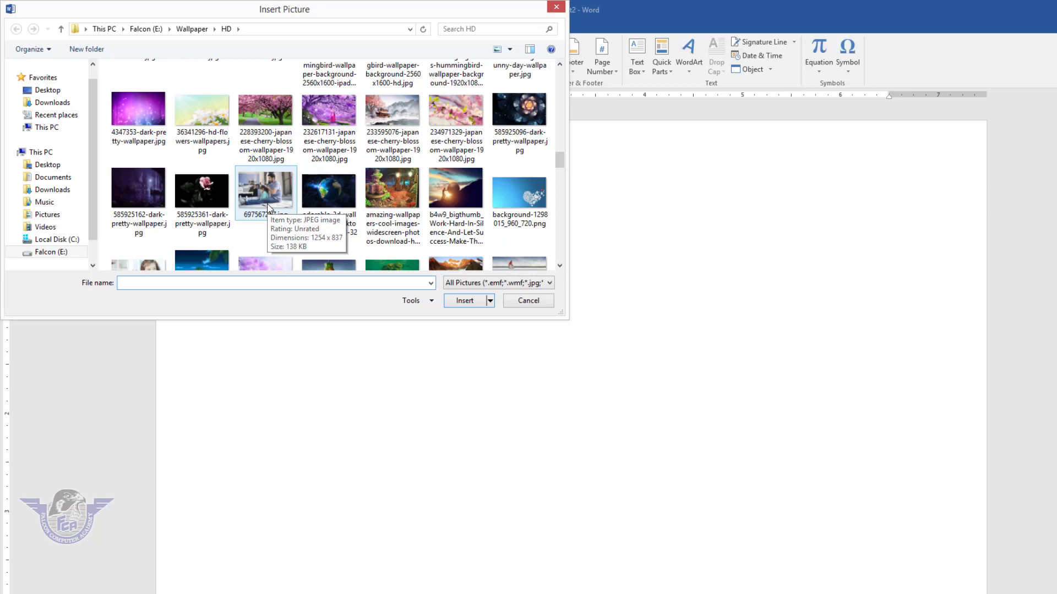
right_click(269, 207)
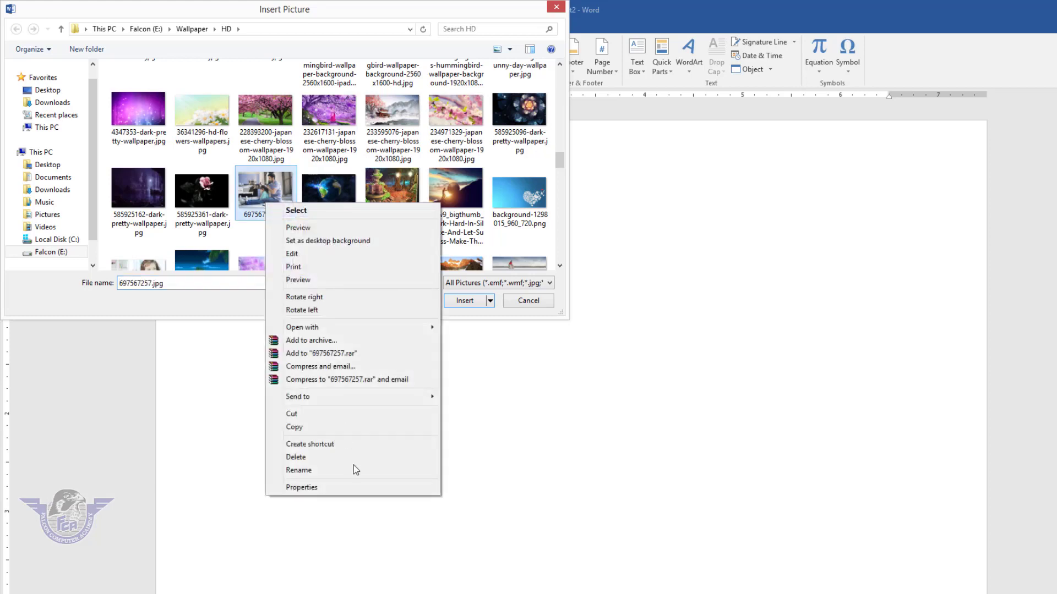
click(324, 489)
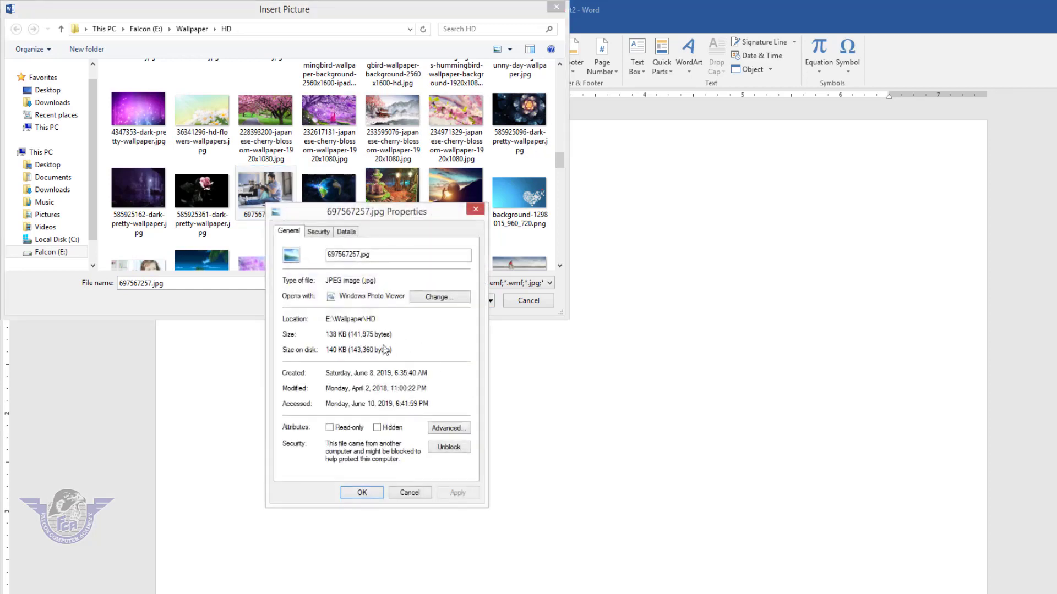
click(414, 497)
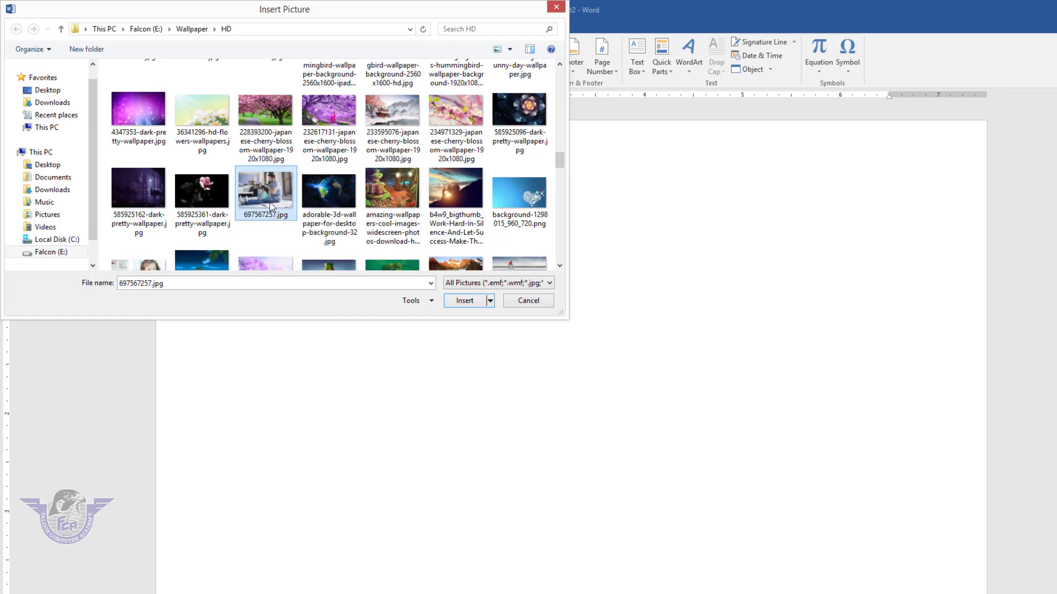
click(465, 301)
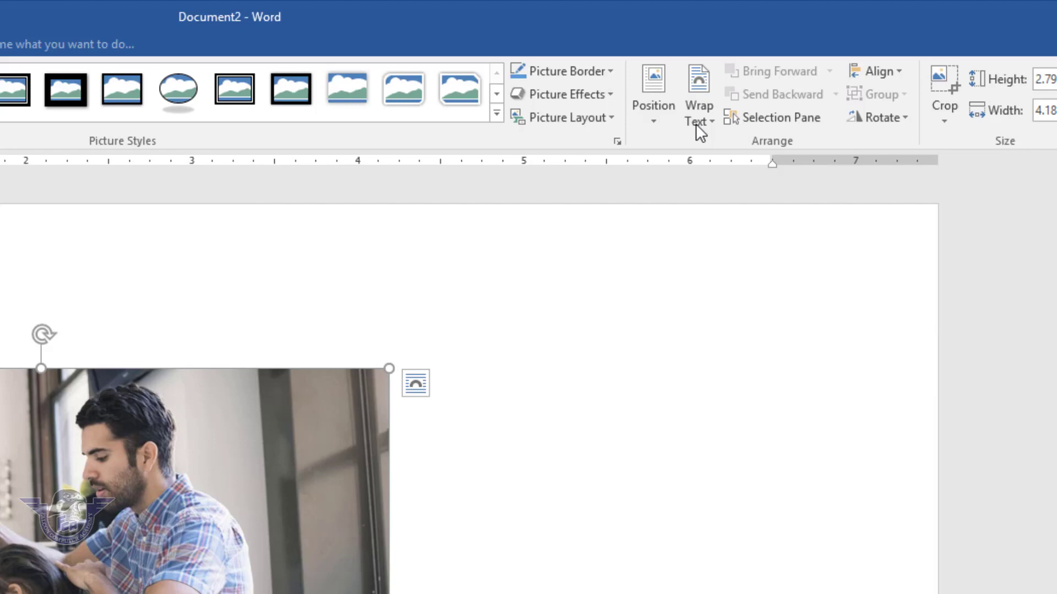
Set the photo's text wrapping to Square and crop its left, right and bottom edges.
click(696, 123)
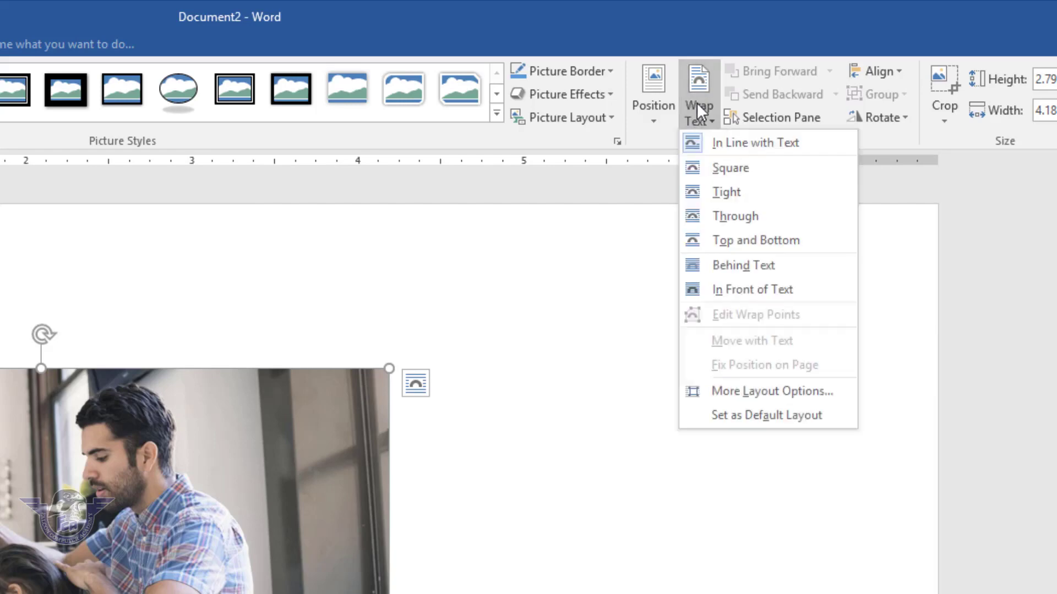
click(722, 167)
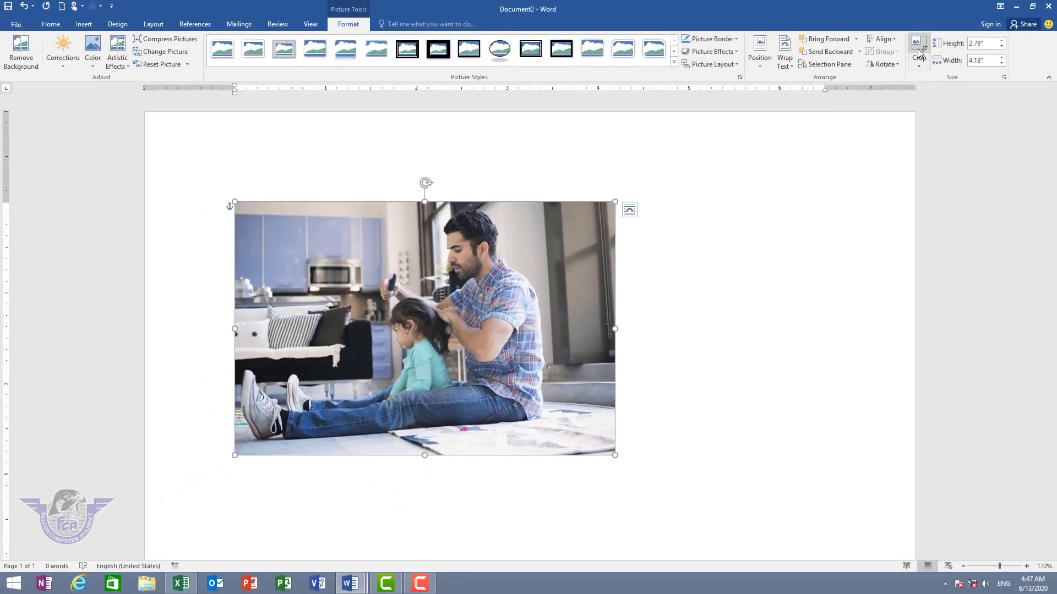
click(918, 48)
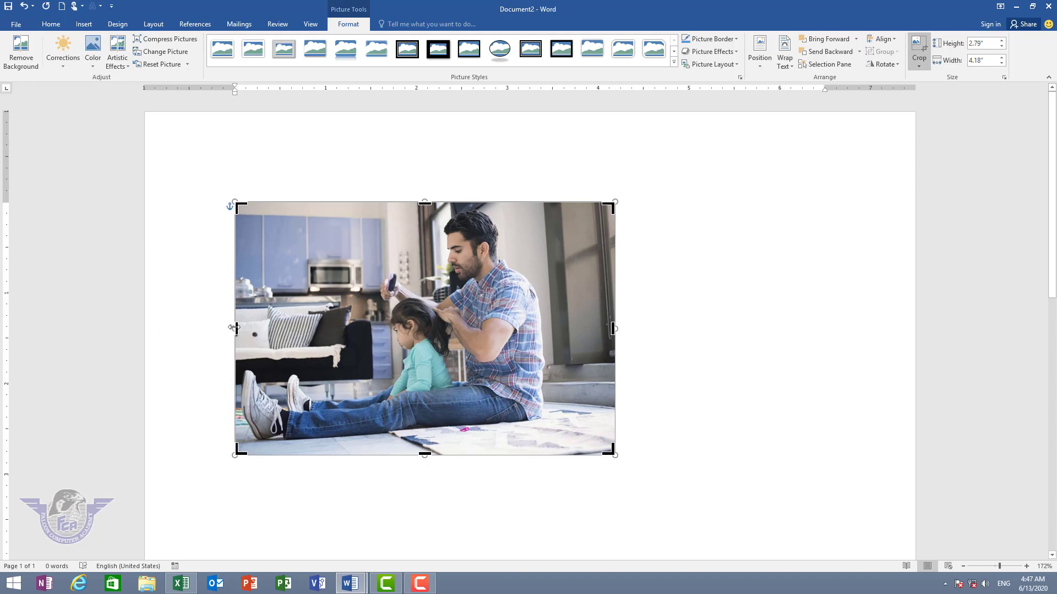
drag(235, 329, 373, 335)
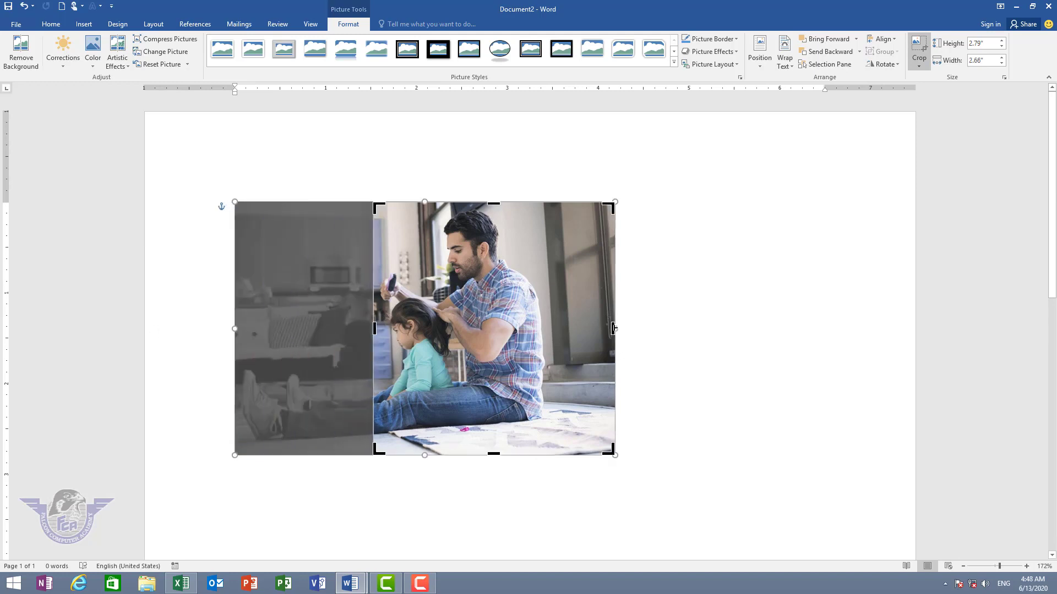
drag(613, 329, 549, 329)
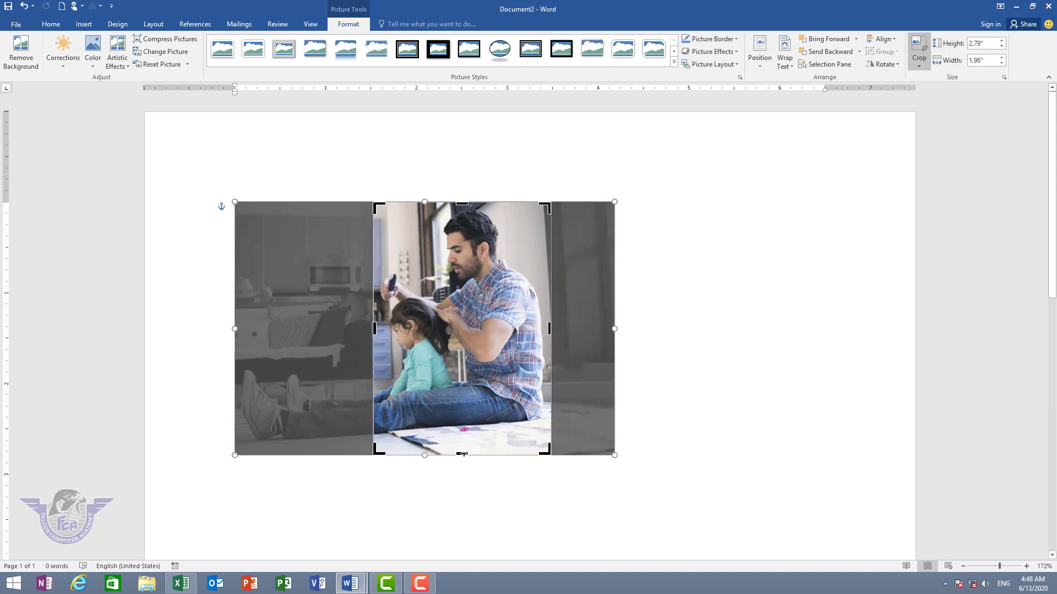
drag(463, 453, 463, 431)
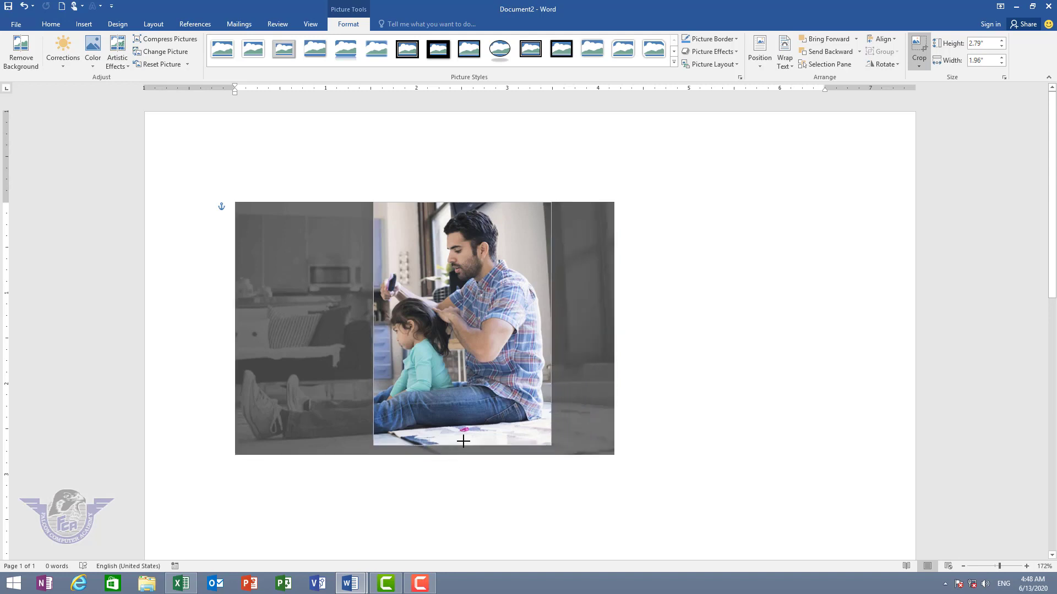
click(724, 290)
Shrink the cropped photo to about 1.7" by 1.31" and move it up and right.
click(515, 302)
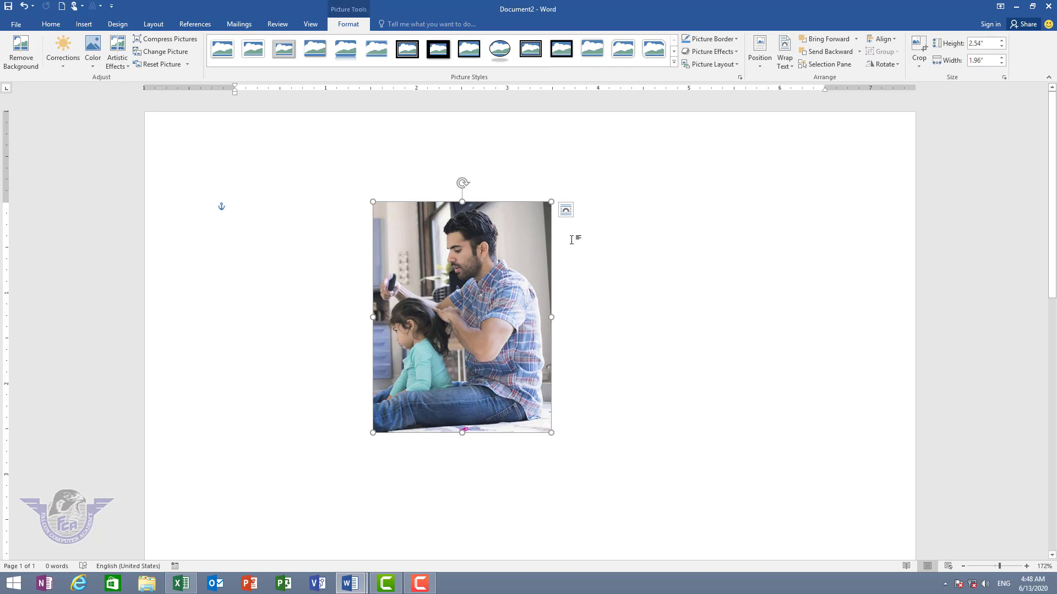
drag(551, 202, 490, 276)
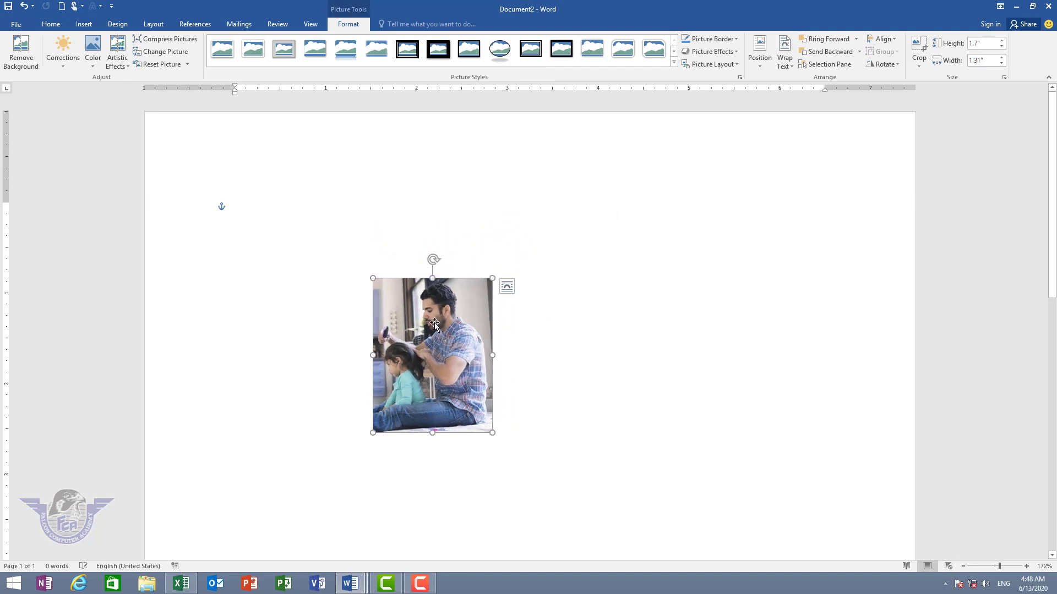
drag(432, 321, 526, 271)
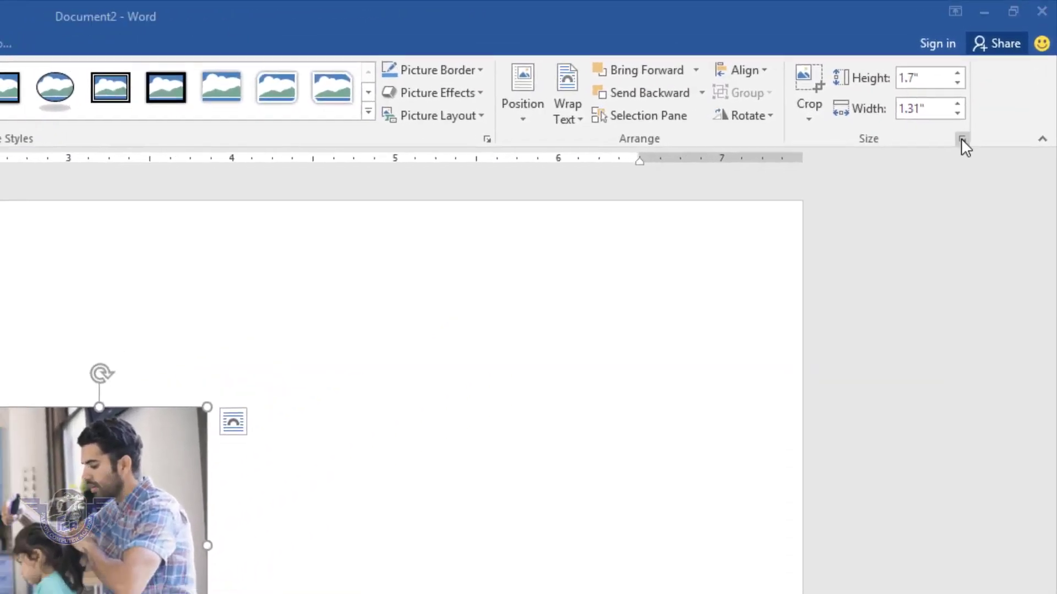
In the Size dialog, unlock the aspect ratio and set height and width to 1.5".
click(1004, 77)
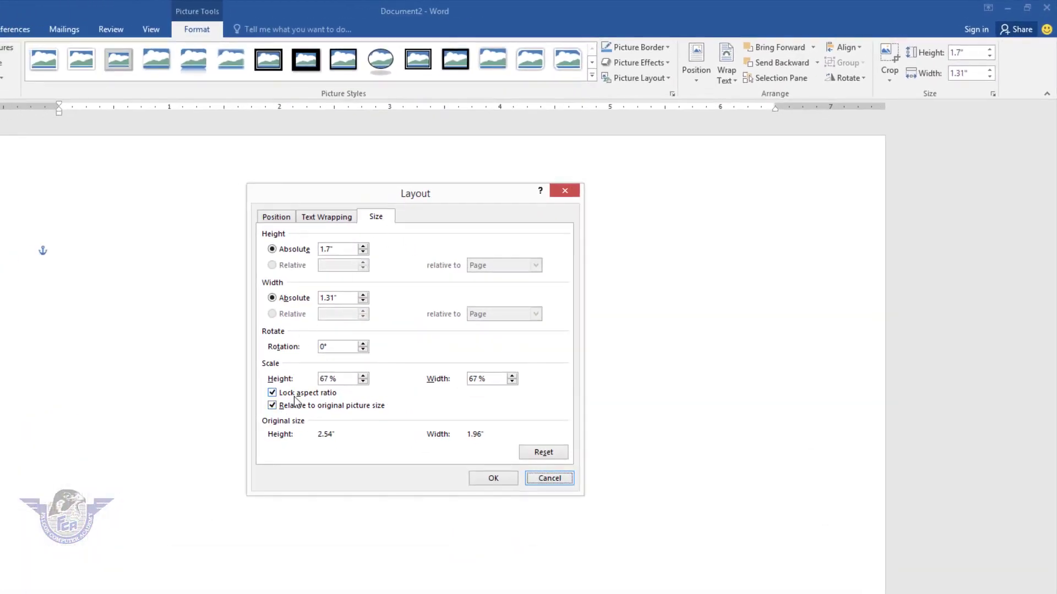
click(294, 394)
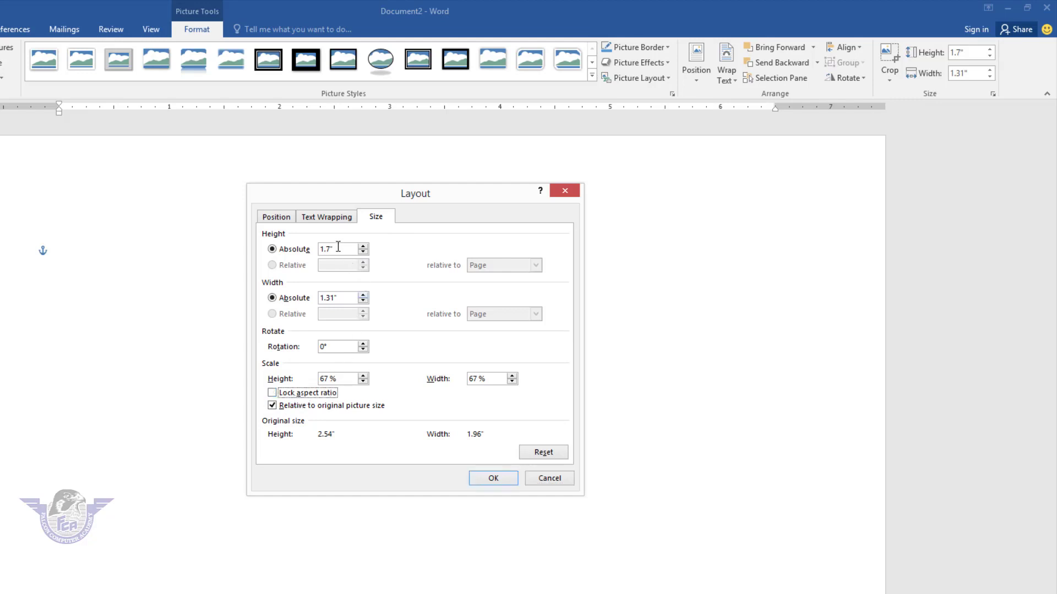
drag(338, 248, 292, 253)
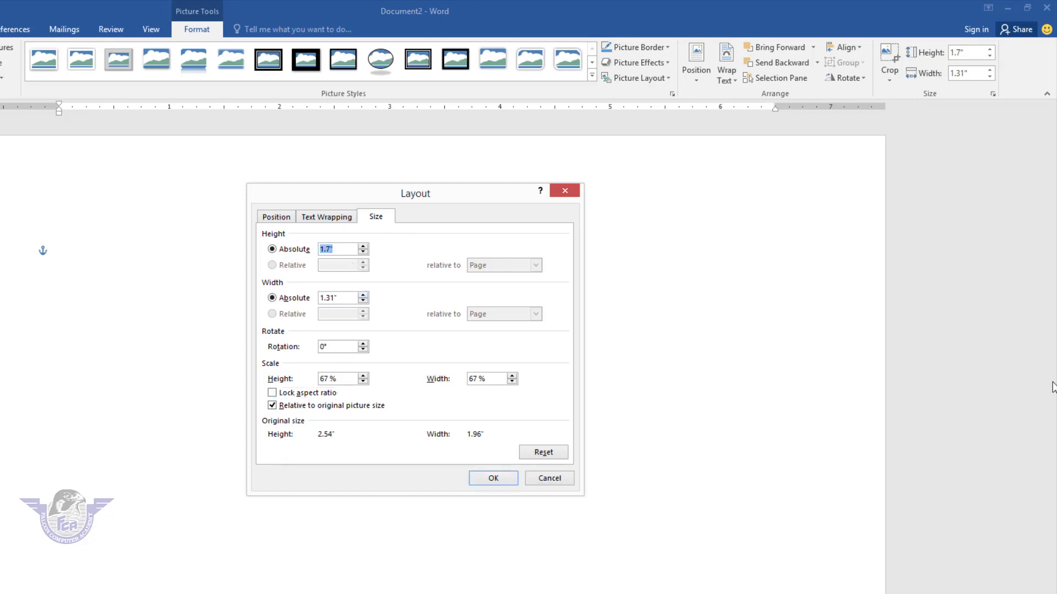
text(1)
drag(346, 298, 307, 302)
text(1)
click(493, 479)
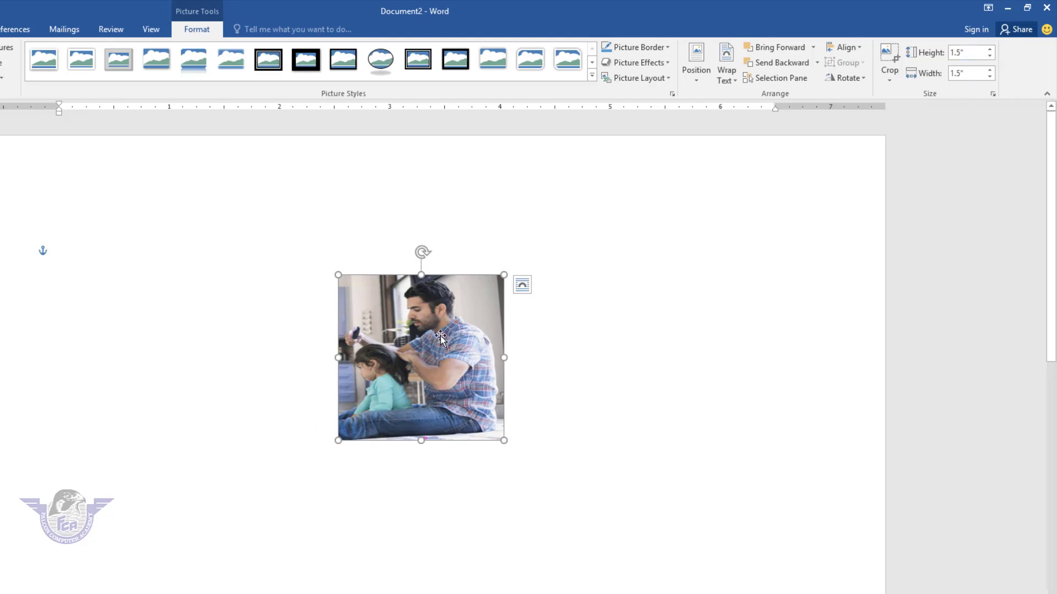
Move the photo further left on the page.
drag(440, 337, 355, 346)
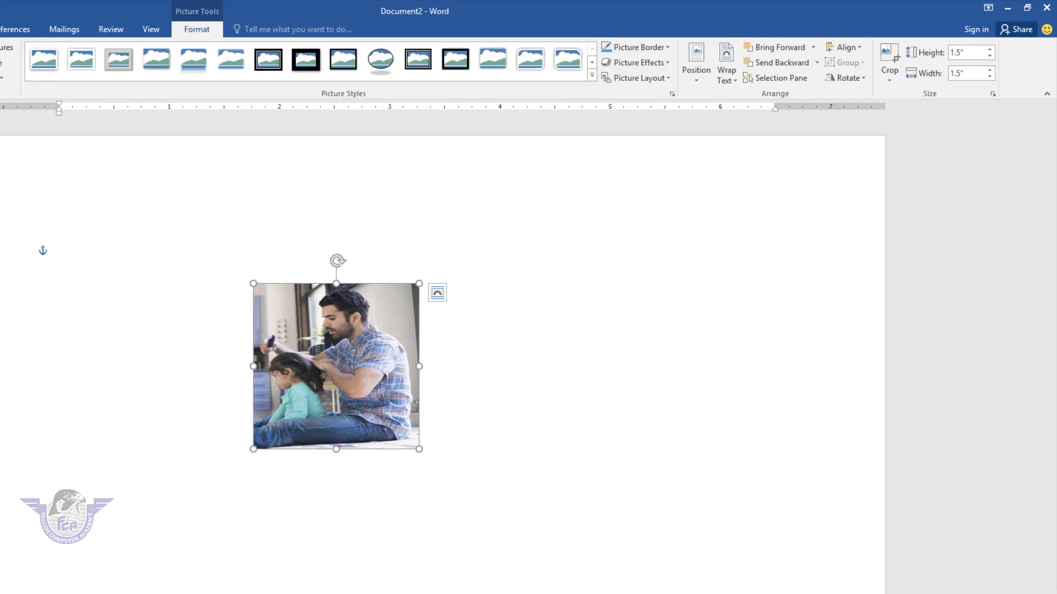
key(alt+f)
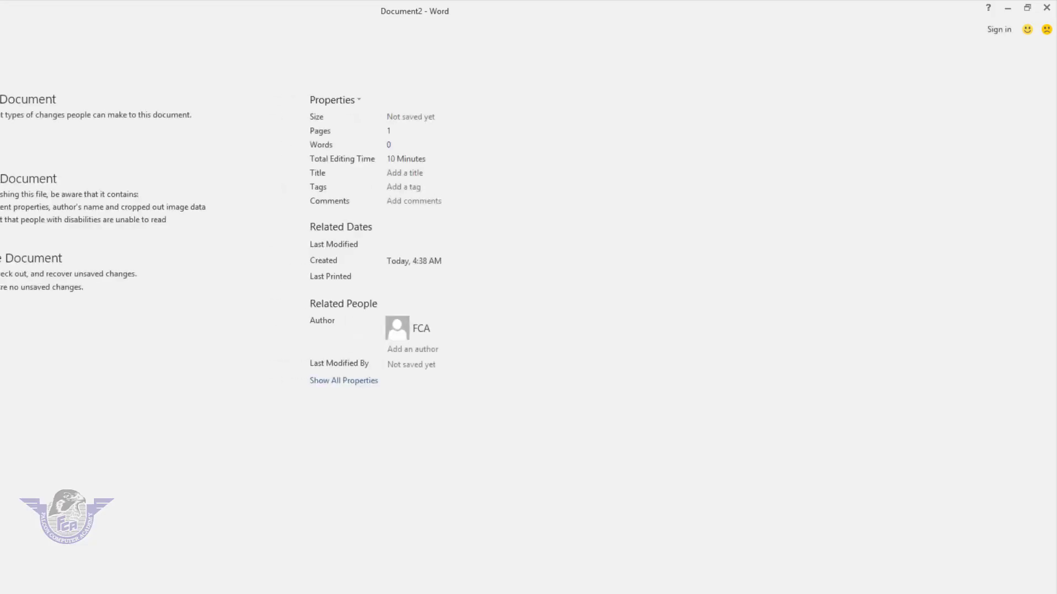
key(Escape)
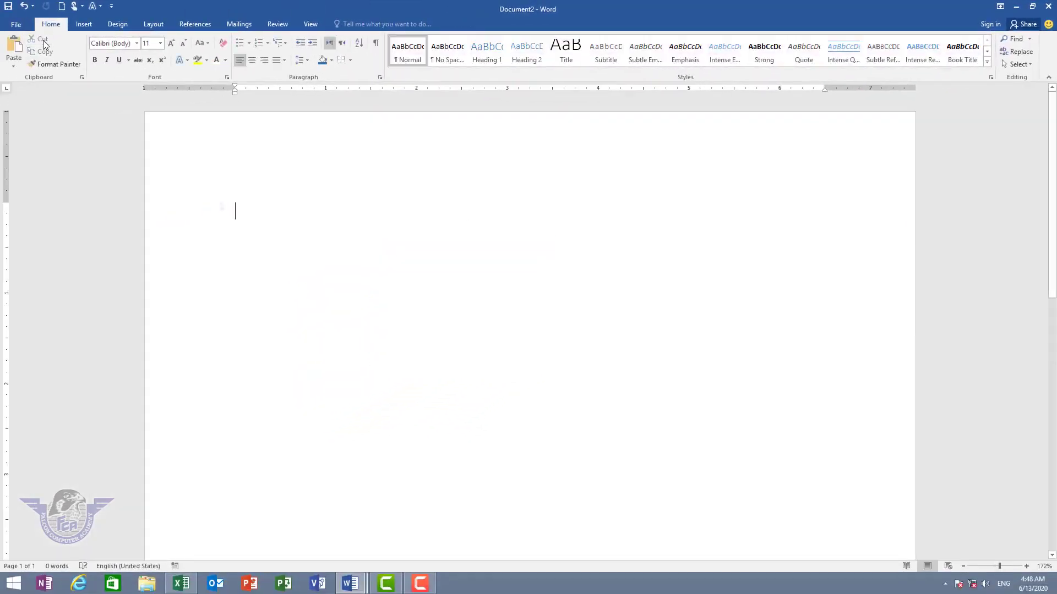
Paste the photo back through Paste Special as Picture (JPEG).
click(14, 70)
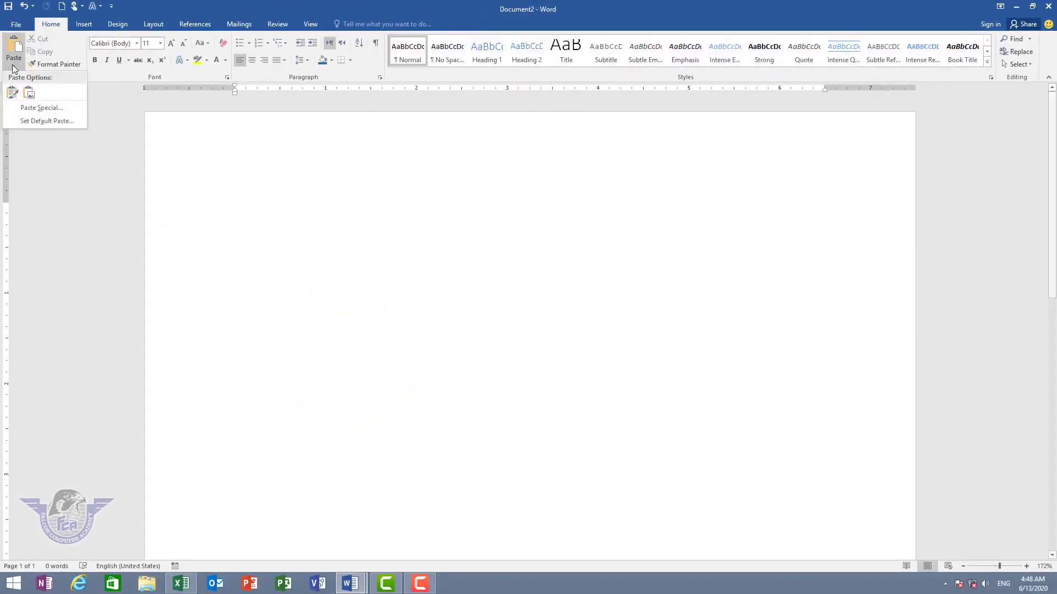
click(64, 213)
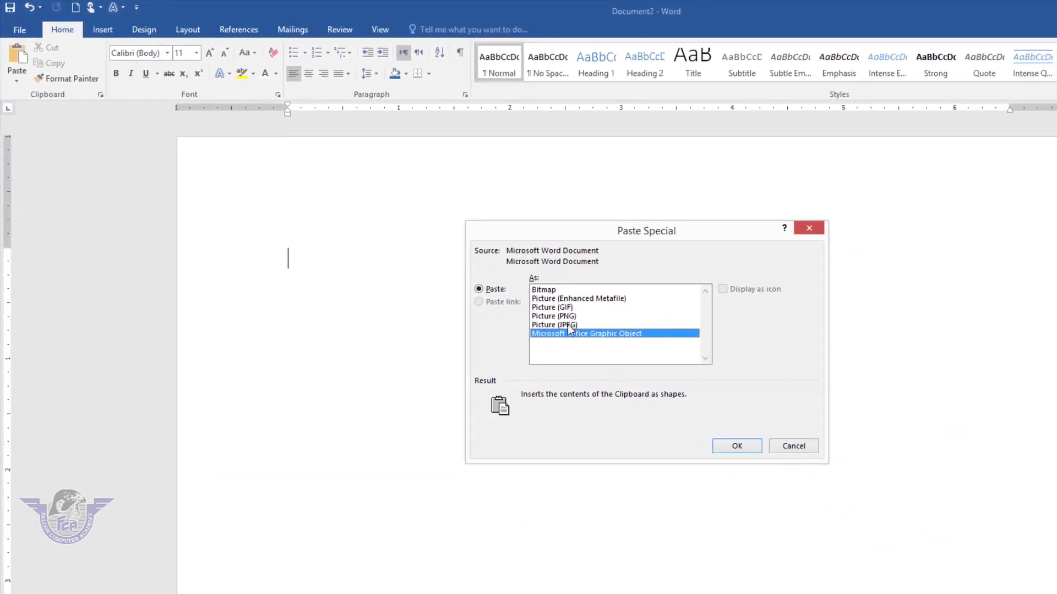
click(573, 324)
click(725, 447)
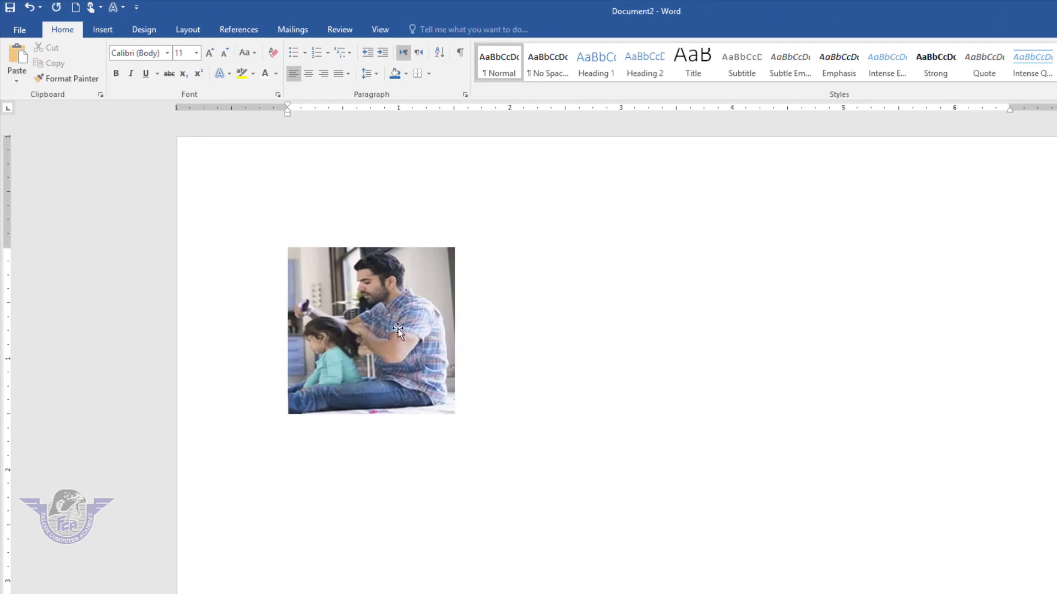
click(355, 317)
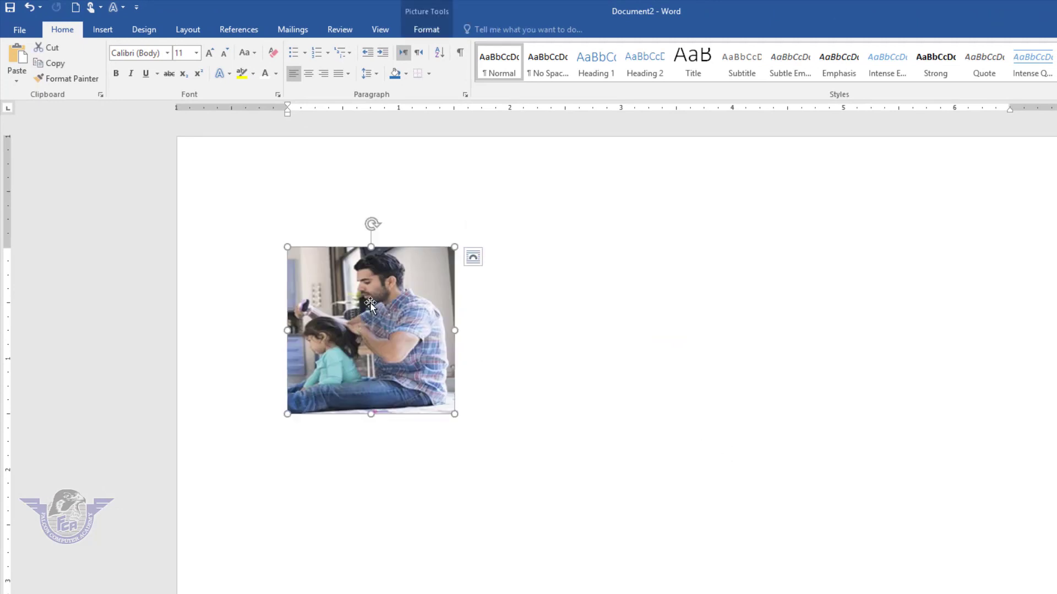
Save the photo as a JPEG named 'final picture' on the Desktop.
right_click(370, 304)
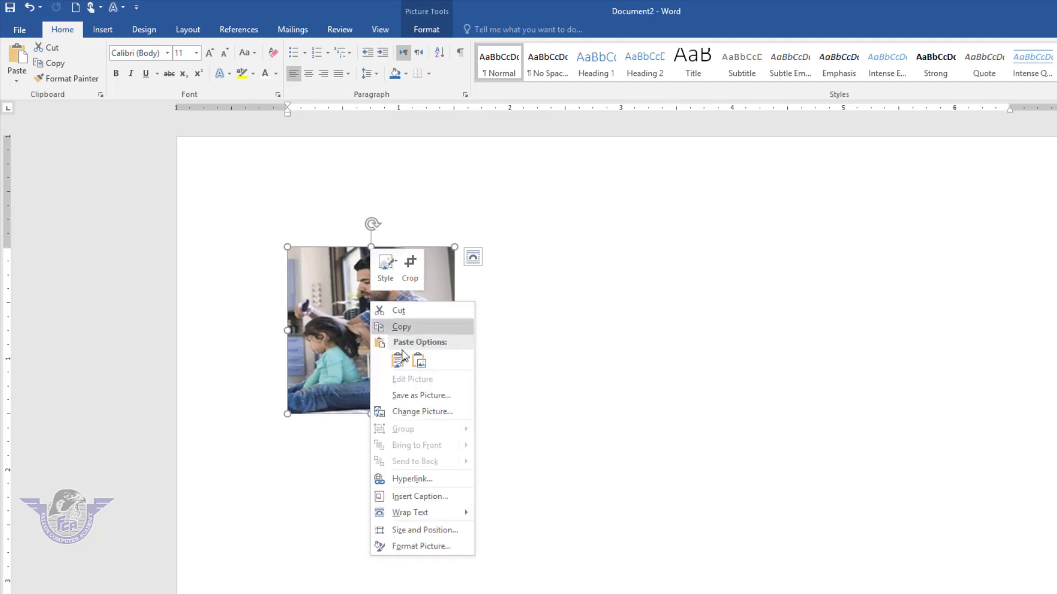
click(443, 396)
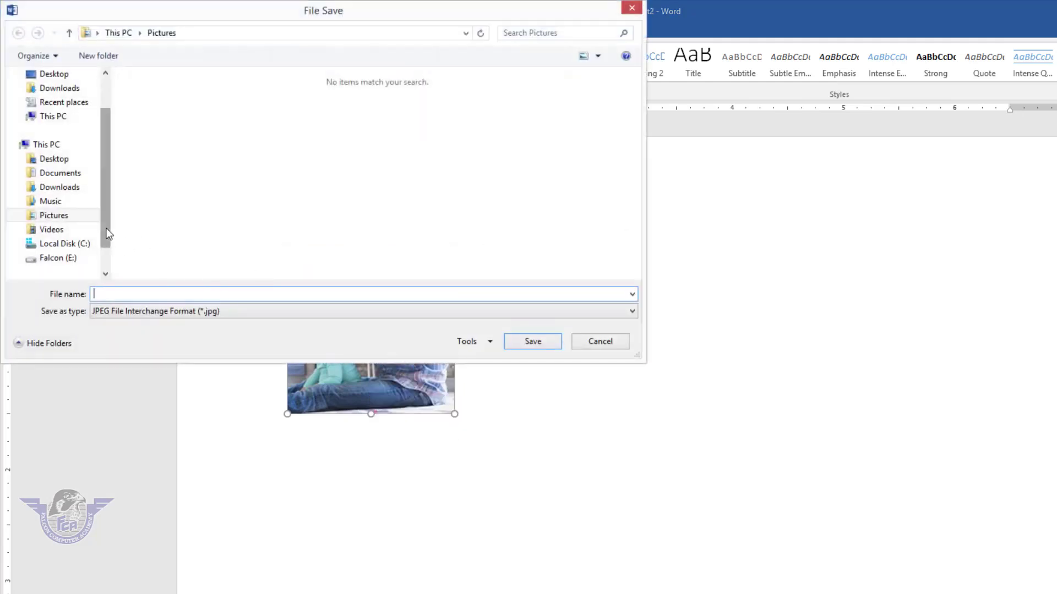
scroll(106, 176, up, 2)
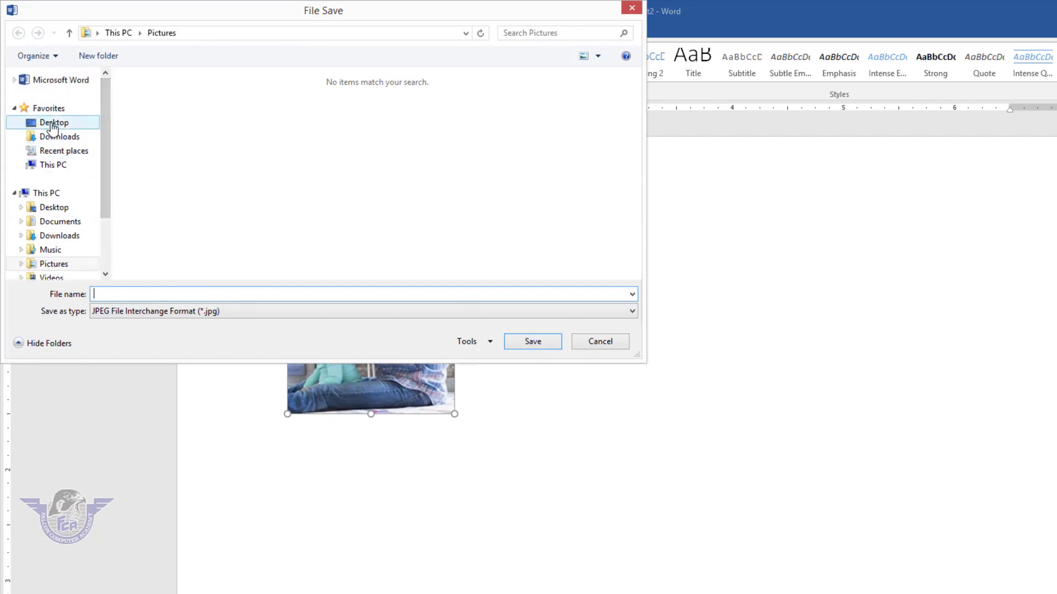
click(53, 124)
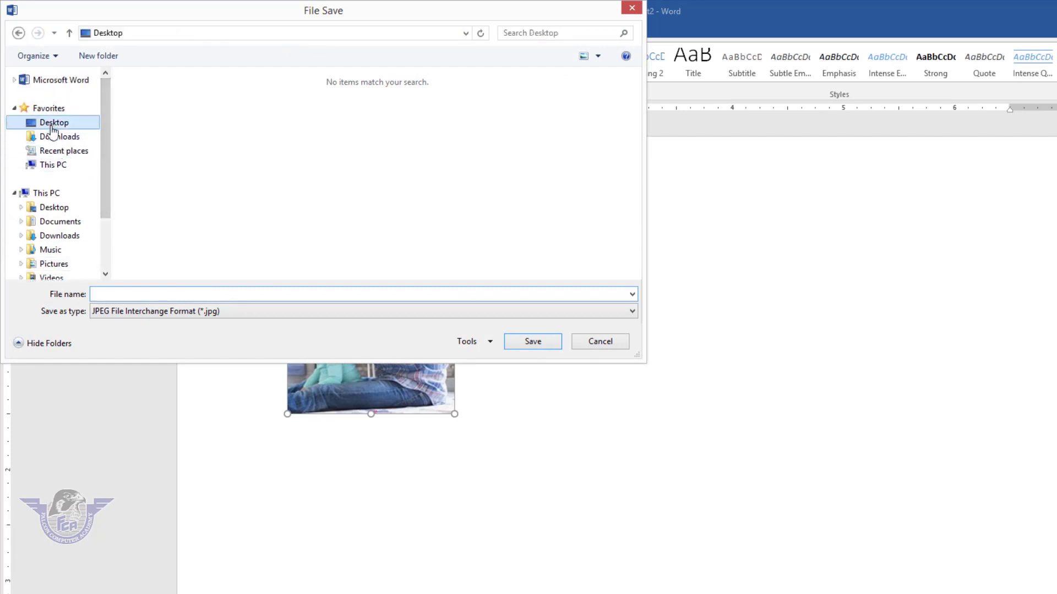
click(205, 291)
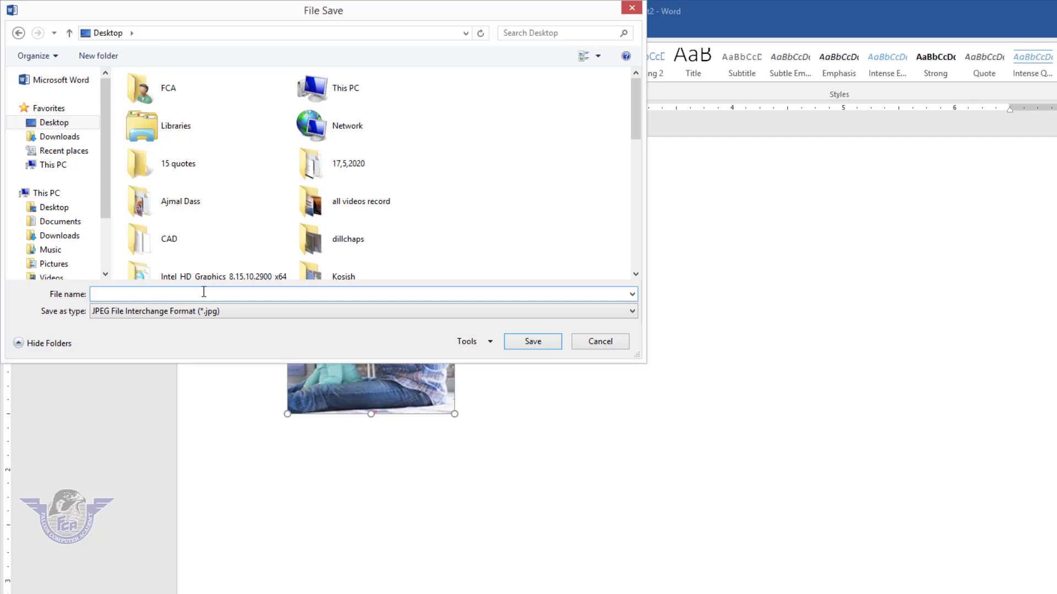
text(final picture)
click(531, 342)
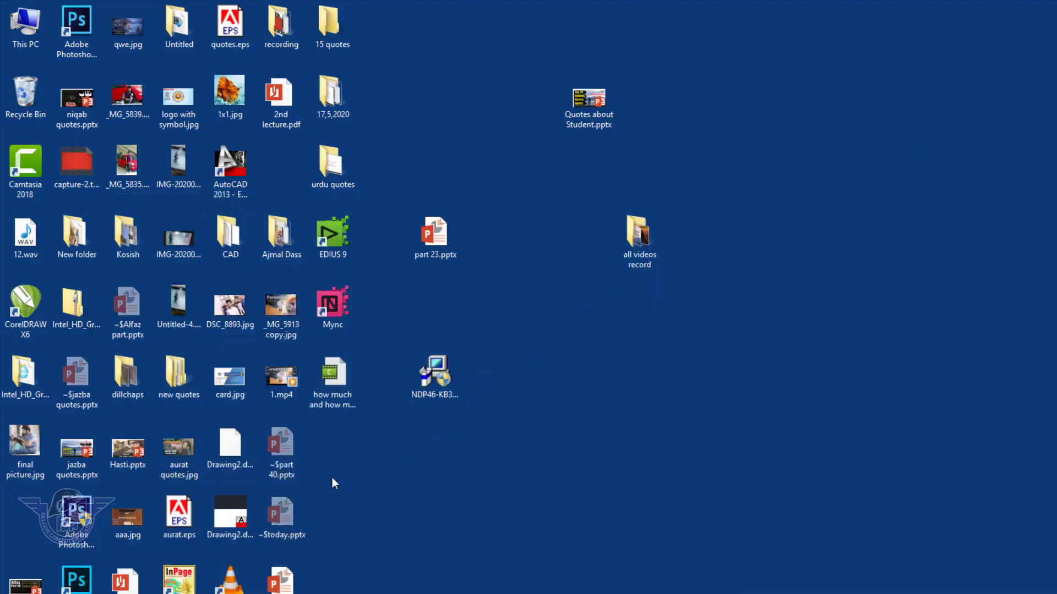
key(f)
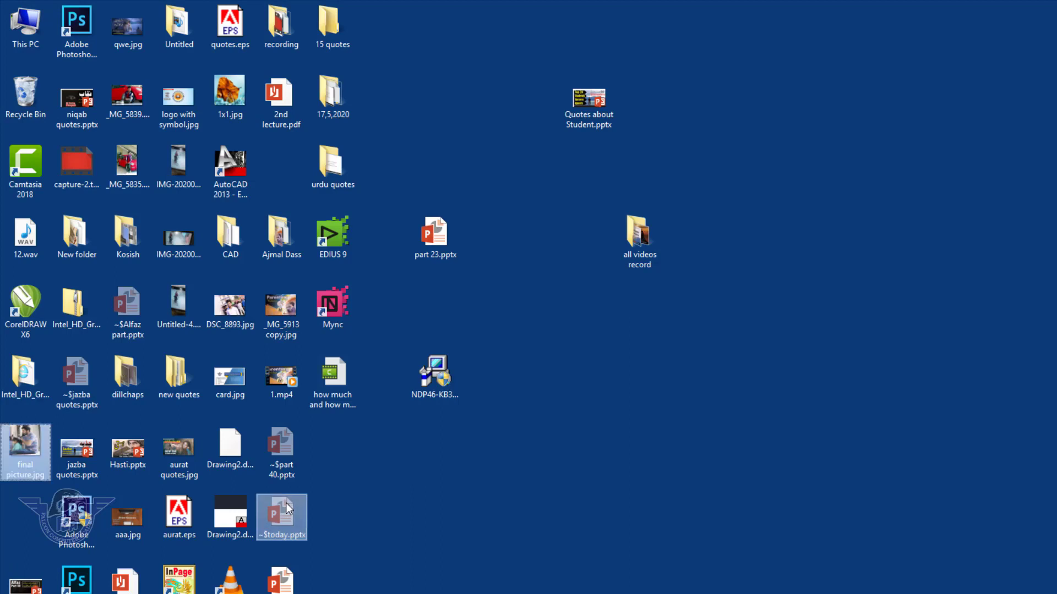
right_click(20, 446)
click(46, 435)
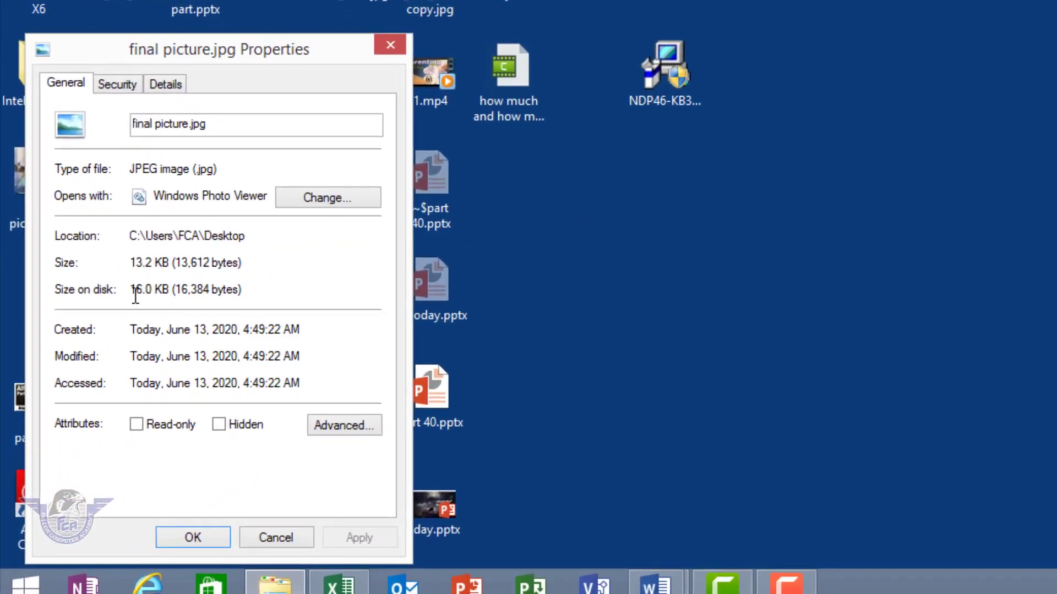
key(Escape)
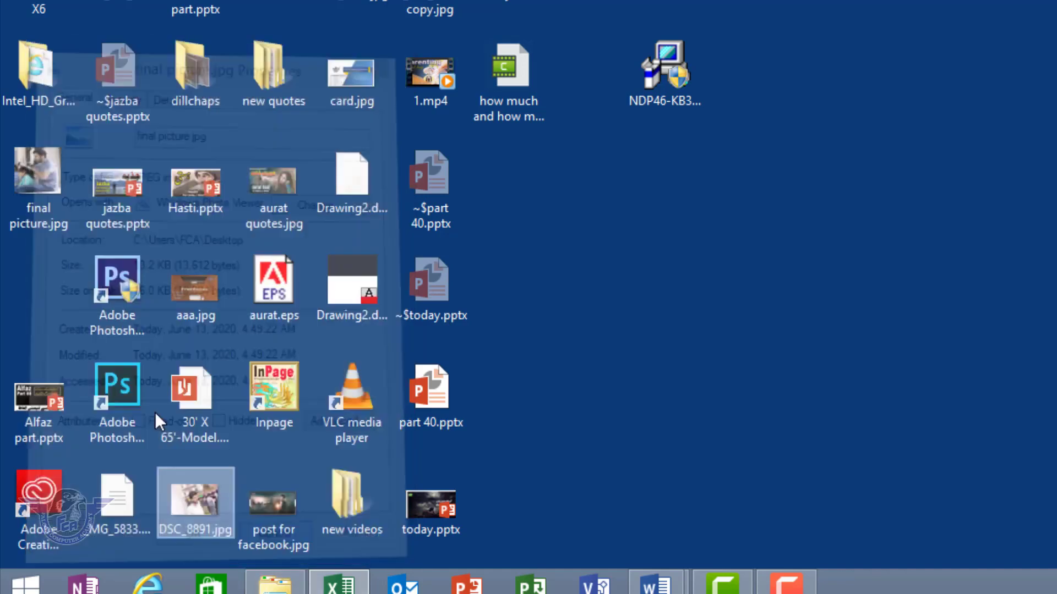
right_click(41, 184)
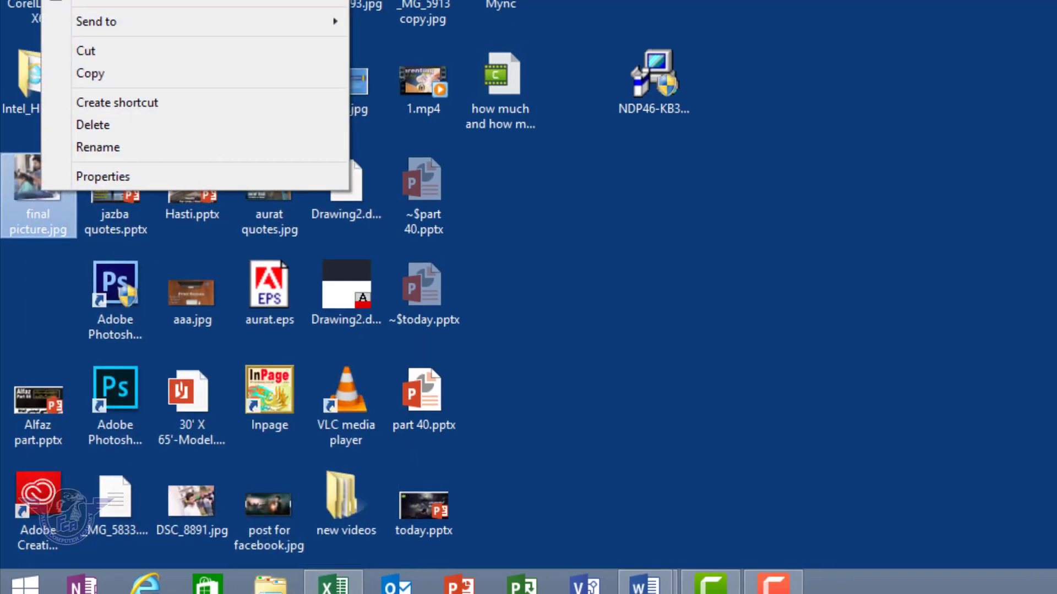
click(66, 49)
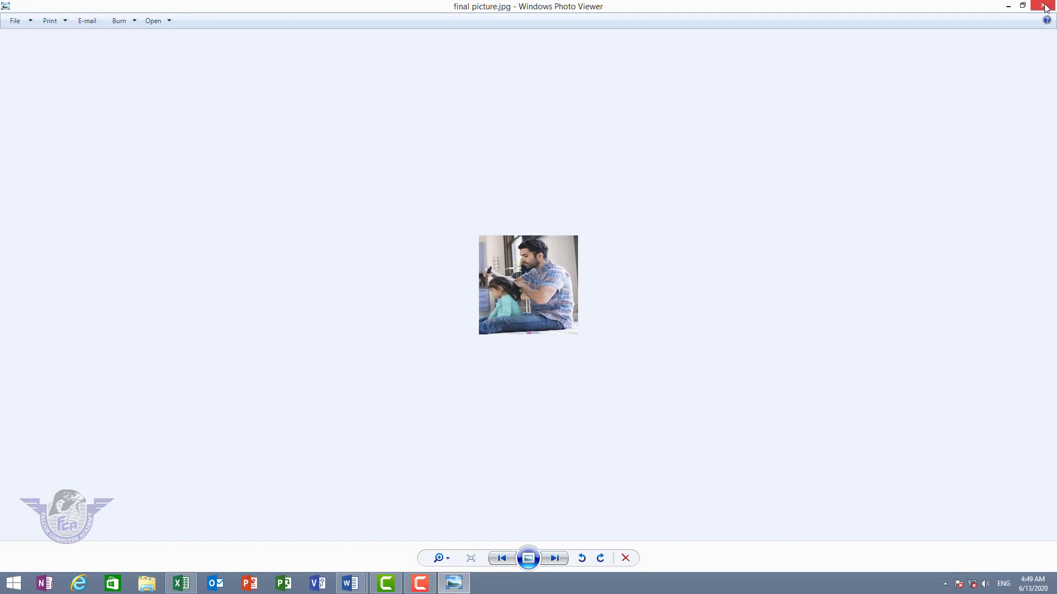
mouse_move(1045, 7)
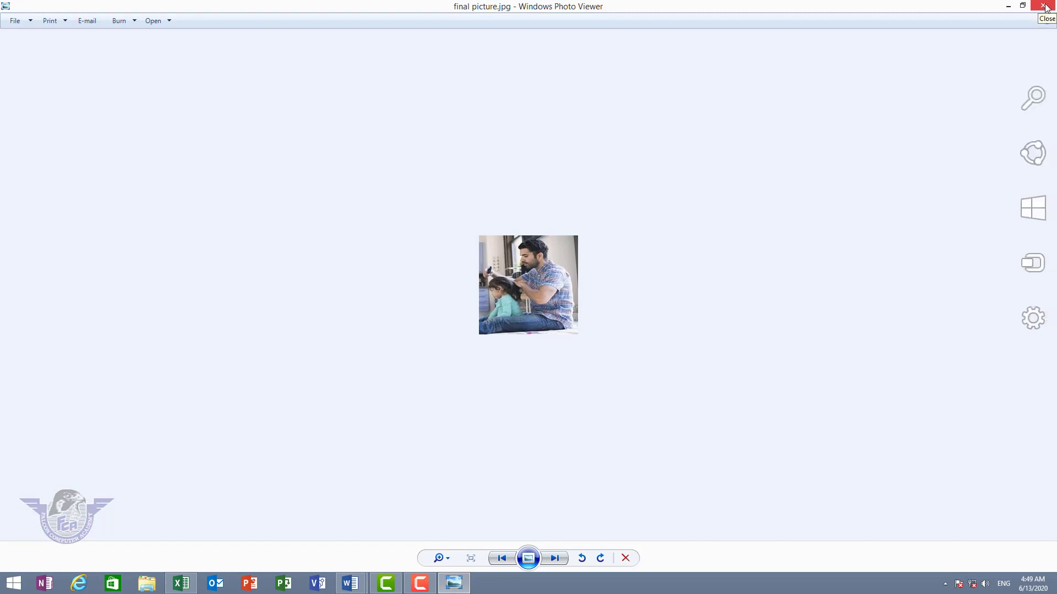
click(1045, 7)
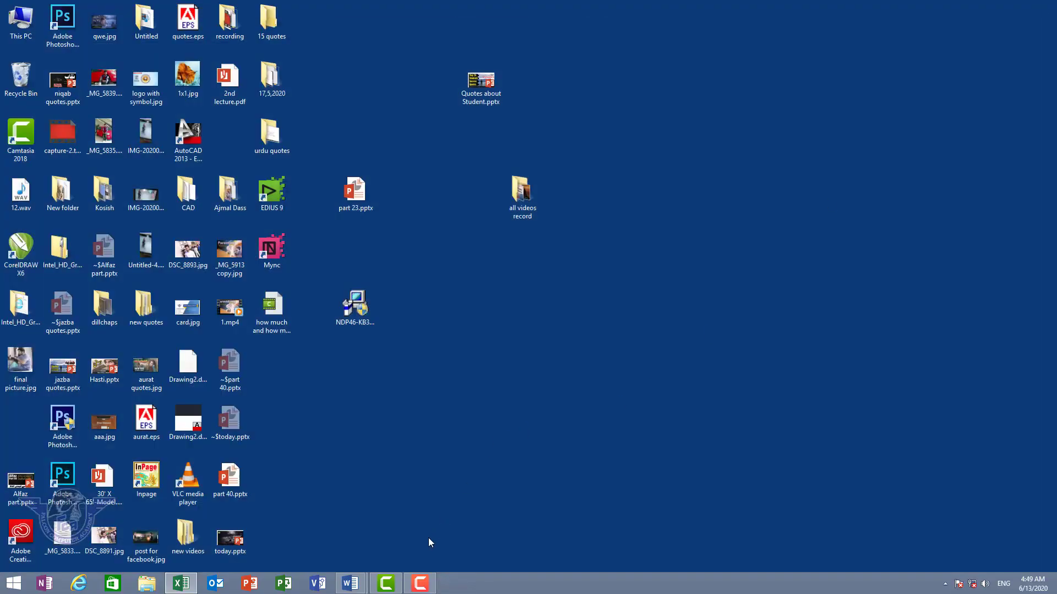
In Document2, delete the picture and generate five sample paragraphs with =rand().
click(350, 582)
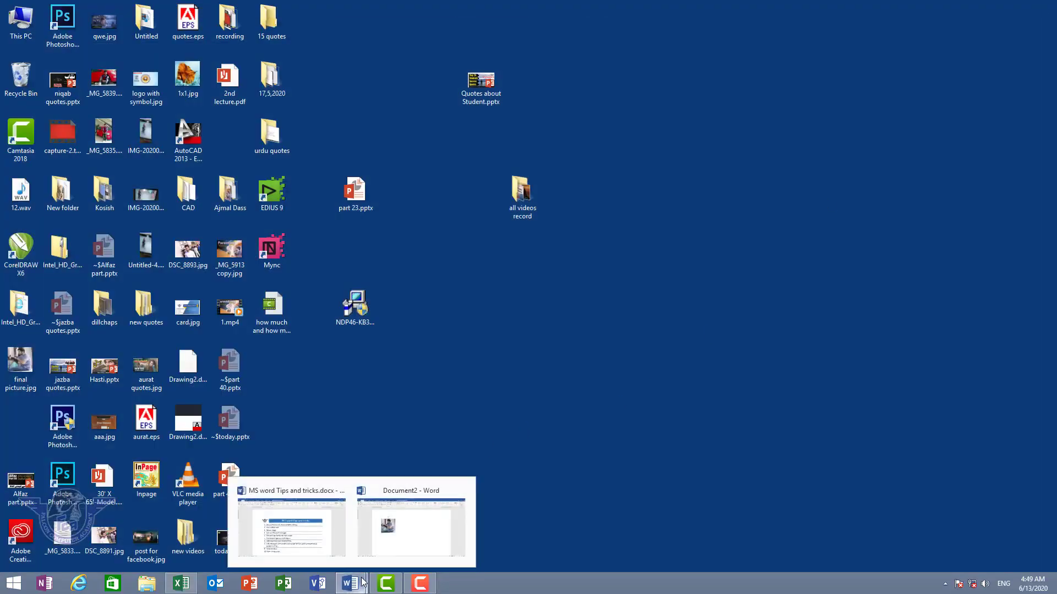
click(317, 548)
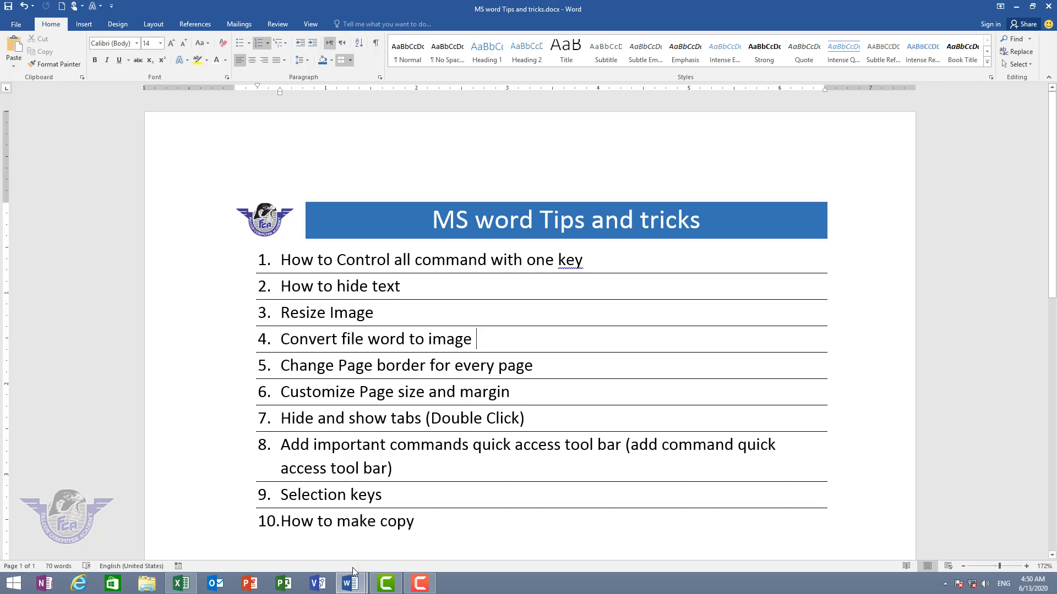
click(406, 545)
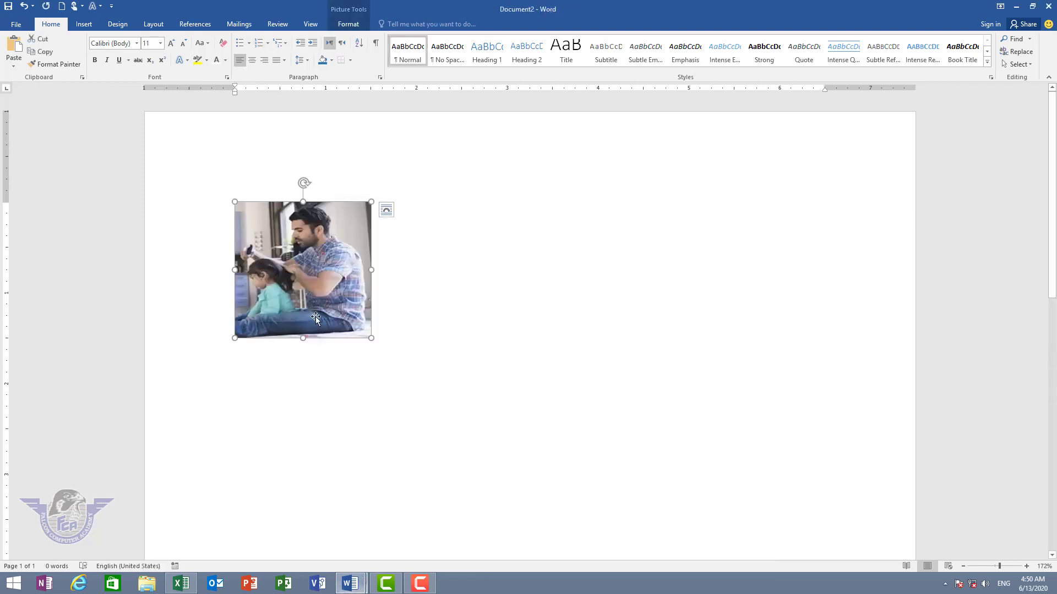
key(Delete)
text(=)
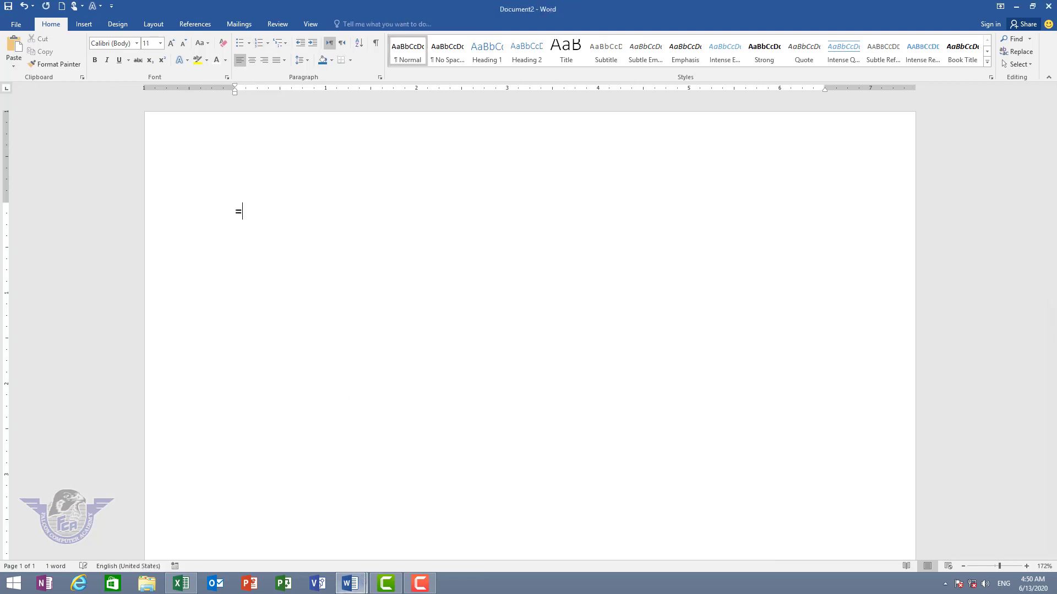
text(rand)
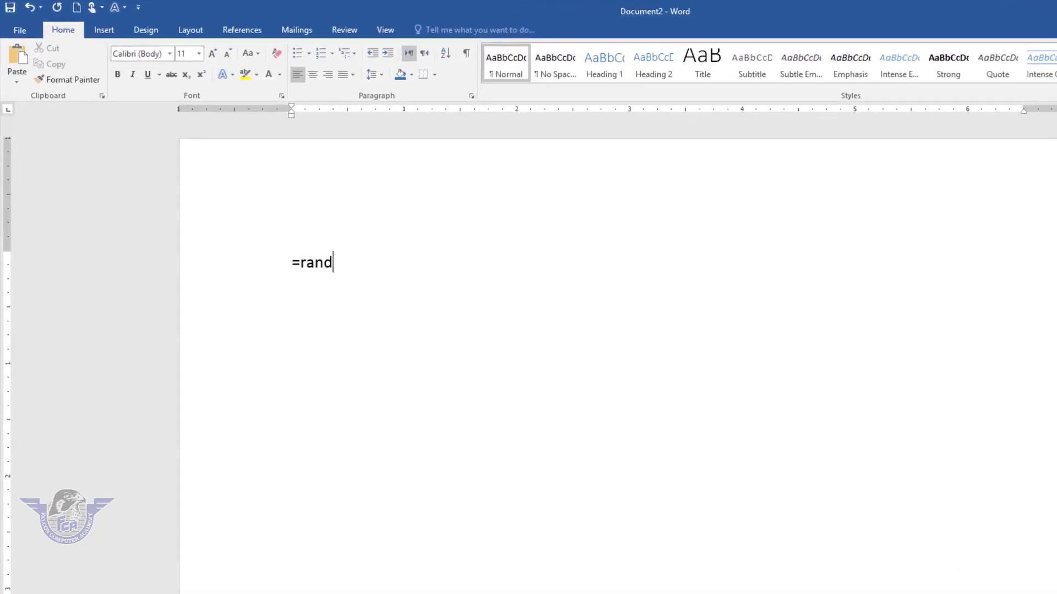
text(())
key(Return)
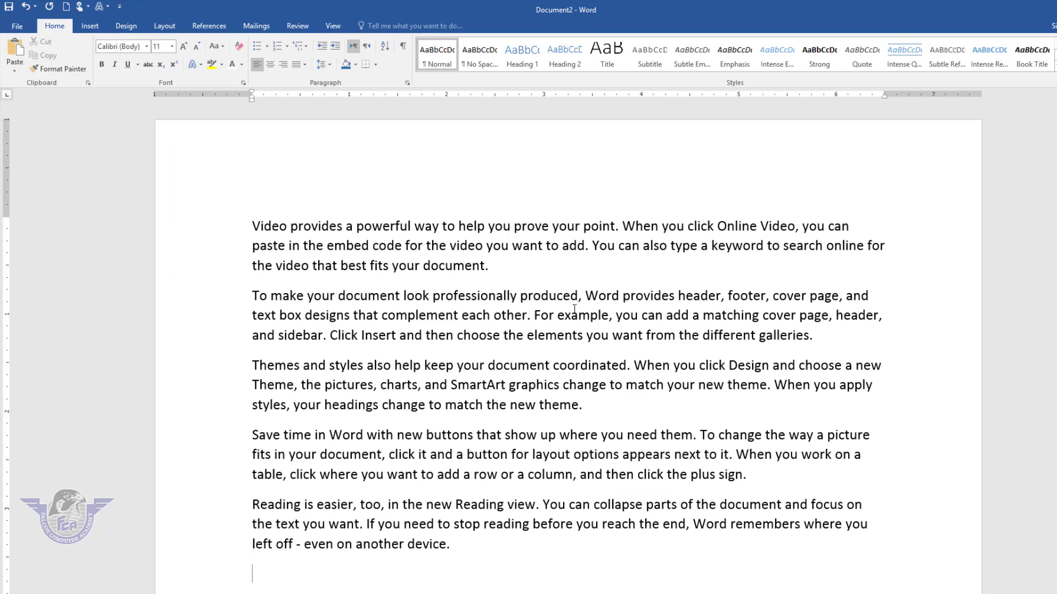
Cut all five paragraphs and paste them back as Picture (Enhanced Metafile).
drag(456, 544, 209, 229)
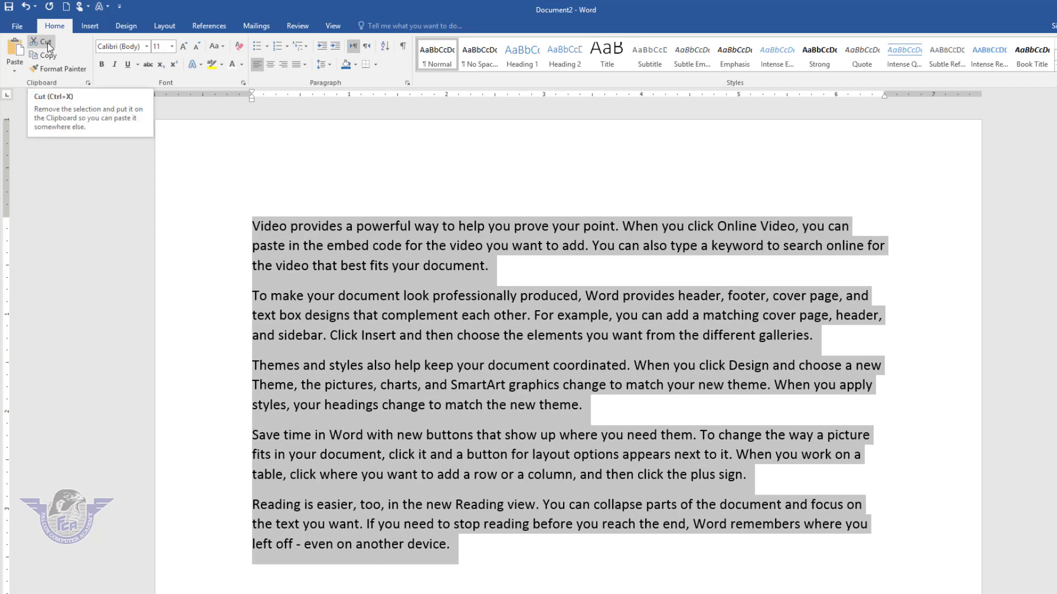
click(47, 43)
click(16, 70)
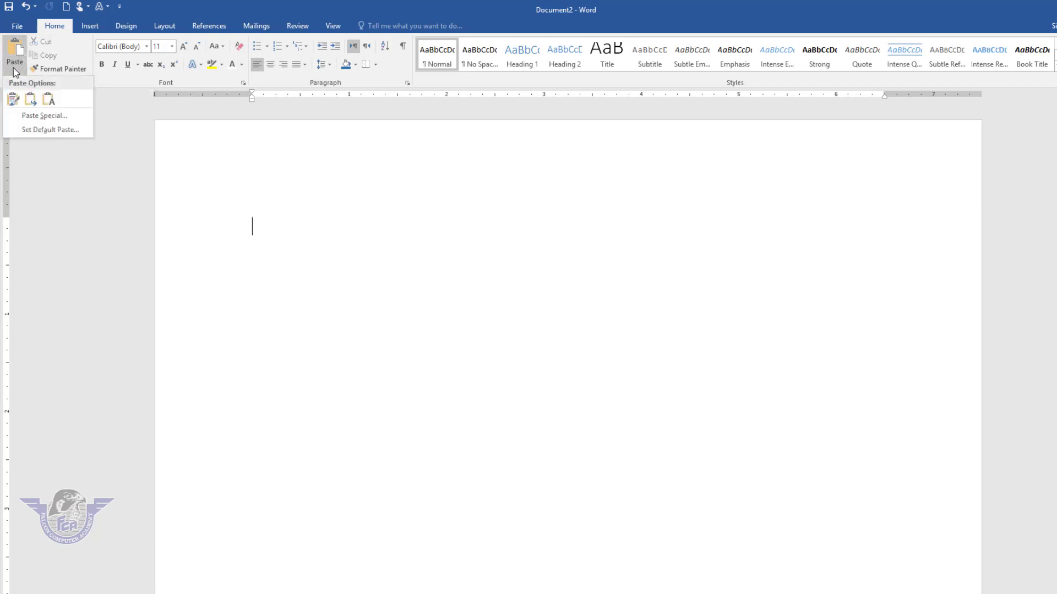
click(41, 116)
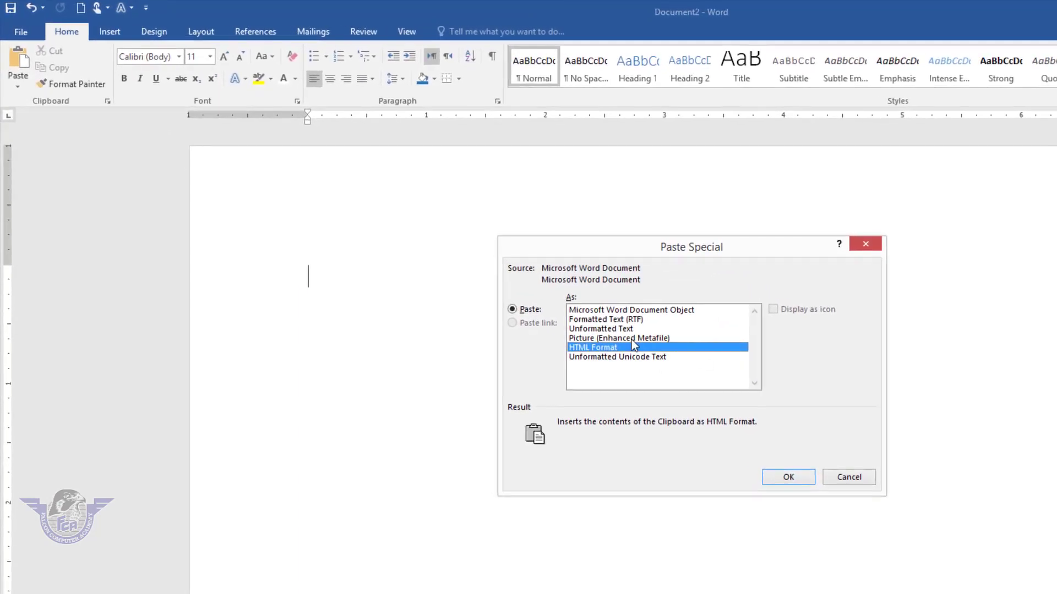
click(517, 276)
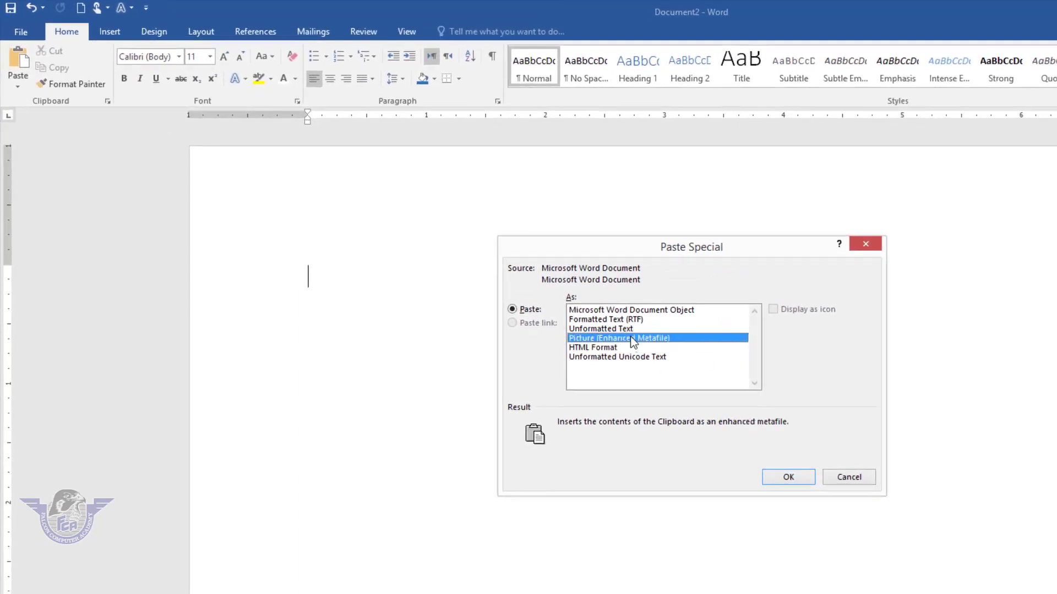
click(780, 481)
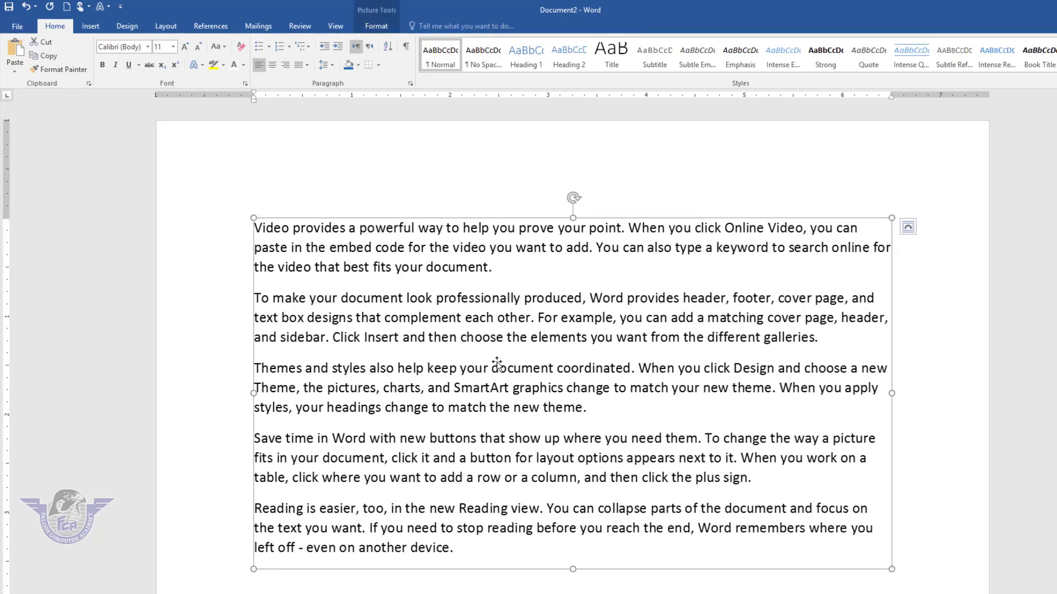
Export the text picture with Save as Picture to the Desktop as text.png.
right_click(391, 325)
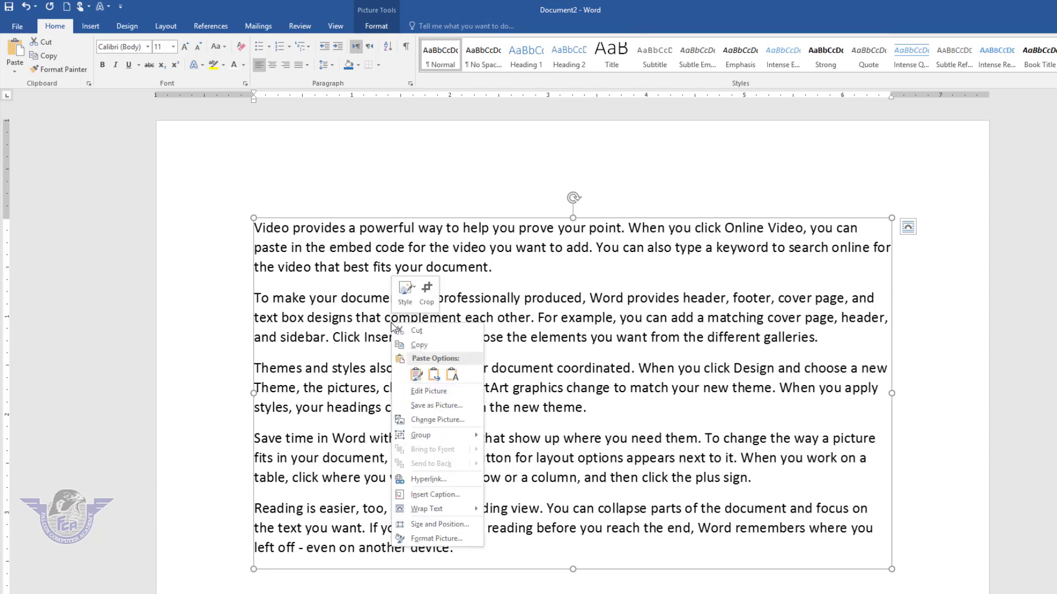
click(454, 407)
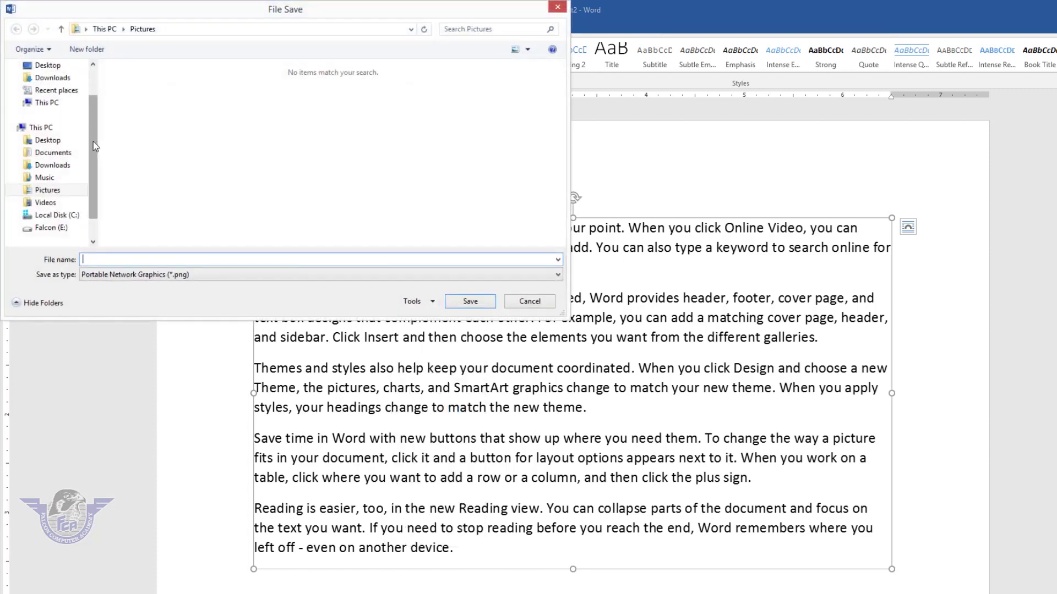
scroll(90, 138, up, 2)
click(47, 108)
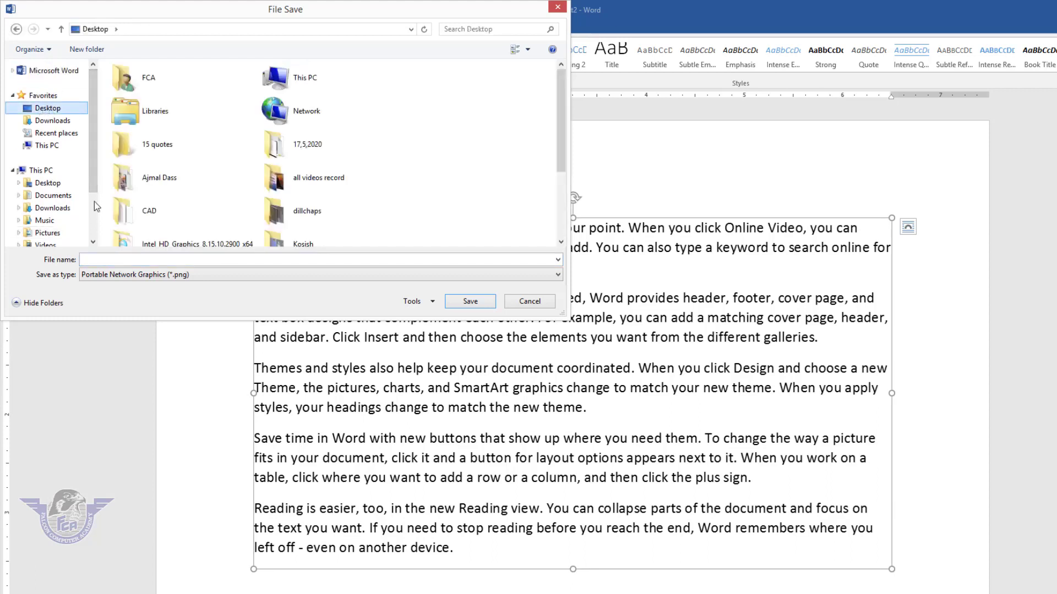
click(125, 259)
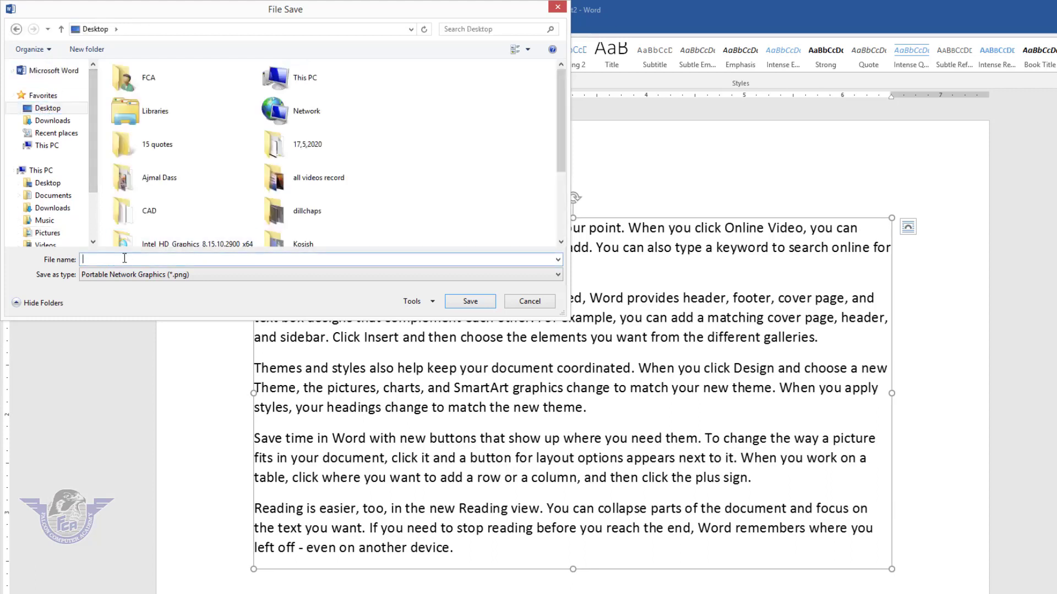
text(text)
click(470, 303)
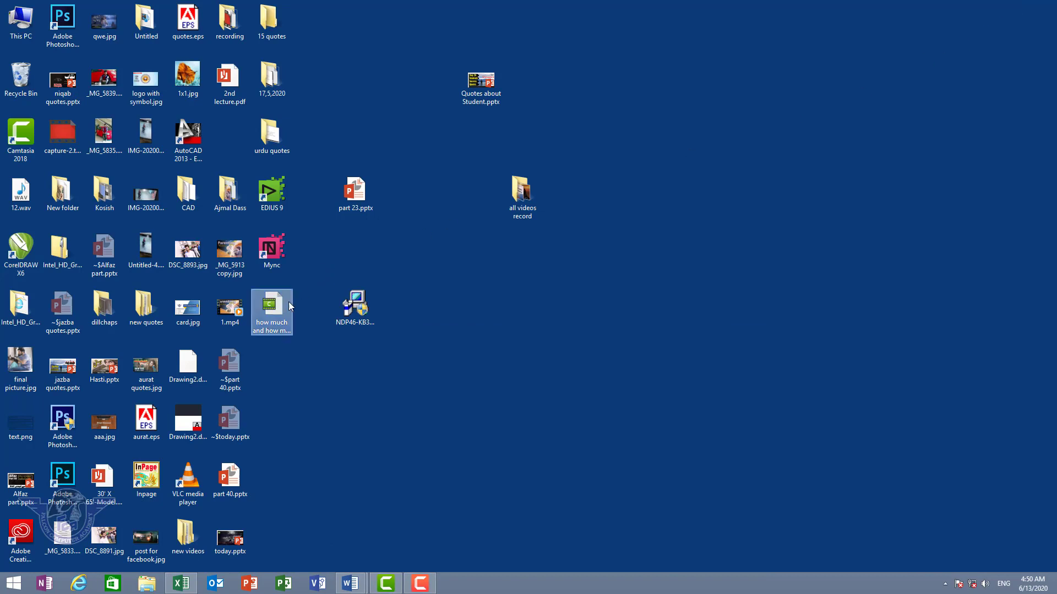
click(288, 300)
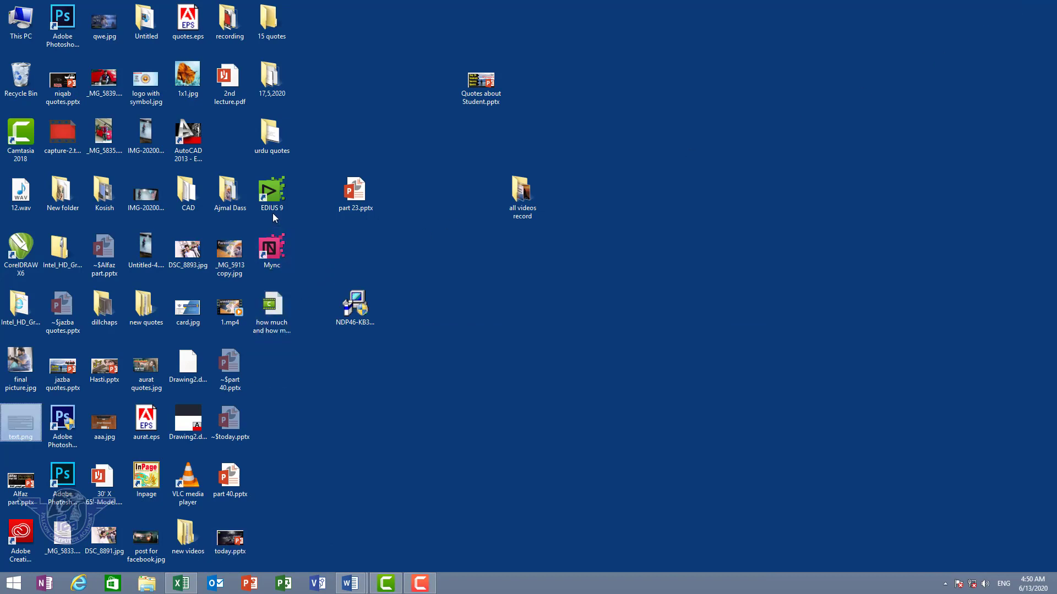
click(17, 428)
right_click(18, 427)
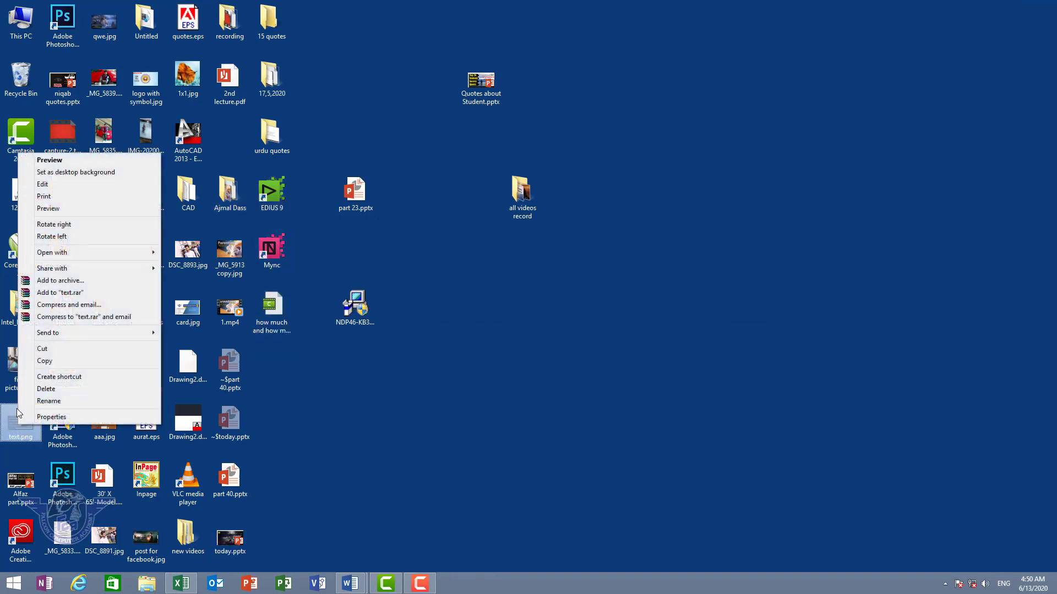
click(67, 208)
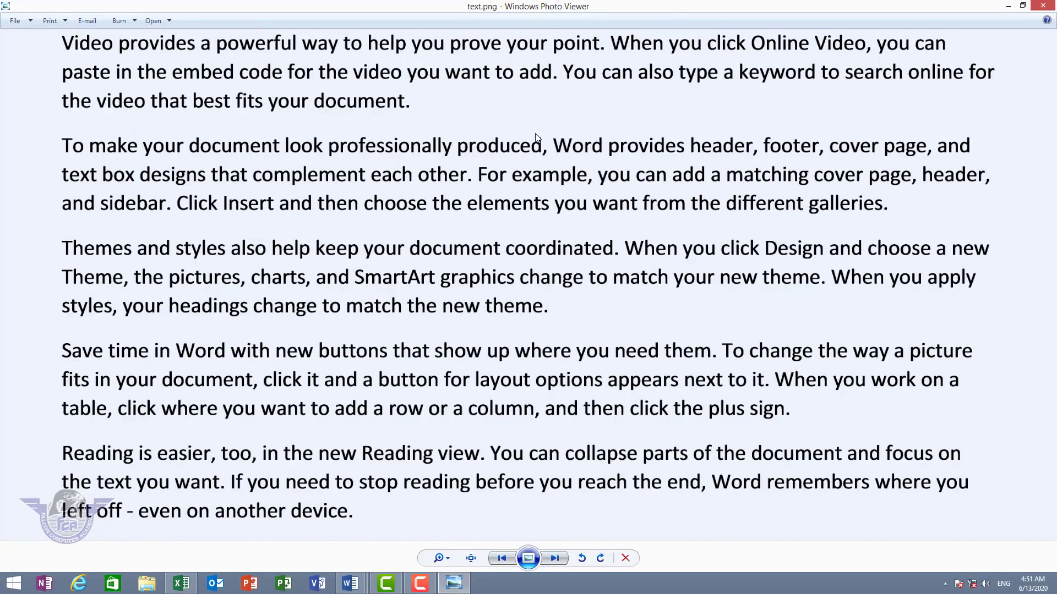
click(1044, 5)
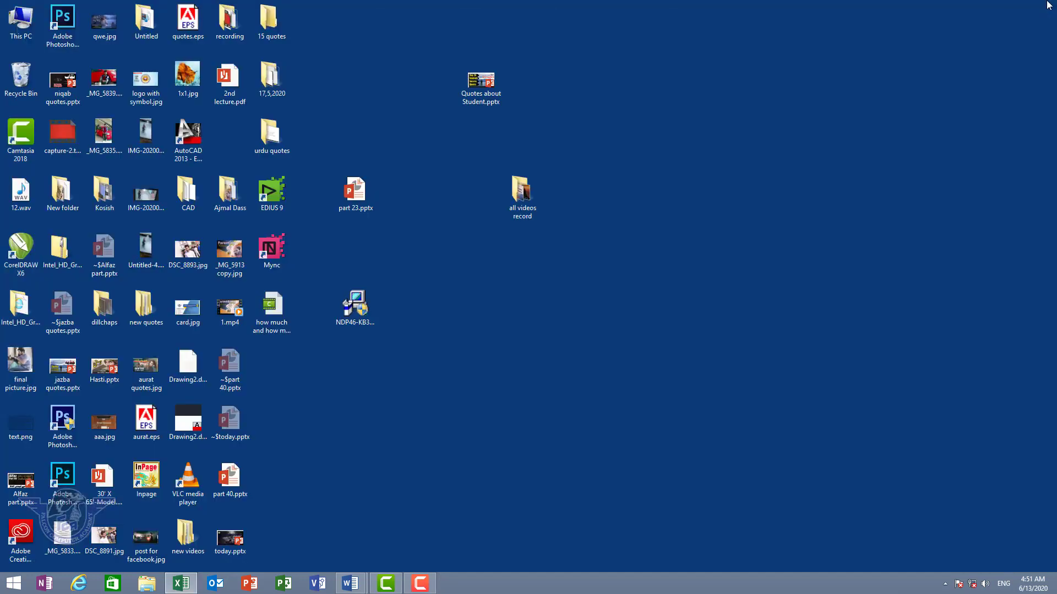
mouse_move(350, 584)
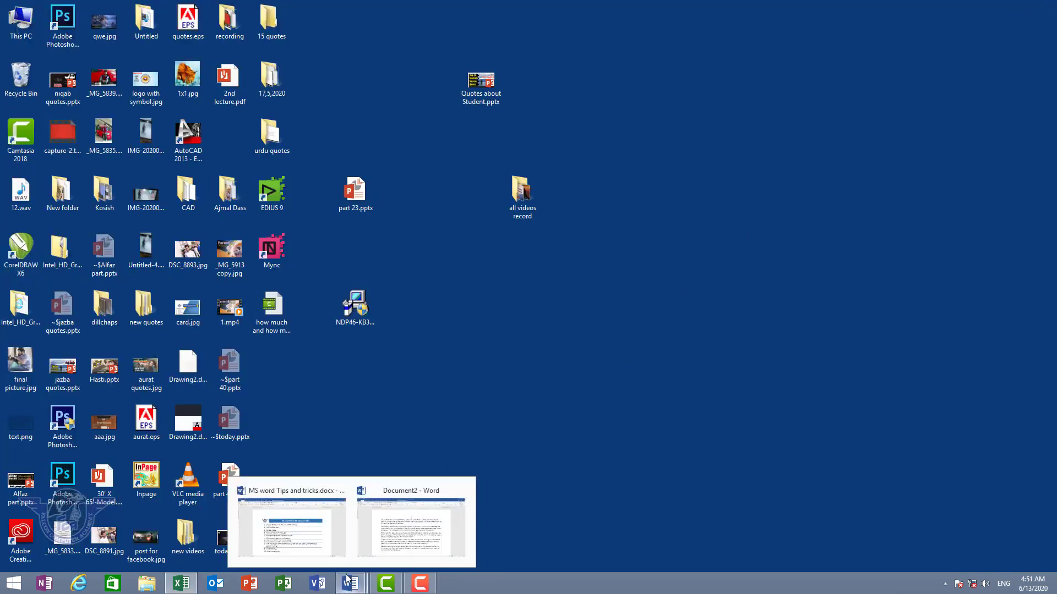
From the Tips and tricks document, create a new blank document, Document3.
click(297, 523)
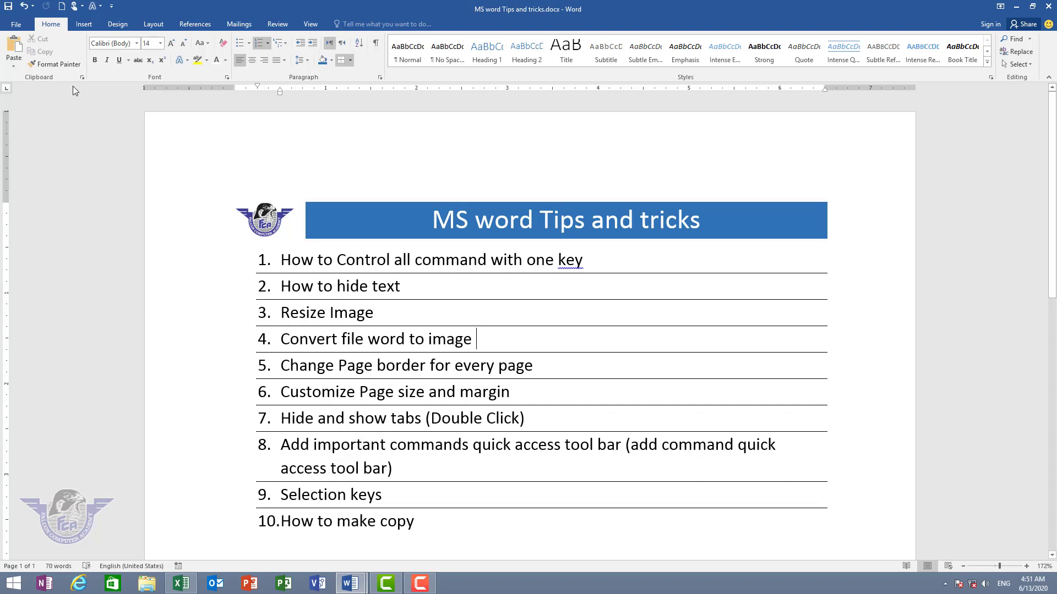
click(11, 25)
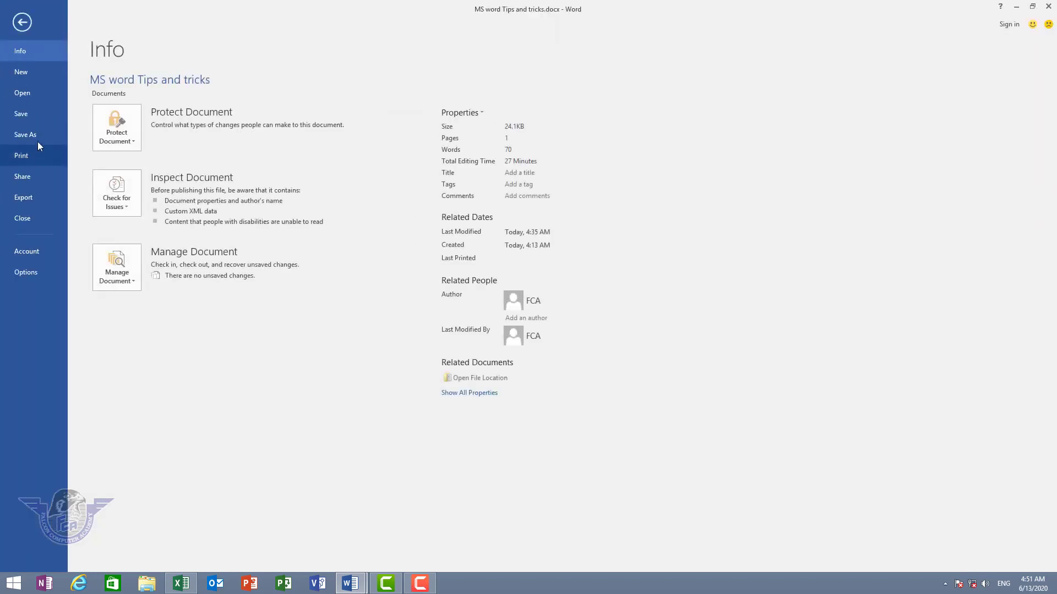
click(29, 77)
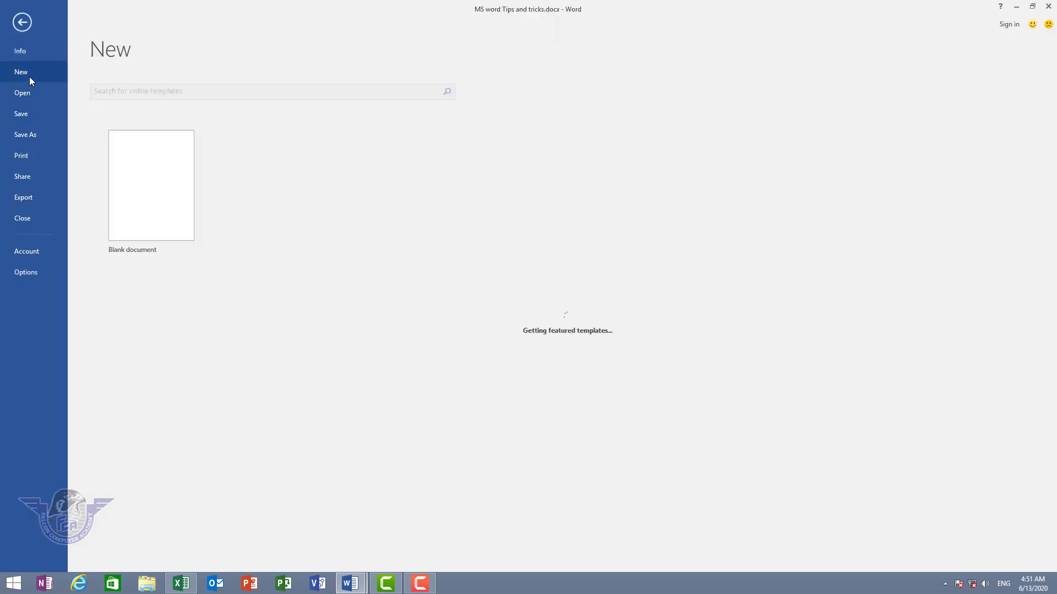
click(125, 189)
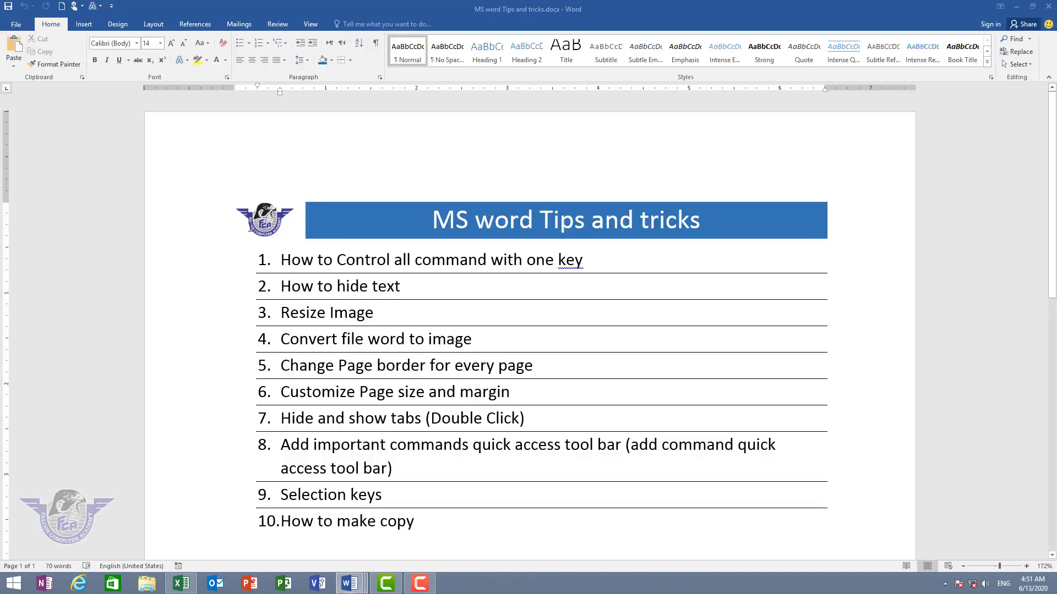
click(156, 24)
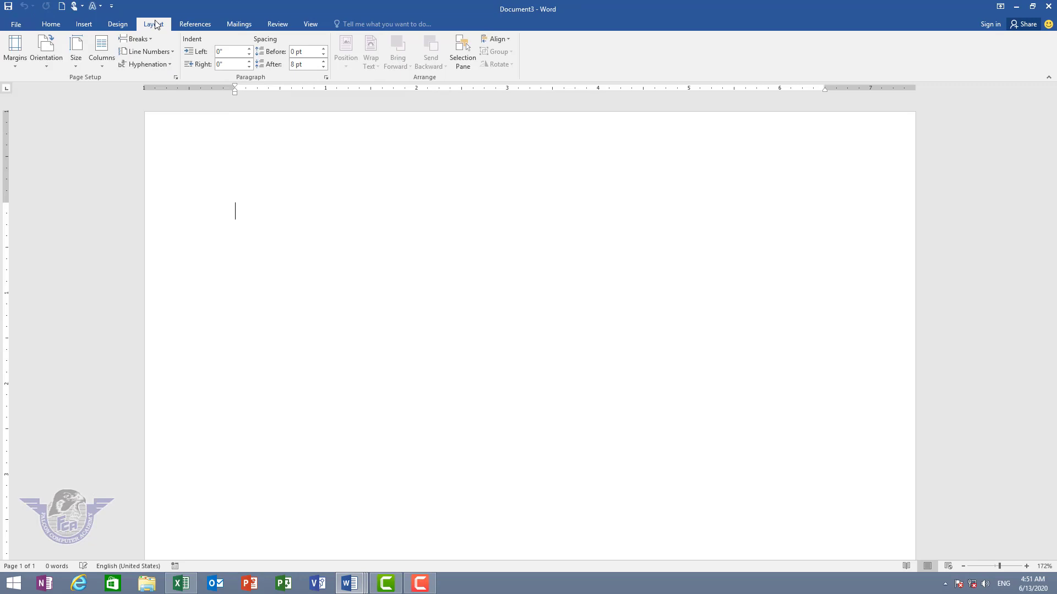
click(123, 24)
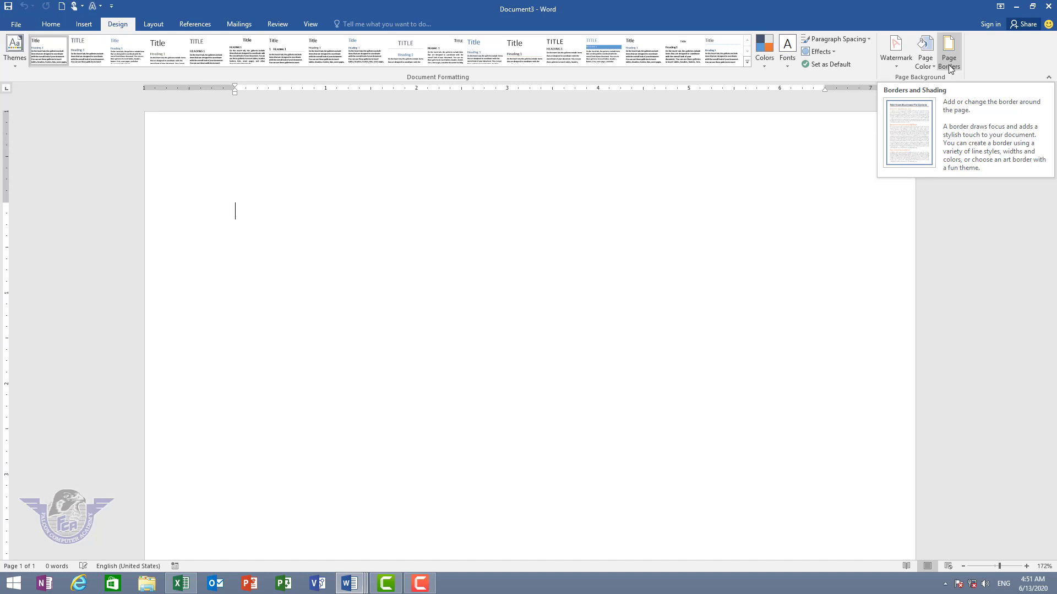
click(952, 65)
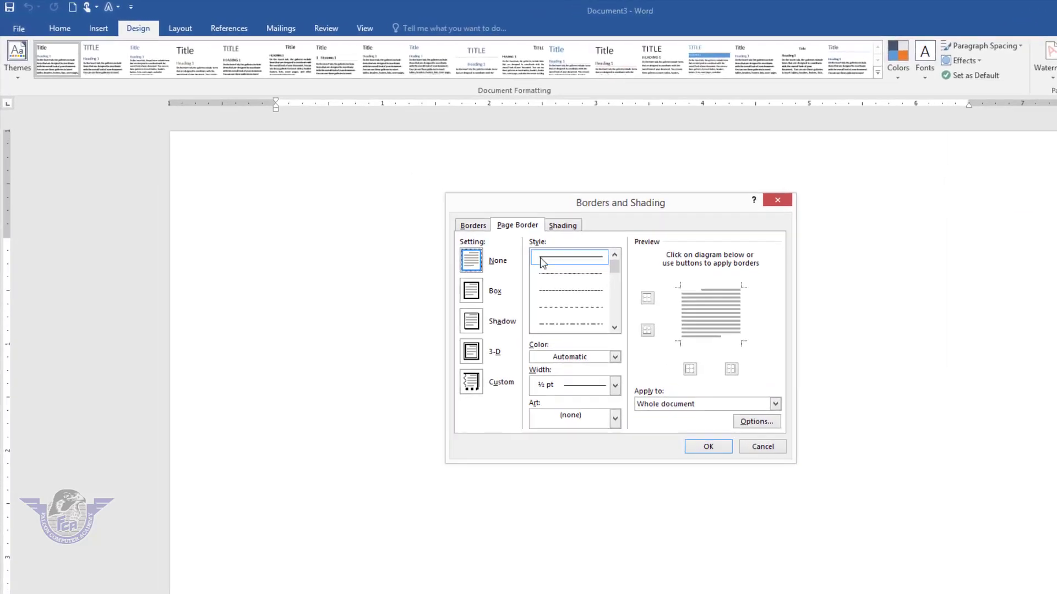
click(658, 447)
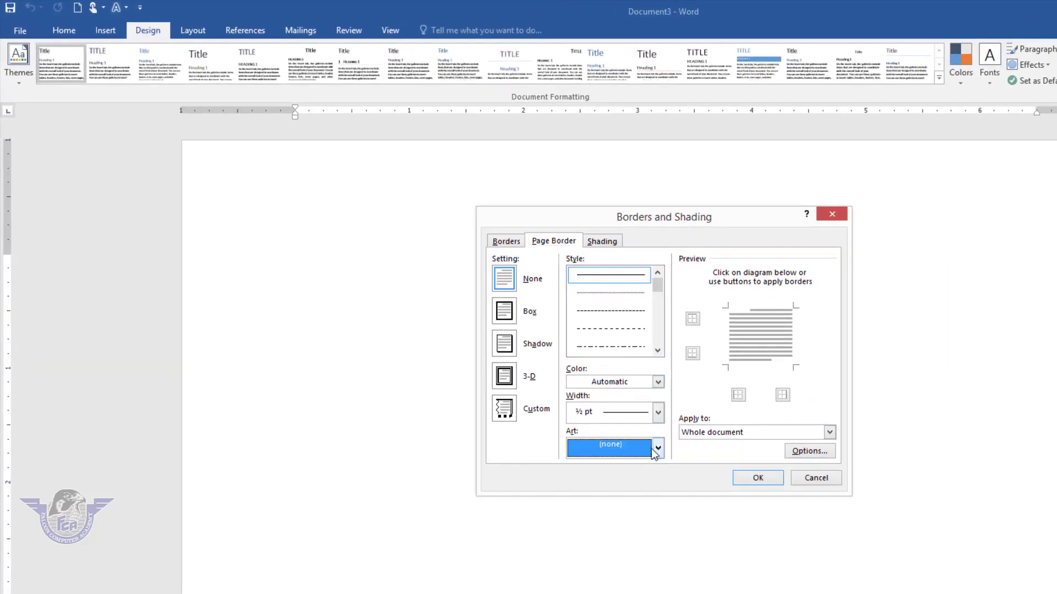
scroll(630, 478, down, 3)
scroll(622, 495, down, 3)
scroll(613, 511, down, 3)
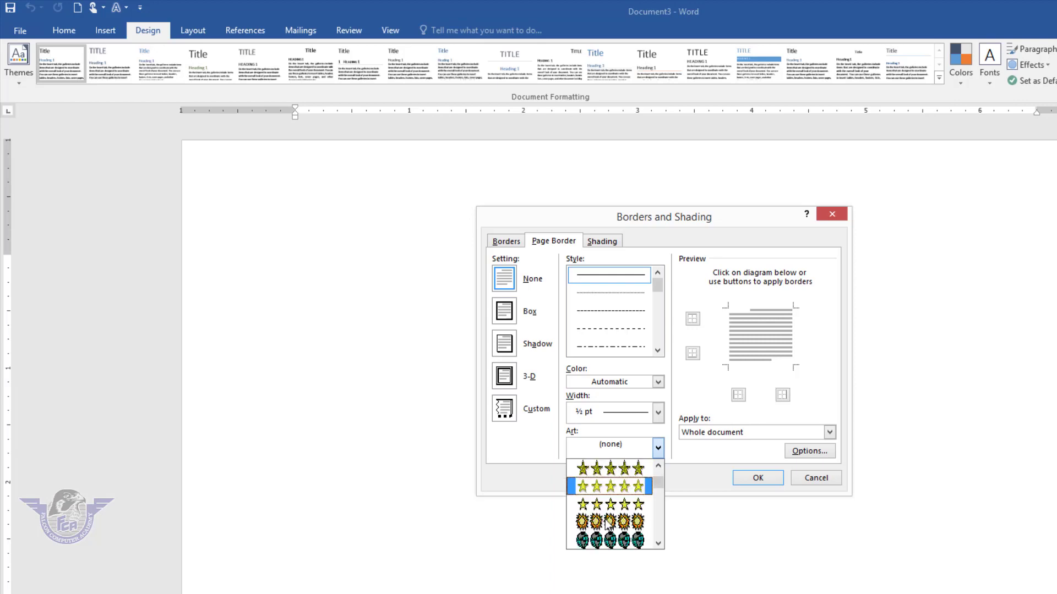
scroll(607, 524, down, 2)
click(607, 524)
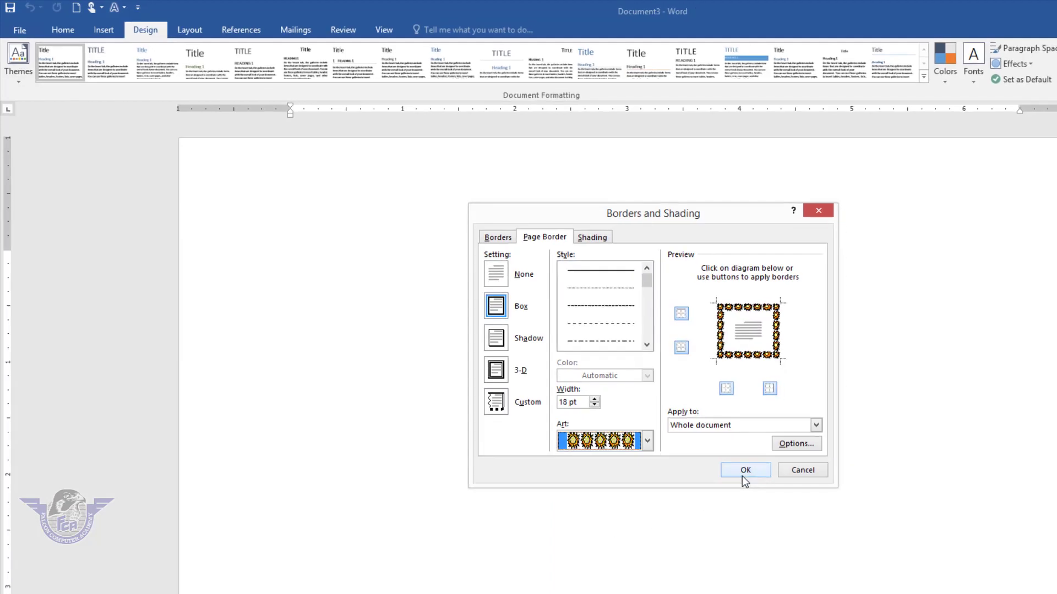
click(758, 478)
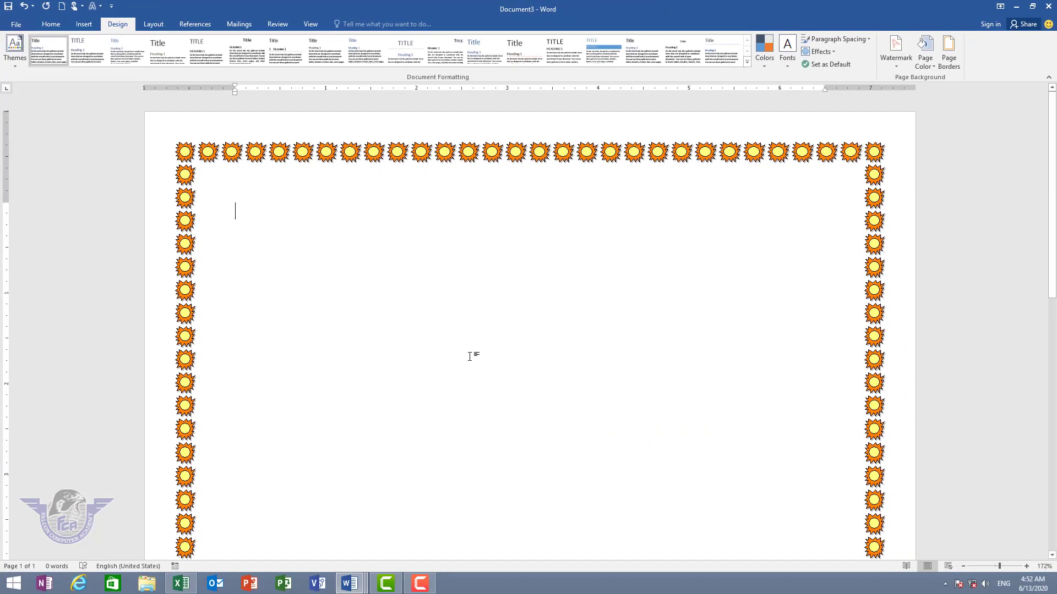
key(Return)
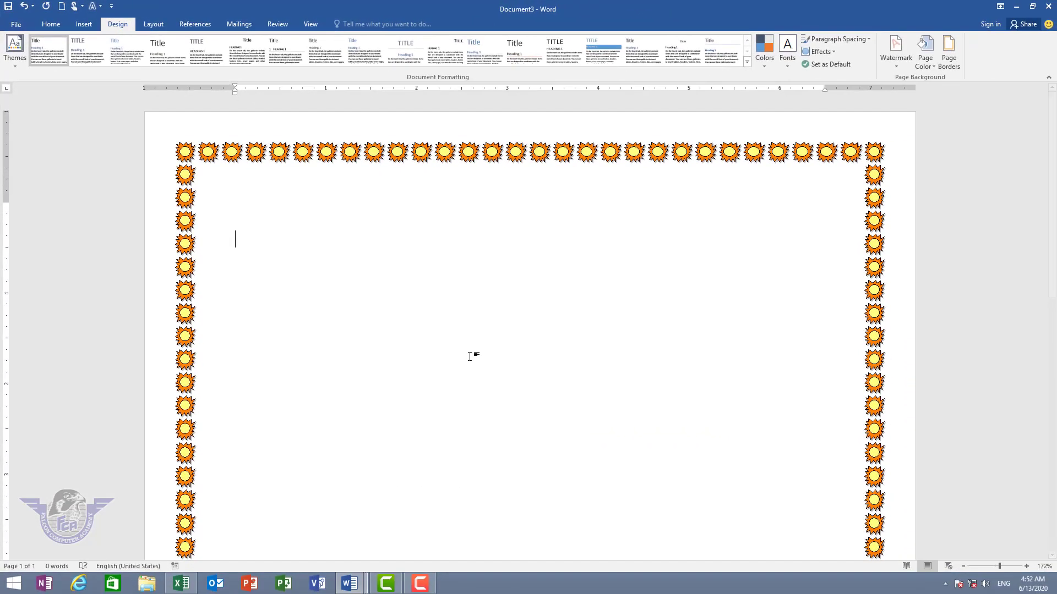
scroll(469, 357, down, 5)
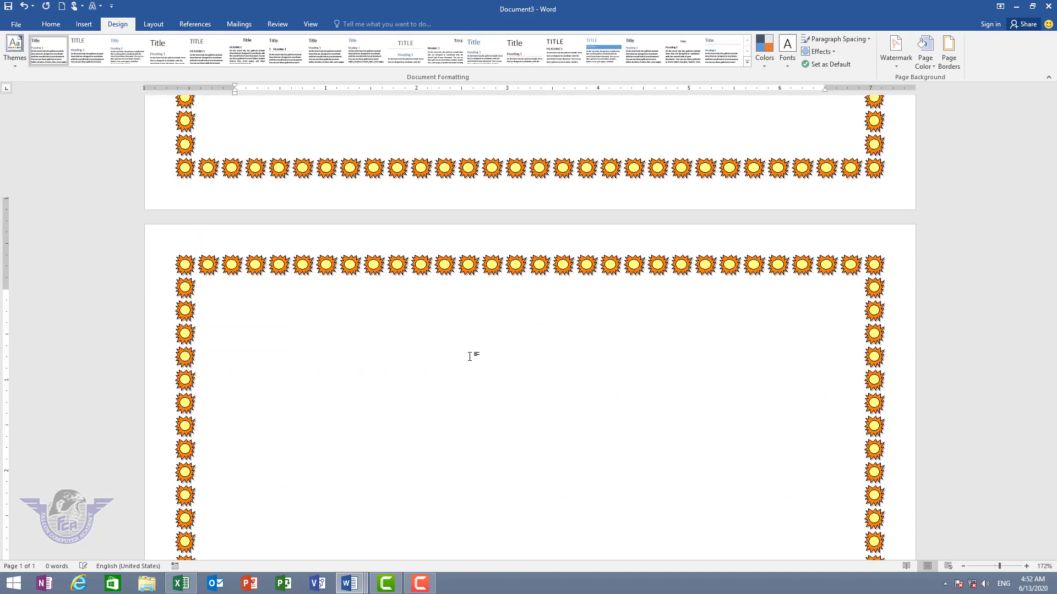
key(Return)
key(Return)
key(Return)
key(Return)
key(Return)
key(Return)
key(Return)
key(Return)
key(Return)
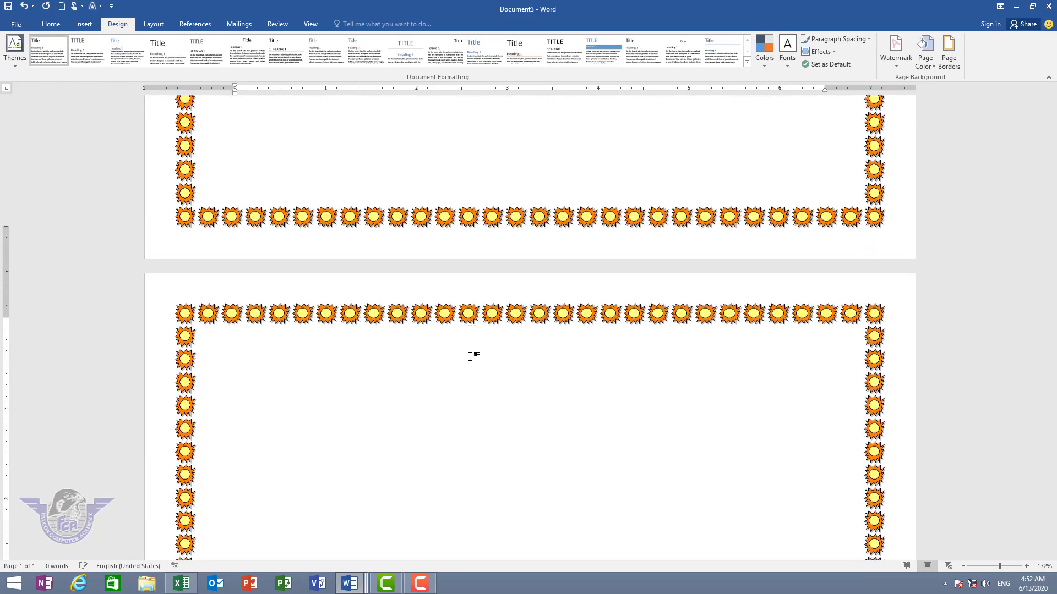
key(Return)
key(Return)
key(Return)
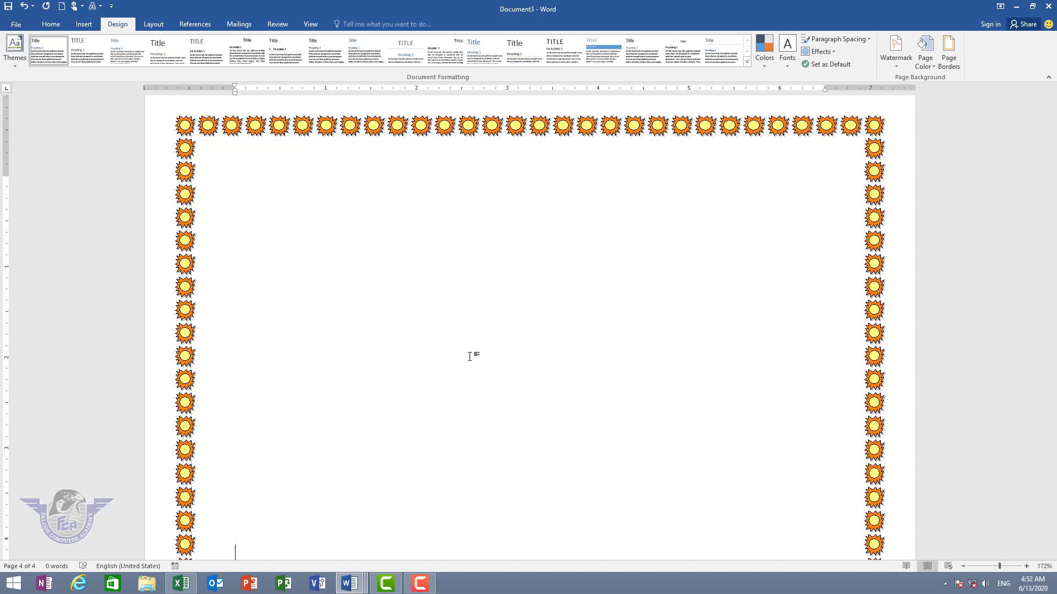
key(ctrl+z)
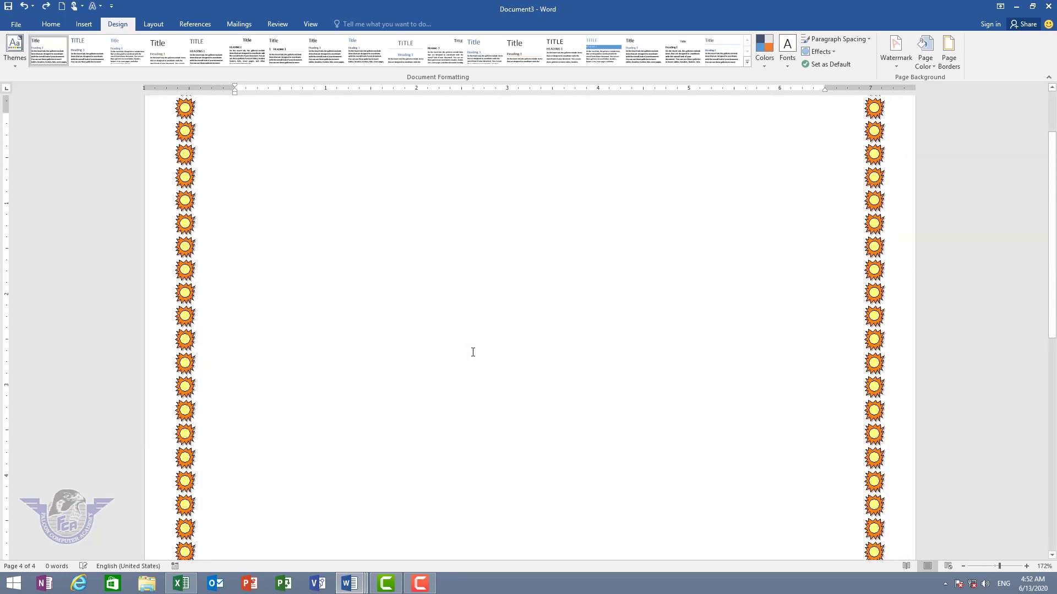
Insert a Next Page section break into Document3 so it spans two pages.
scroll(478, 344, up, 1)
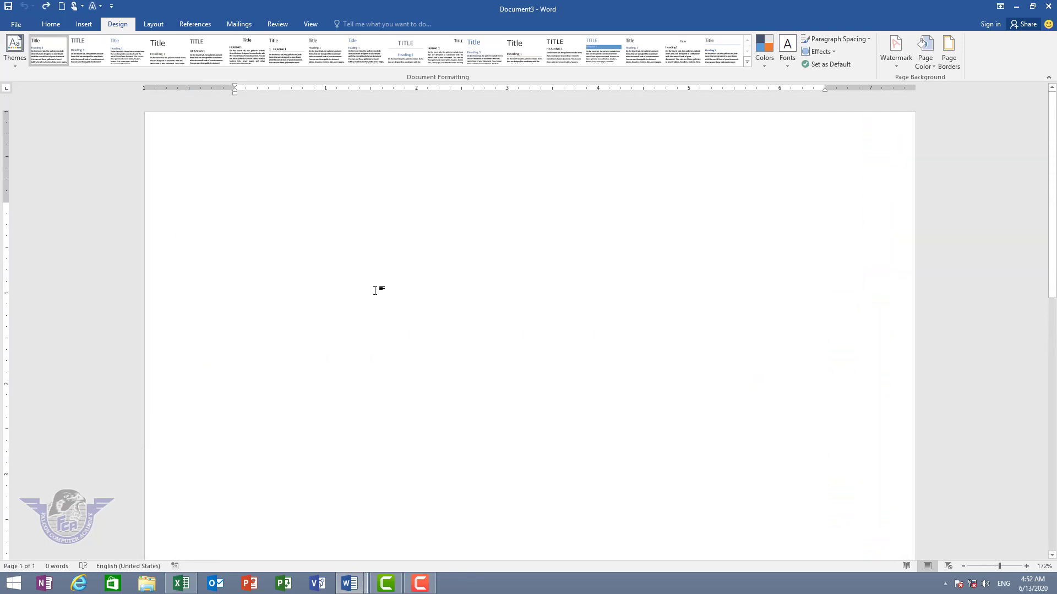
click(154, 26)
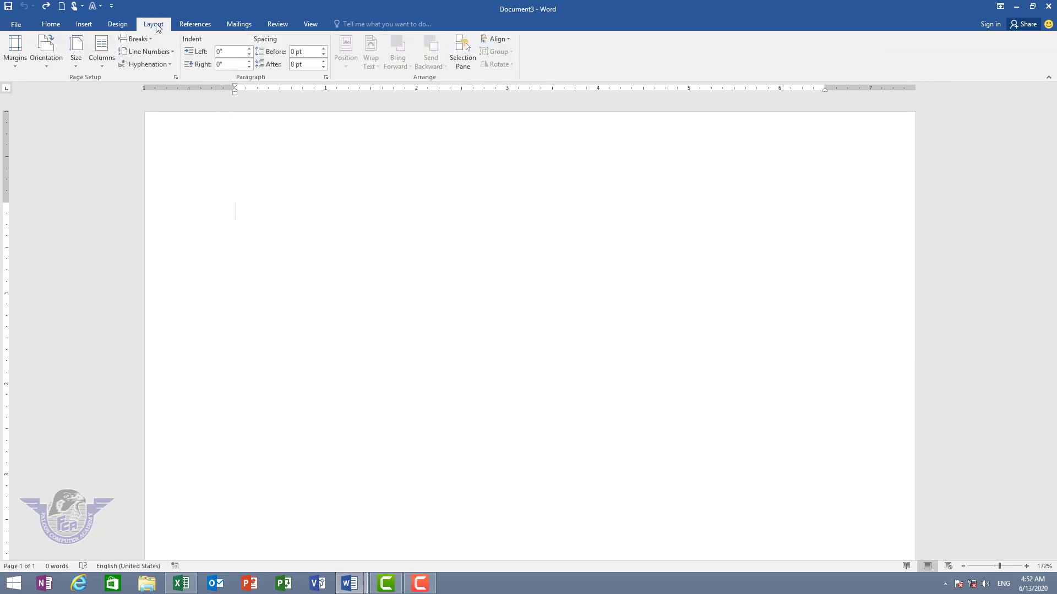
click(148, 39)
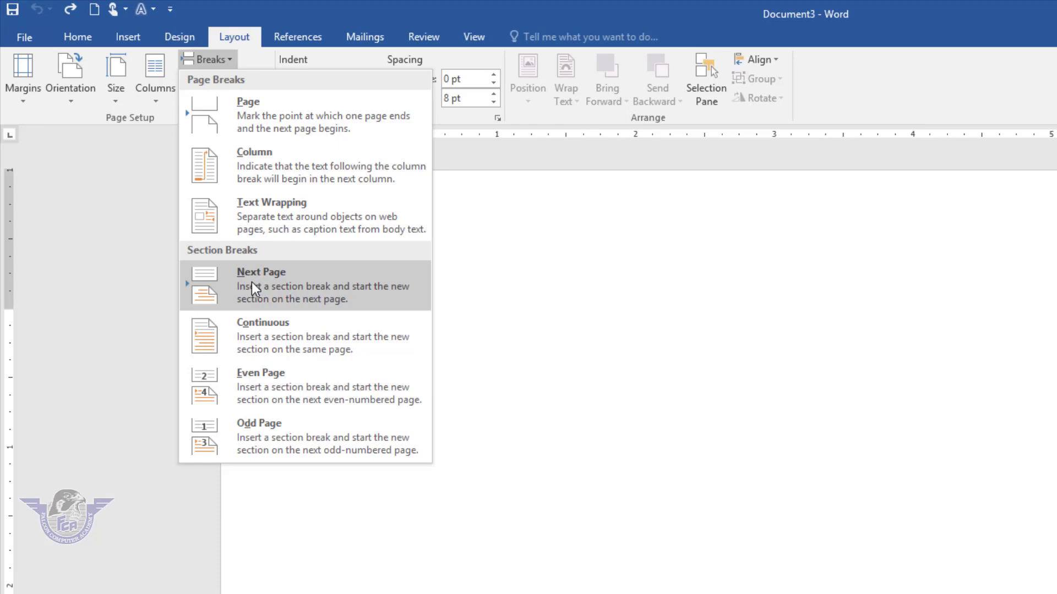
click(253, 282)
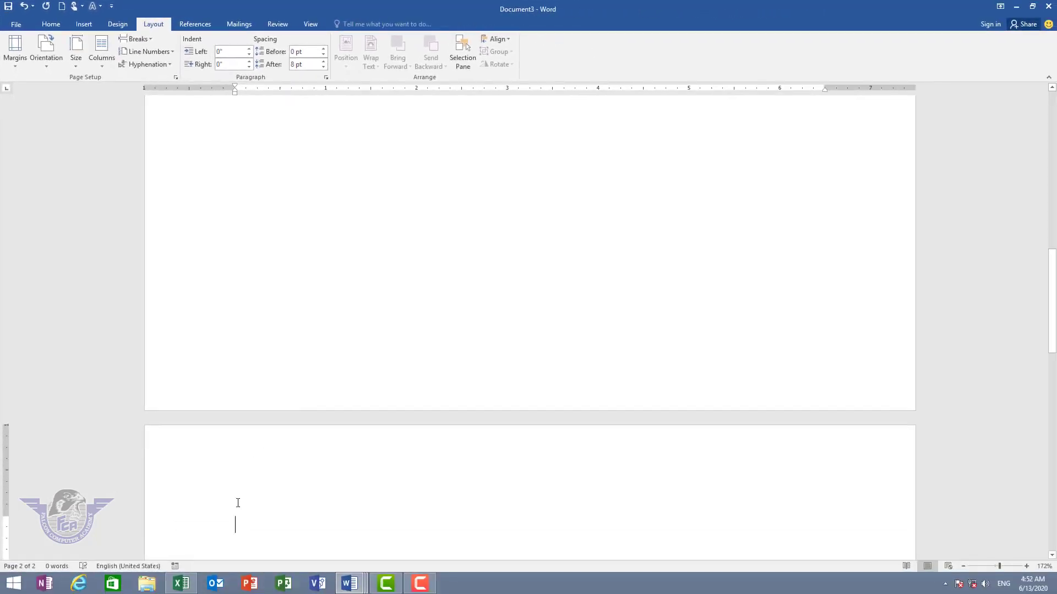
scroll(295, 259, up, 2)
scroll(292, 255, up, 5)
scroll(284, 250, up, 3)
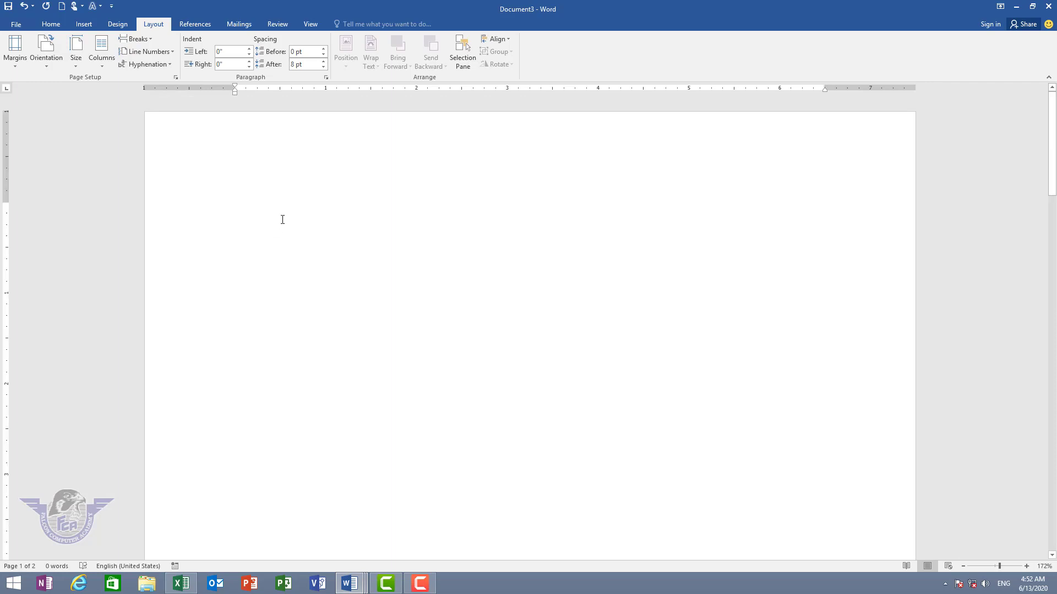
Apply a 19 pt yellow-star art page border to this section only.
click(117, 24)
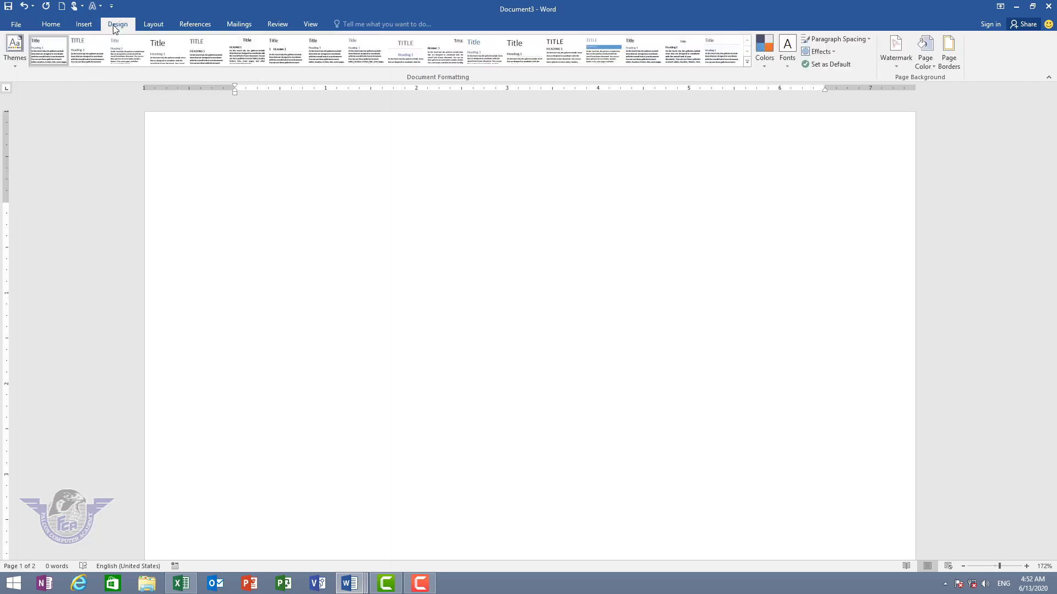
click(948, 55)
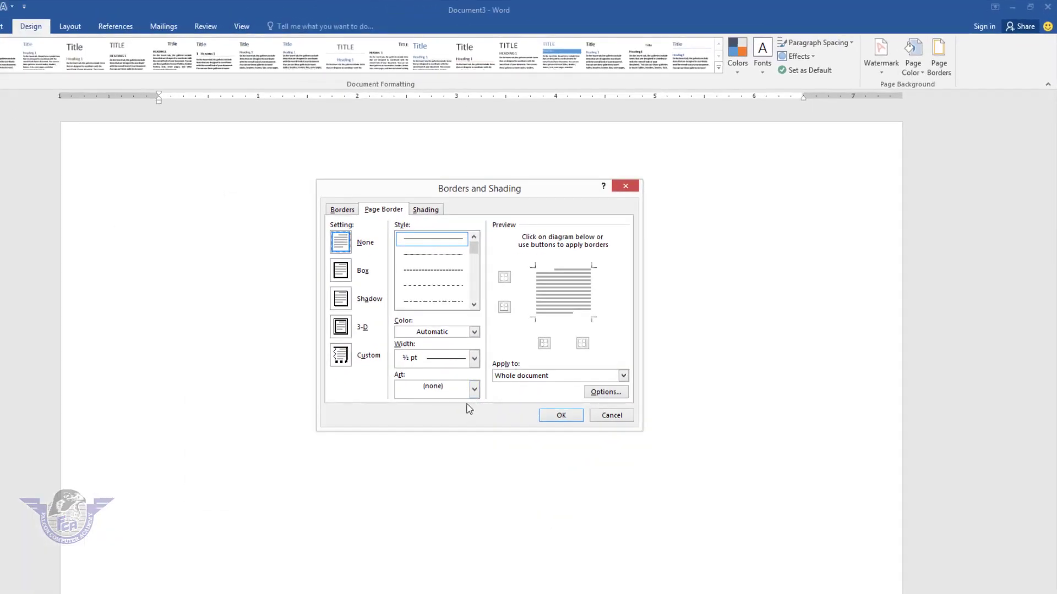
click(474, 389)
scroll(417, 432, up, 3)
scroll(417, 432, up, 3)
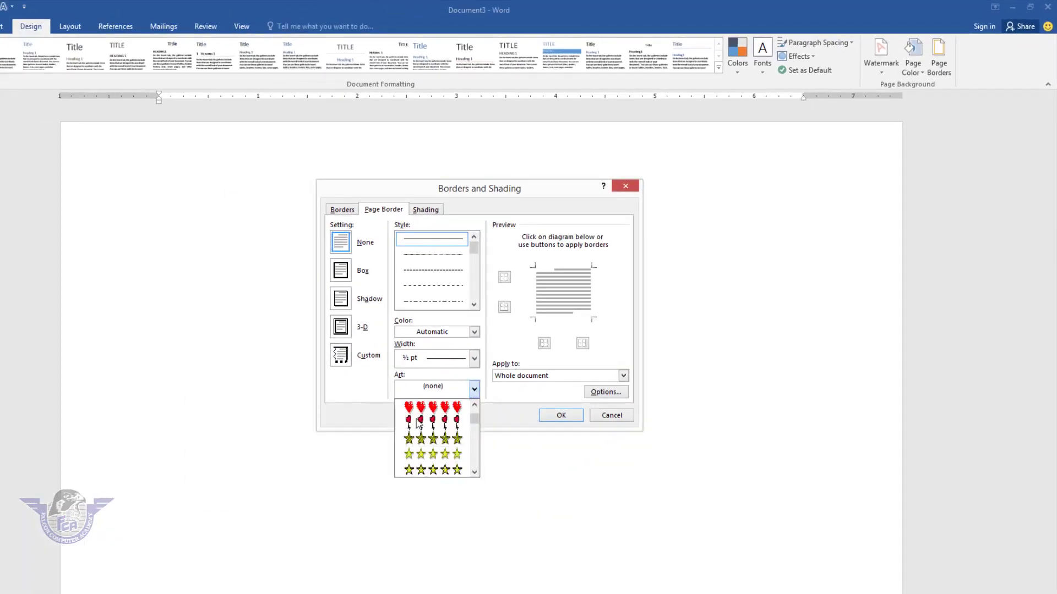
click(443, 454)
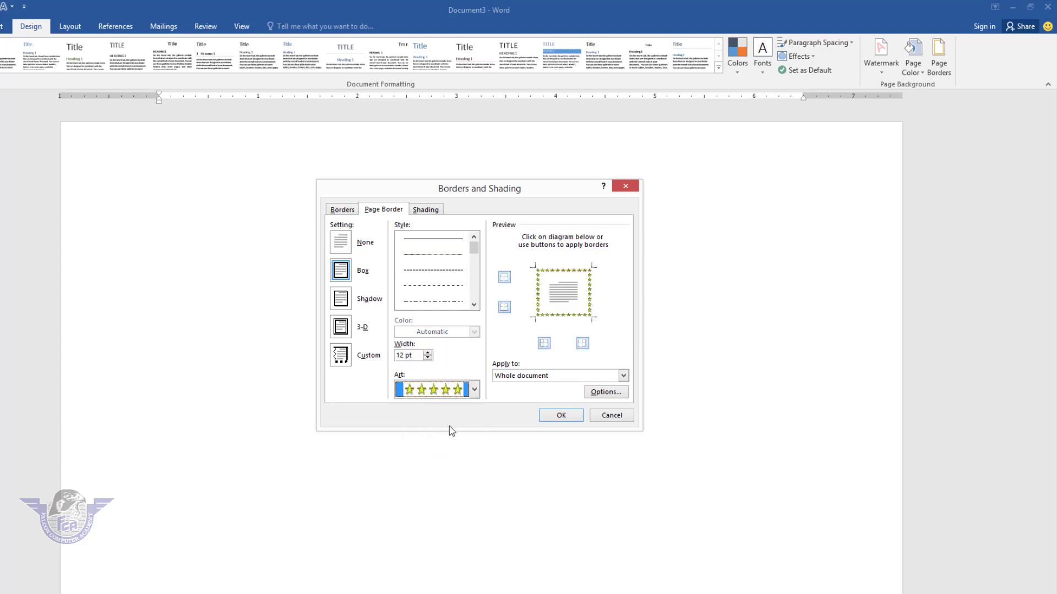
click(428, 352)
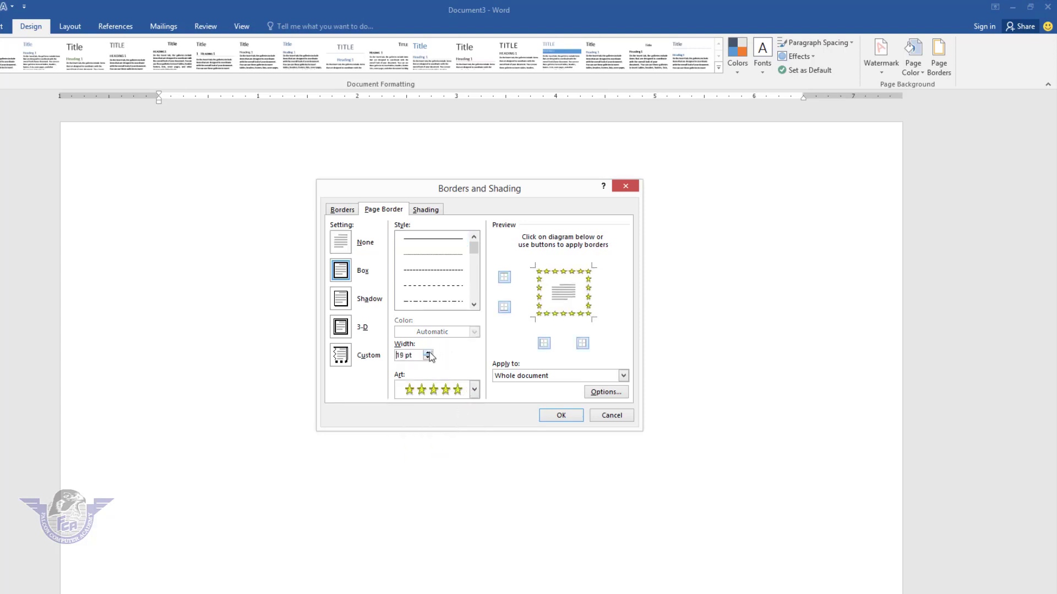
click(520, 379)
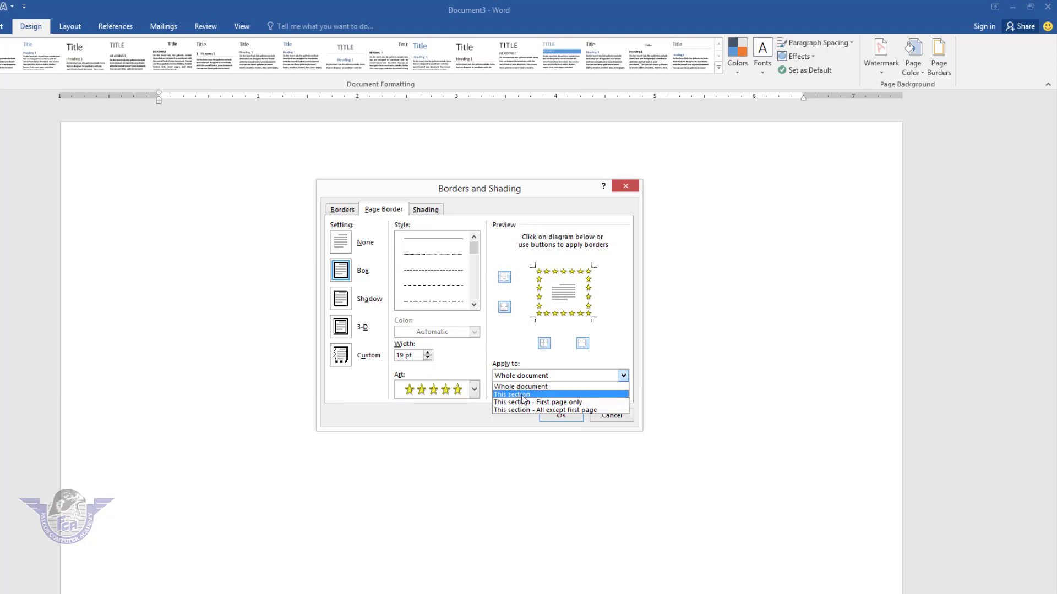
click(522, 394)
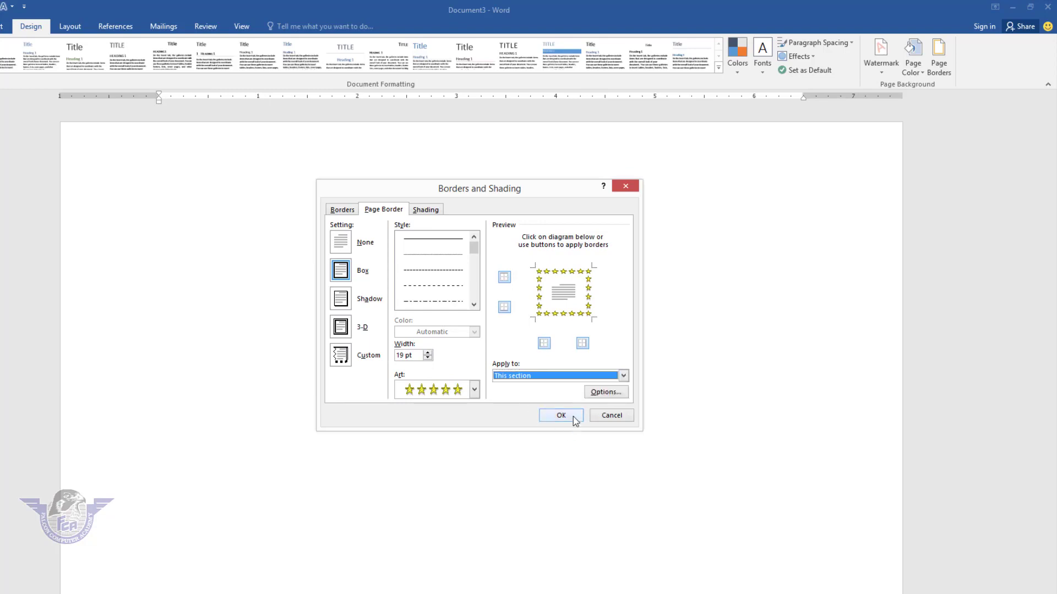
click(573, 417)
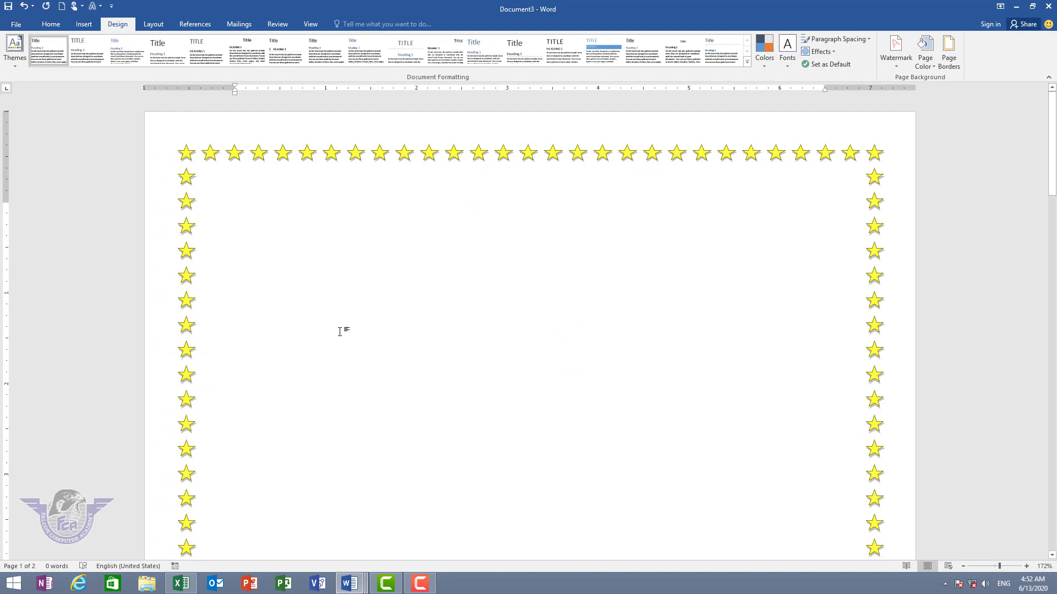
Put the insertion point at the start of page 2.
scroll(340, 331, down, 10)
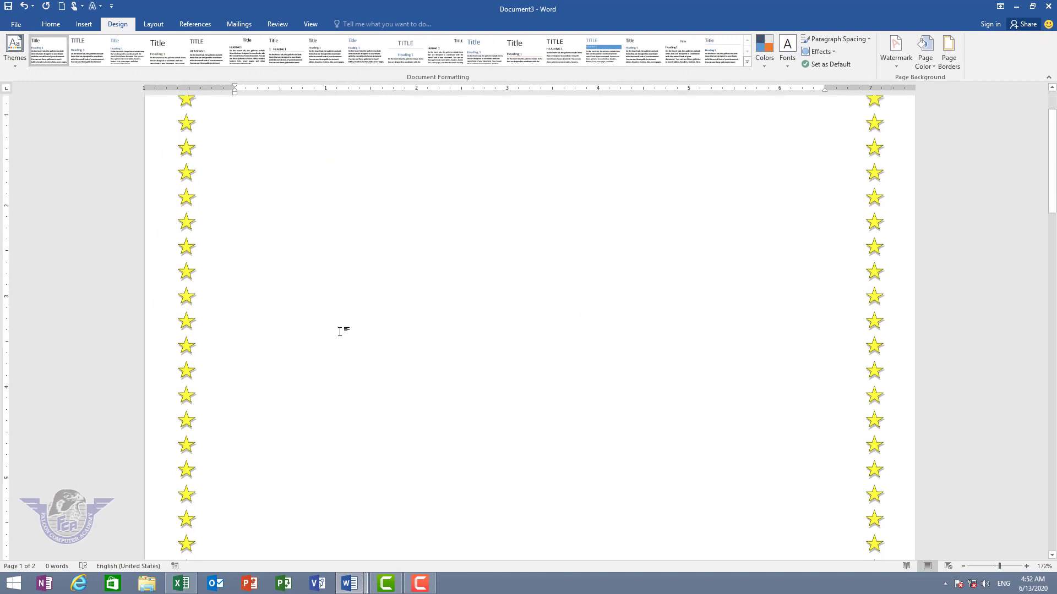
scroll(341, 330, down, 5)
scroll(343, 330, down, 3)
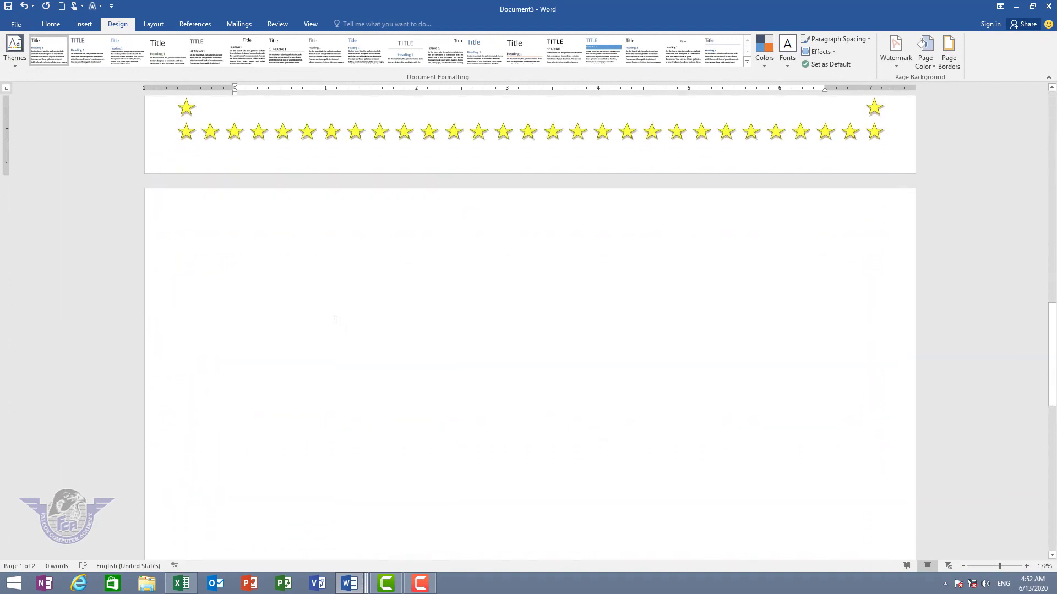
click(286, 269)
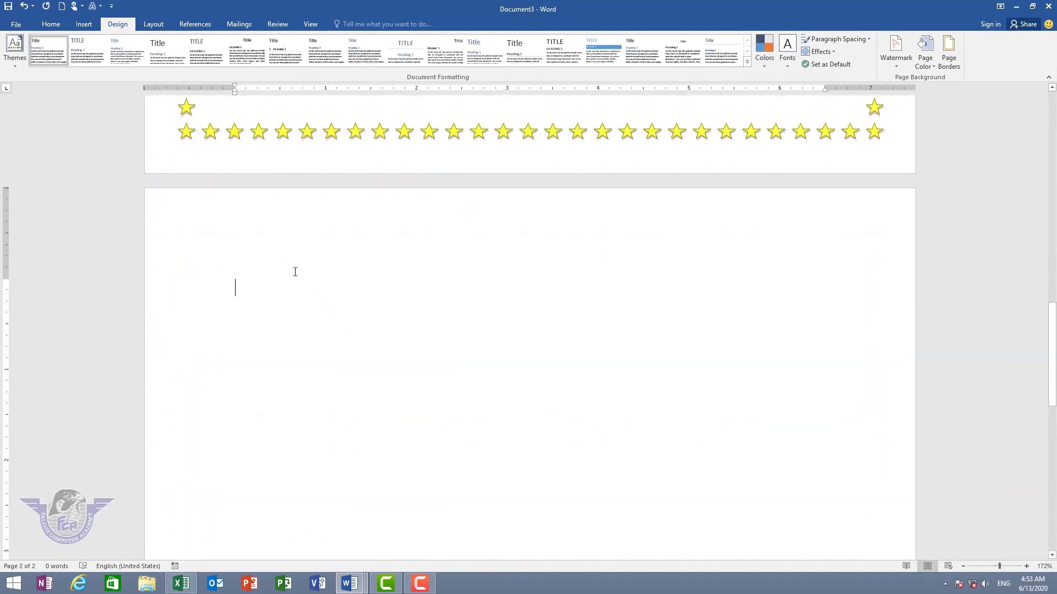
Apply the red apple art page border to page 2's section only.
click(950, 62)
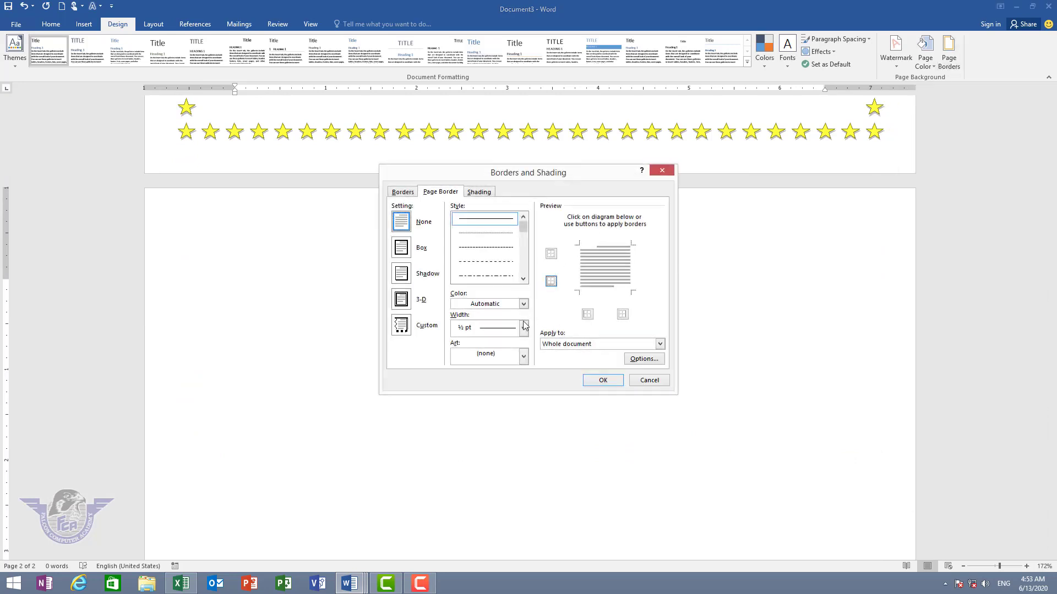
click(523, 356)
click(498, 388)
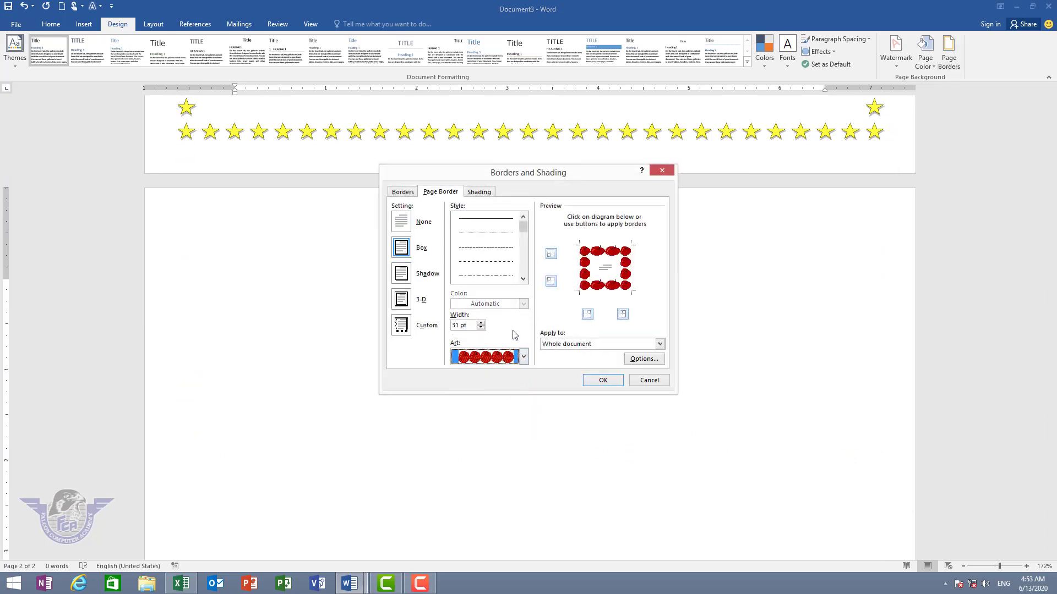
click(481, 326)
click(607, 345)
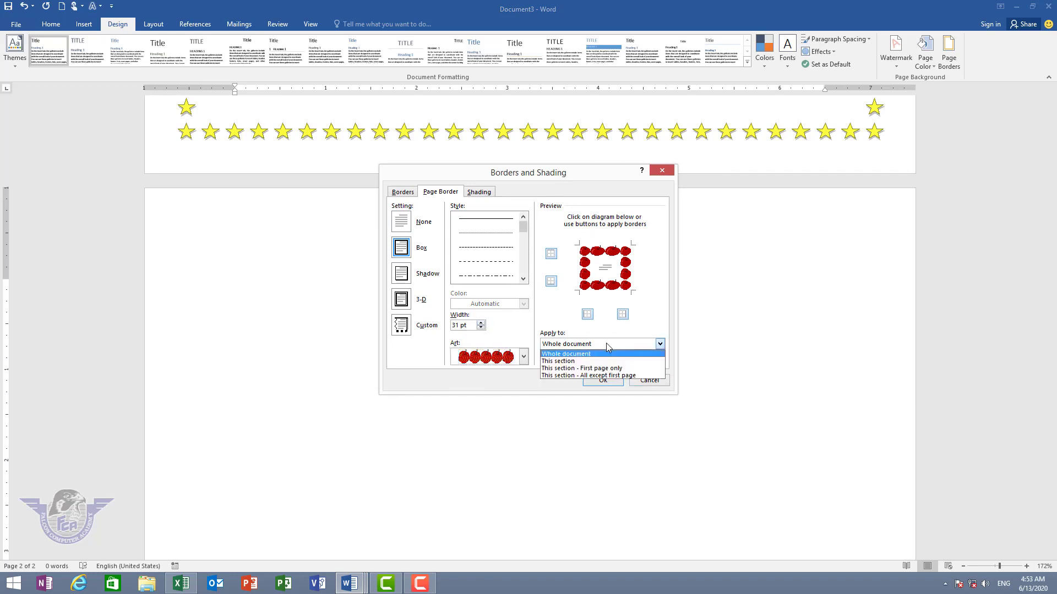
click(567, 368)
click(603, 381)
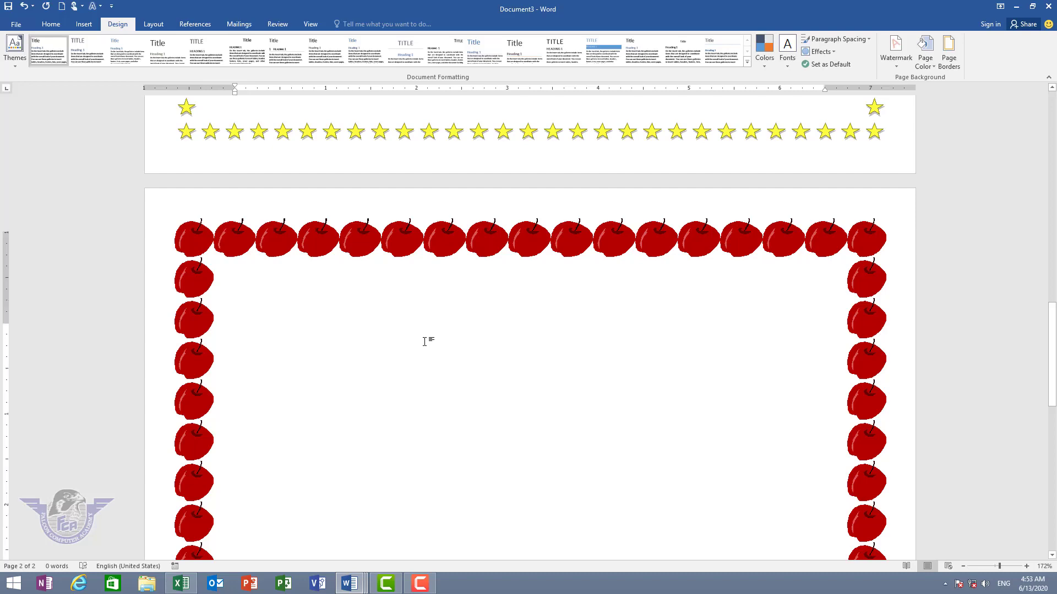
scroll(427, 341, up, 3)
scroll(397, 324, up, 2)
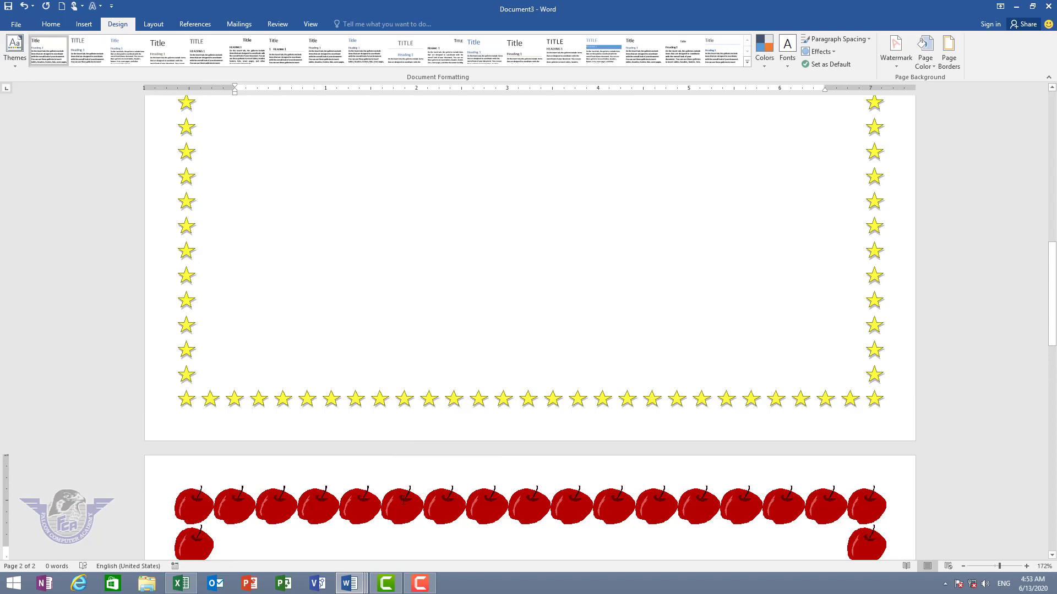
mouse_move(349, 583)
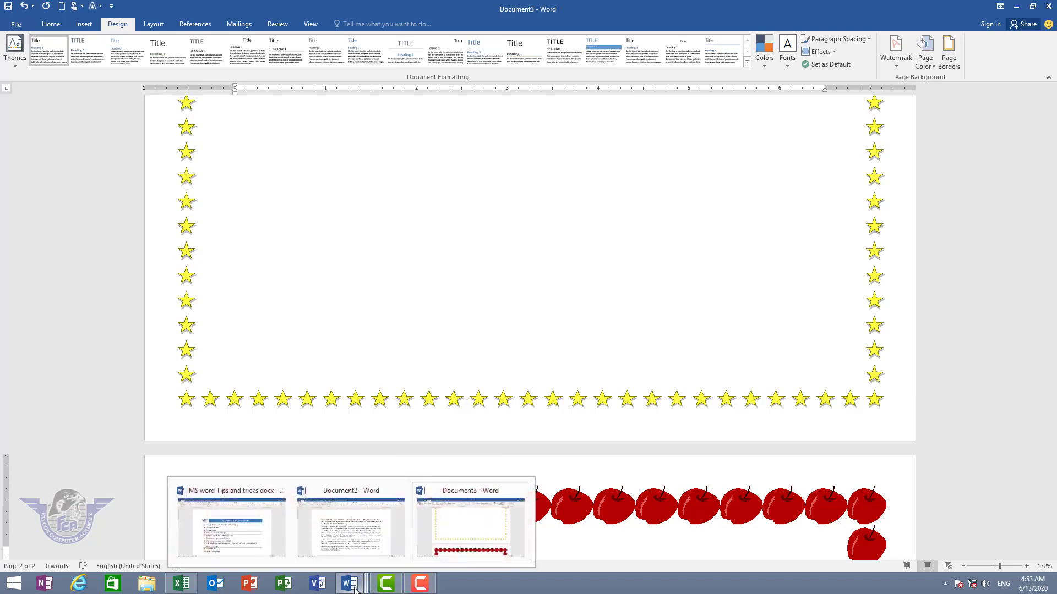
Switch to the Tips and tricks document and back to Document3, then open the File view.
click(241, 546)
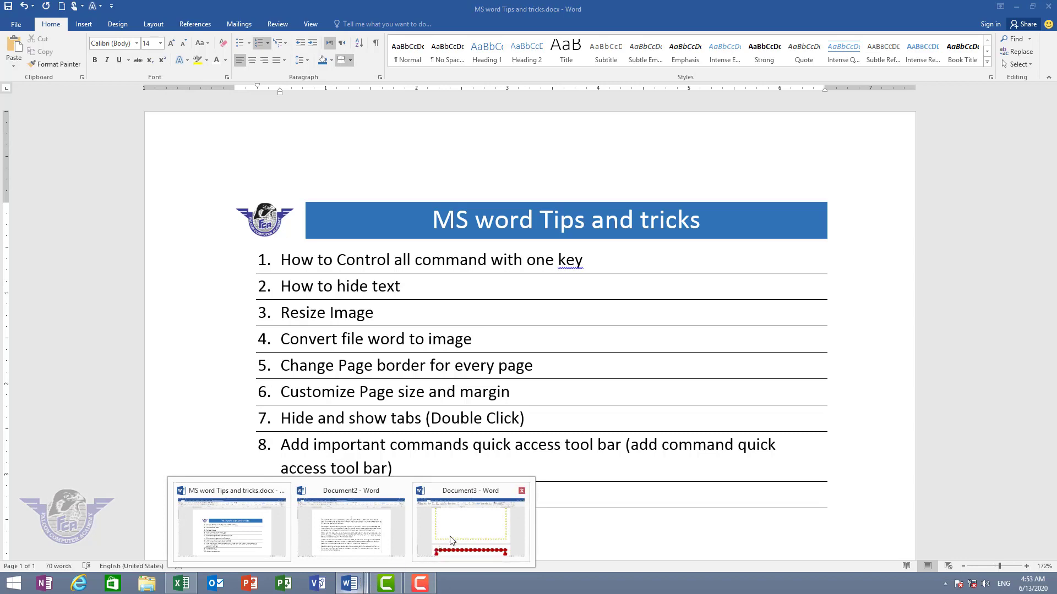
click(450, 540)
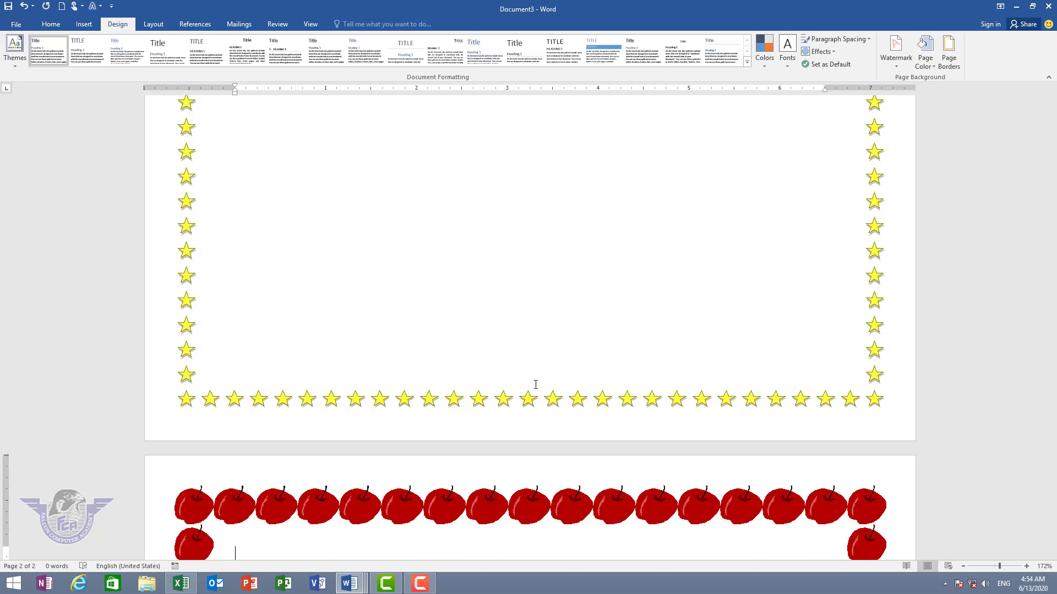
click(16, 24)
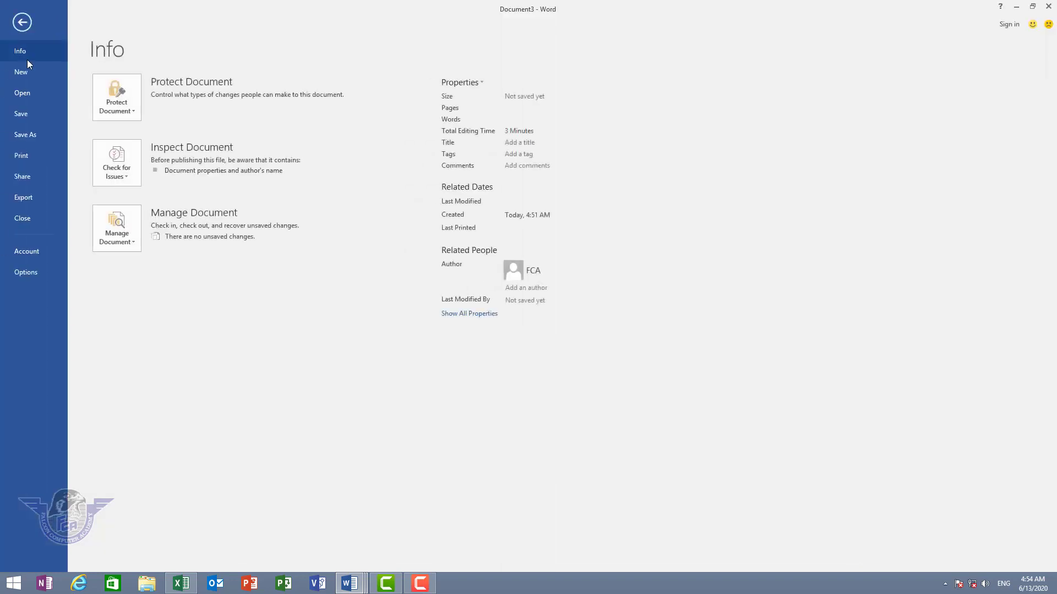
Create a new blank document and give it a custom 7 by 5 inch paper size.
click(21, 70)
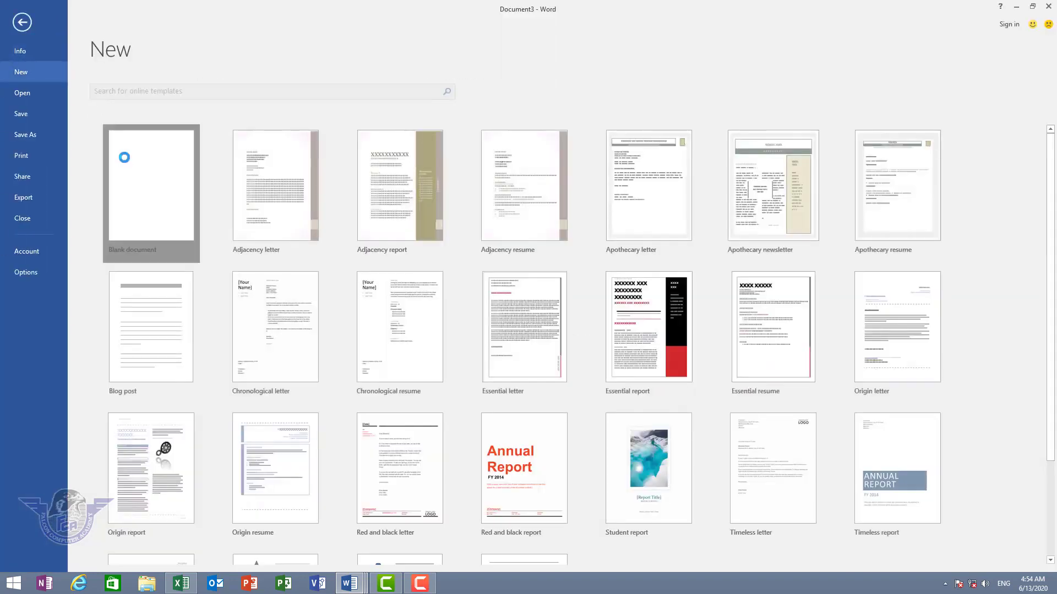
scroll(135, 80, down, 3)
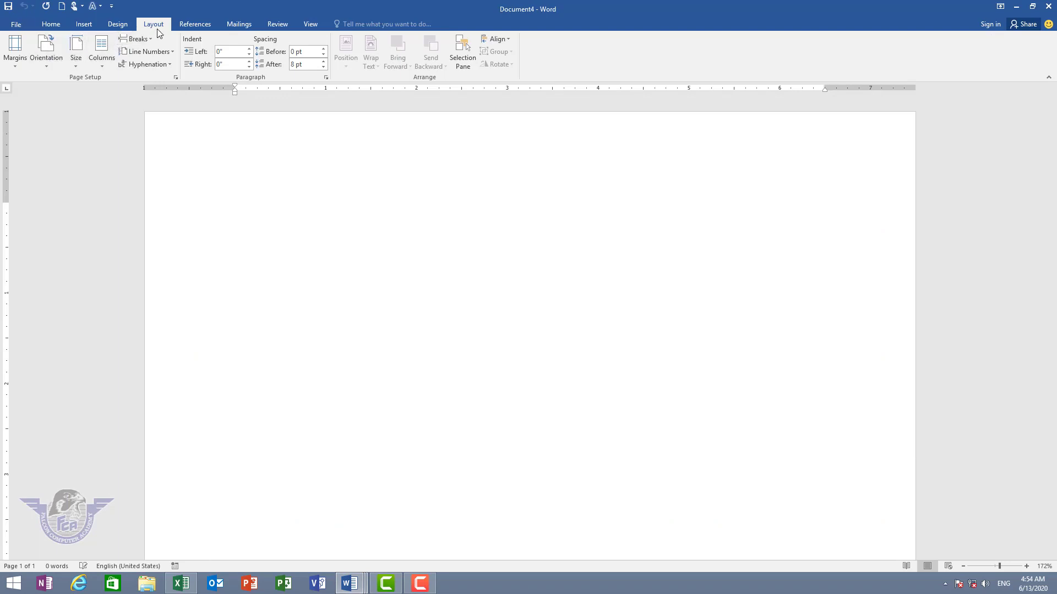
click(77, 64)
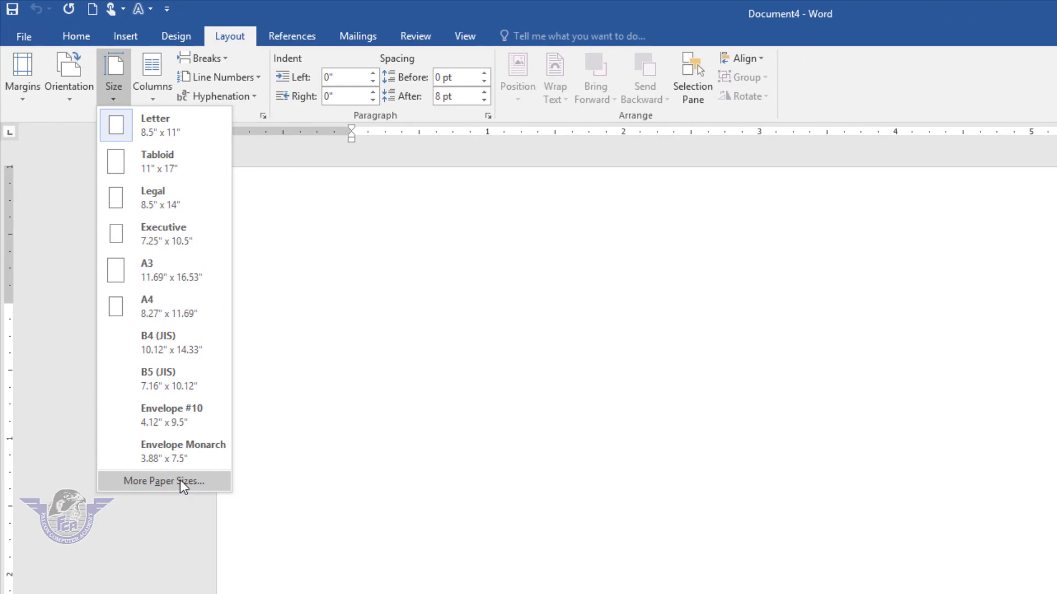
click(179, 477)
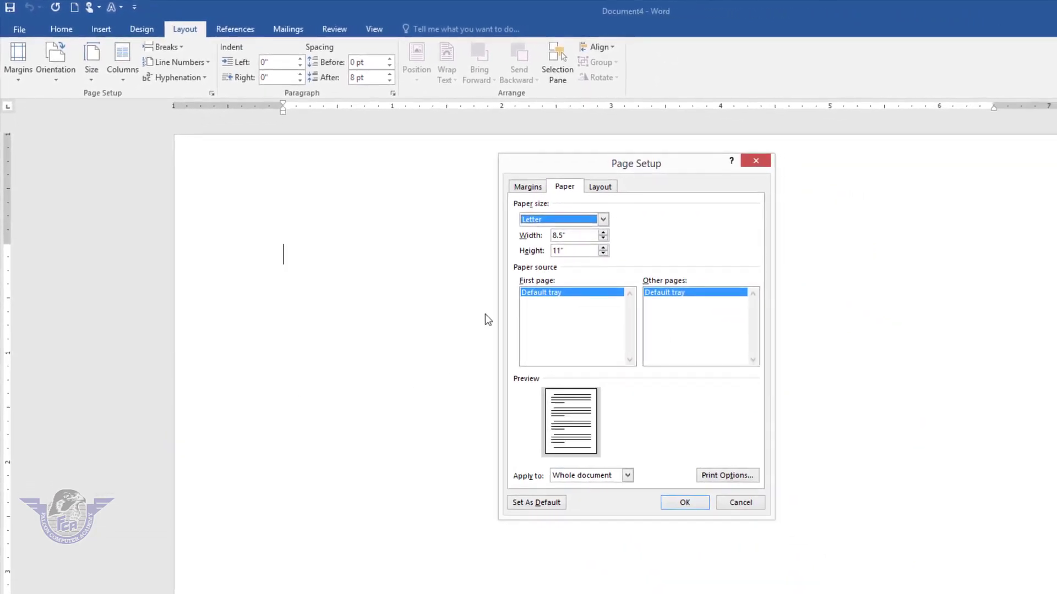
click(566, 188)
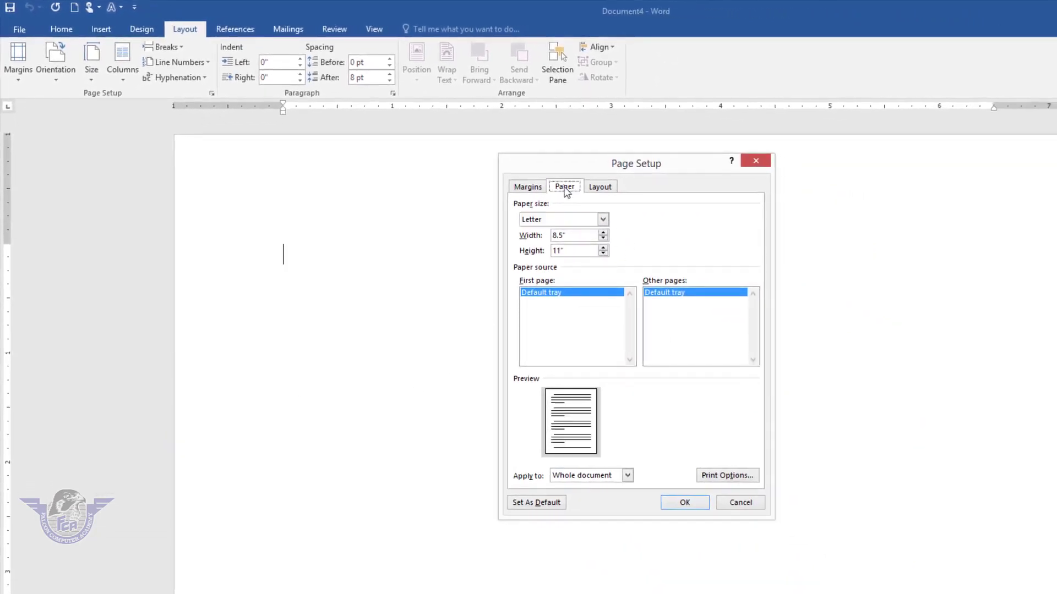
drag(567, 236, 548, 244)
text(7)
drag(571, 251, 550, 252)
text(5)
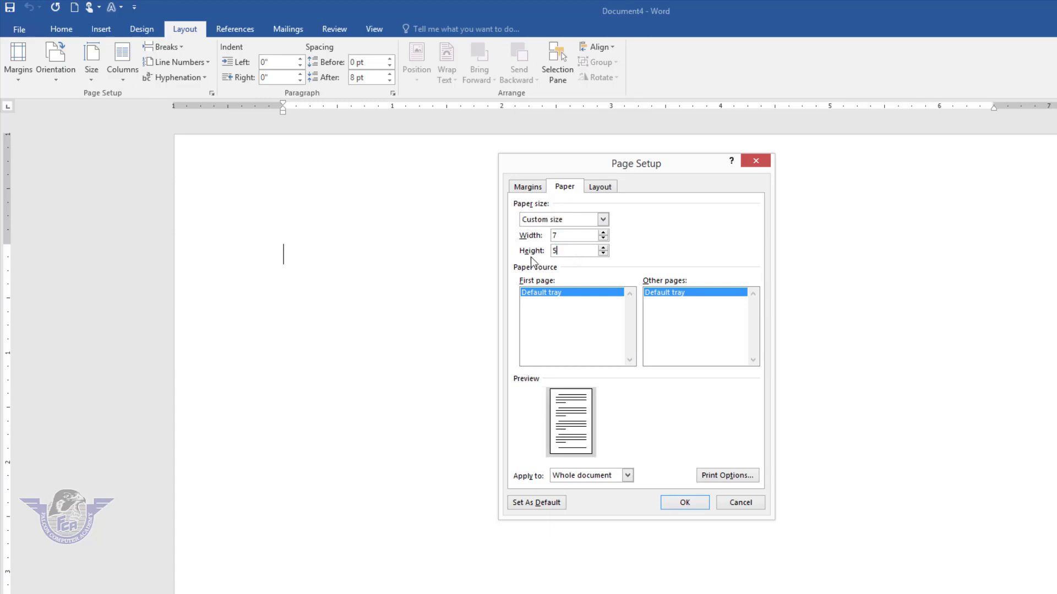
Set top, bottom, left and right margins to 0.5 inch, then switch to the Tips and tricks document.
click(537, 190)
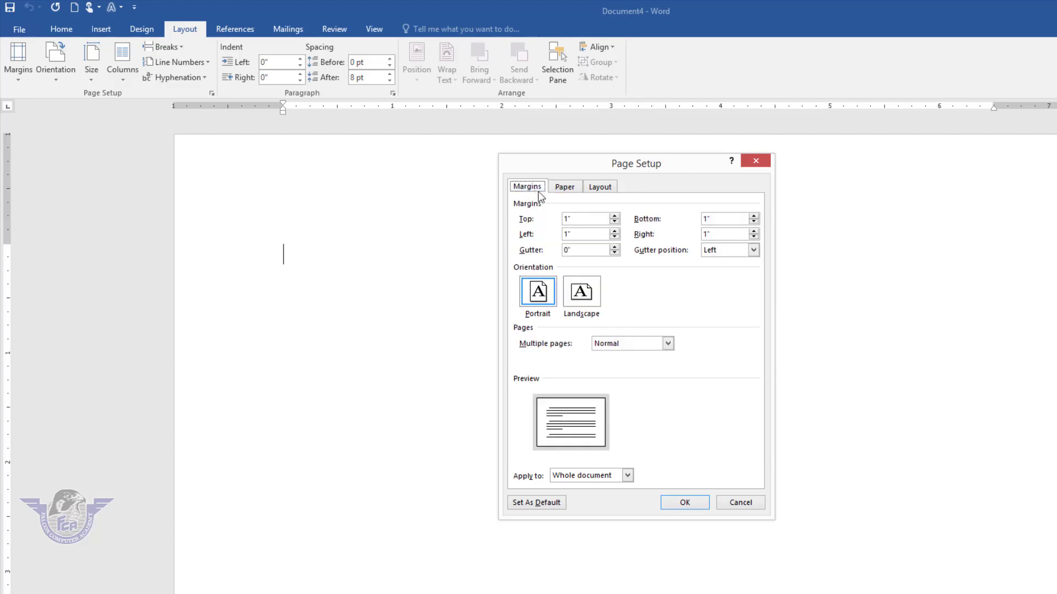
click(583, 220)
drag(584, 219, 533, 219)
text(.5)
key(Tab)
text(.5)
key(Tab)
text(.5)
key(Tab)
text(.5)
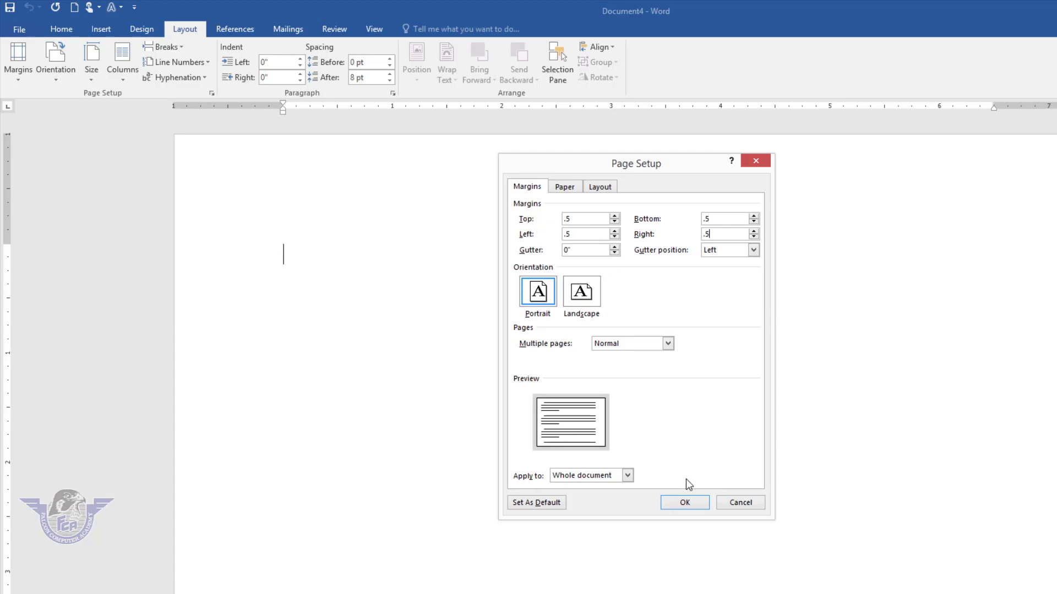
click(684, 502)
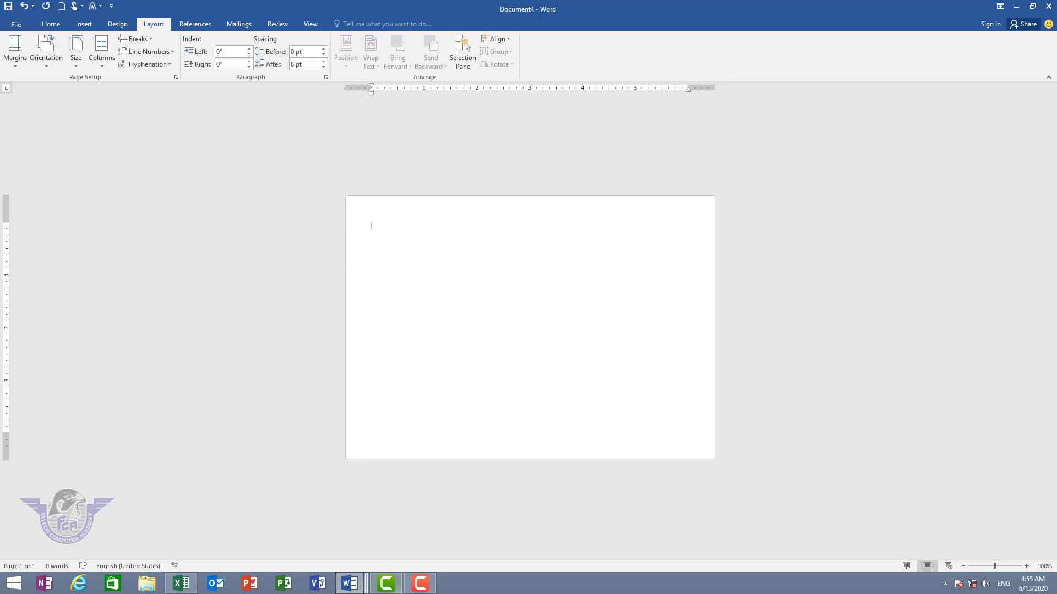
mouse_move(349, 584)
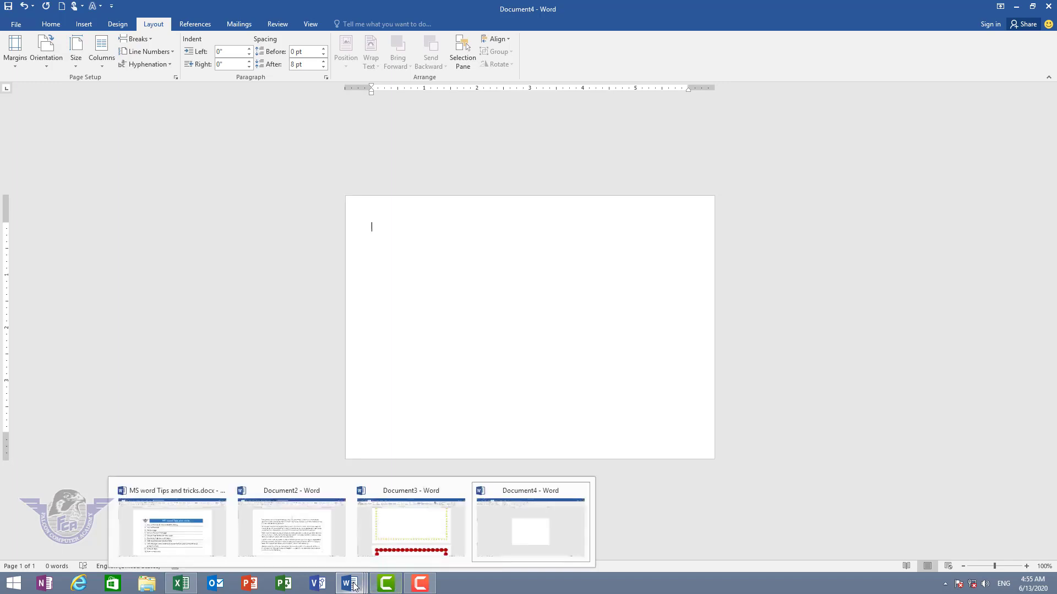
click(181, 523)
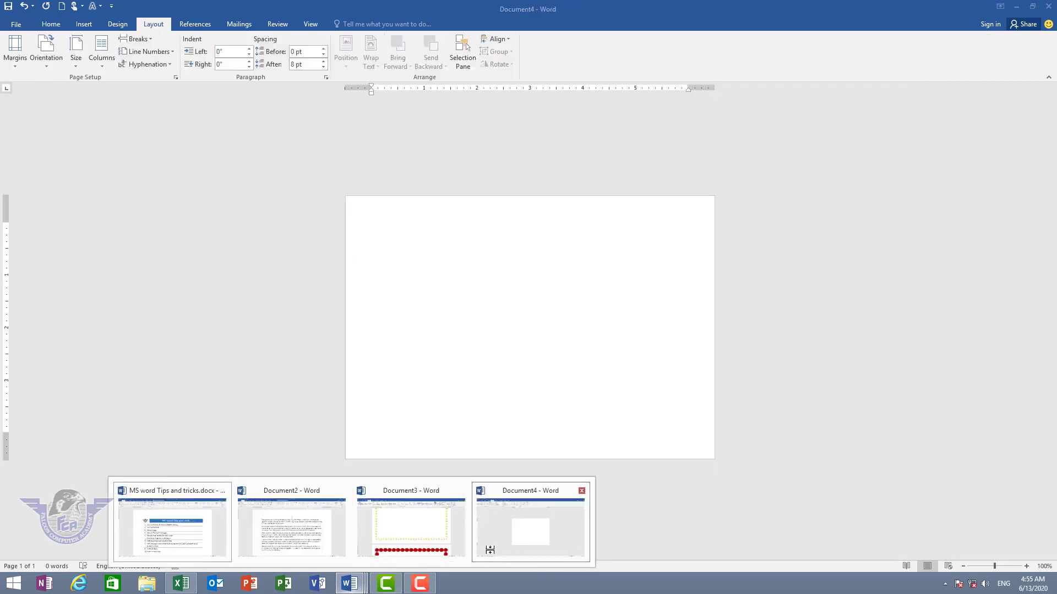
In Document4, auto-hide the ribbon, then restore Show Tabs and Commands.
click(517, 545)
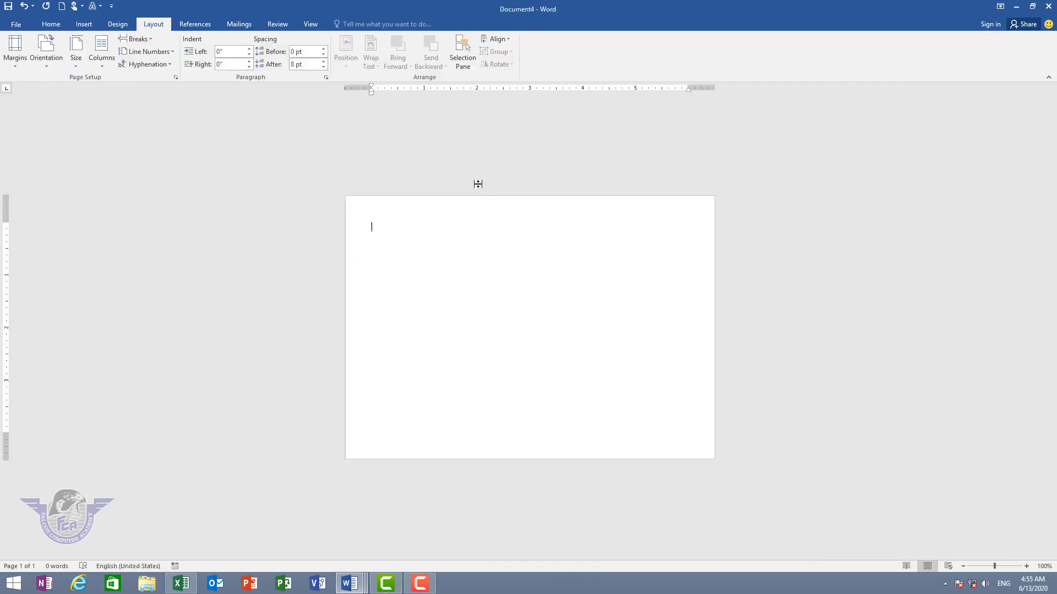
click(1000, 6)
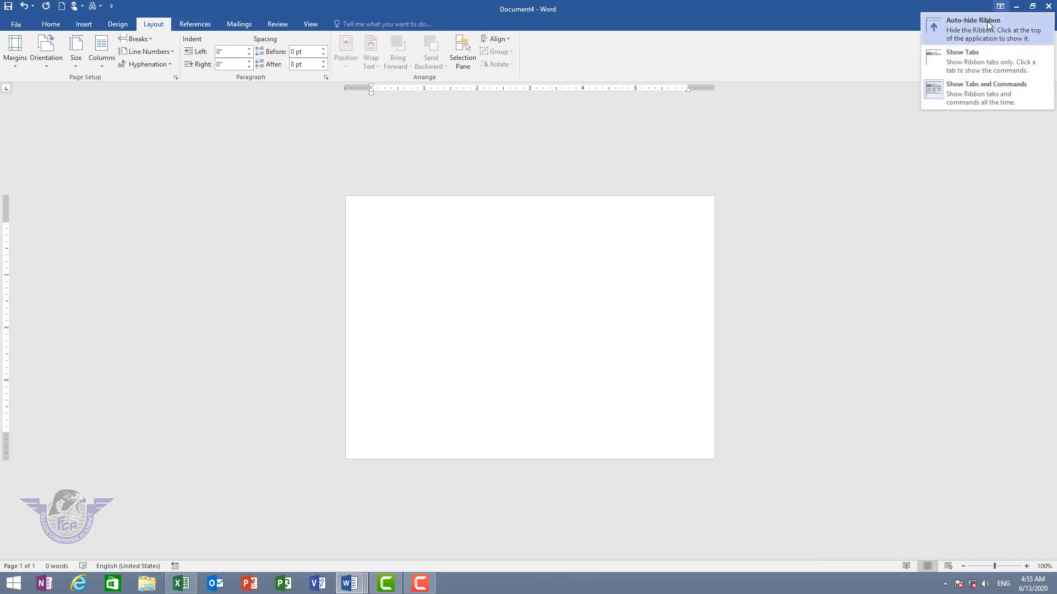
click(985, 22)
click(1031, 10)
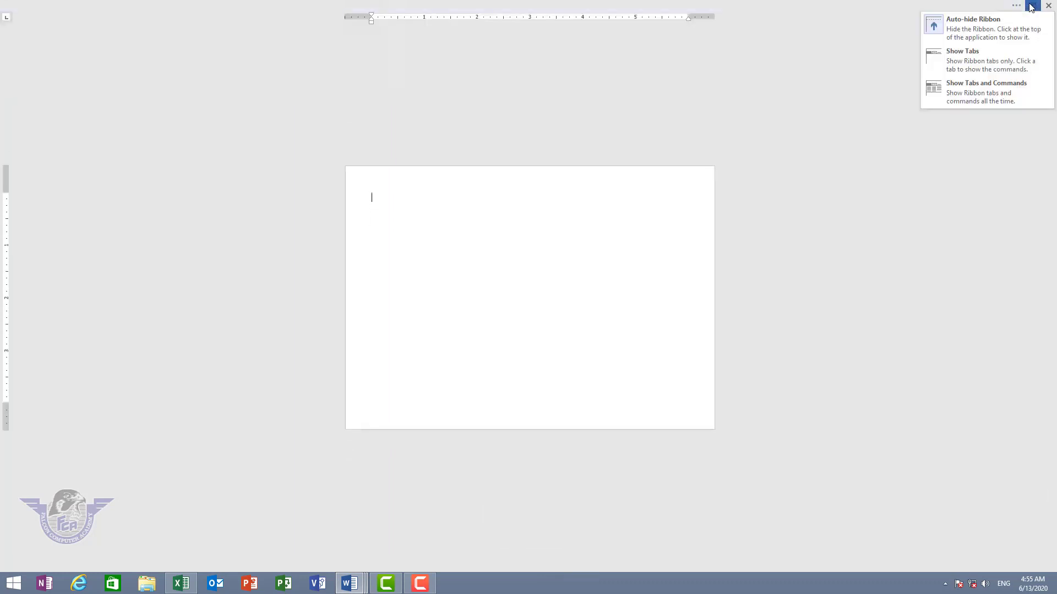
click(988, 87)
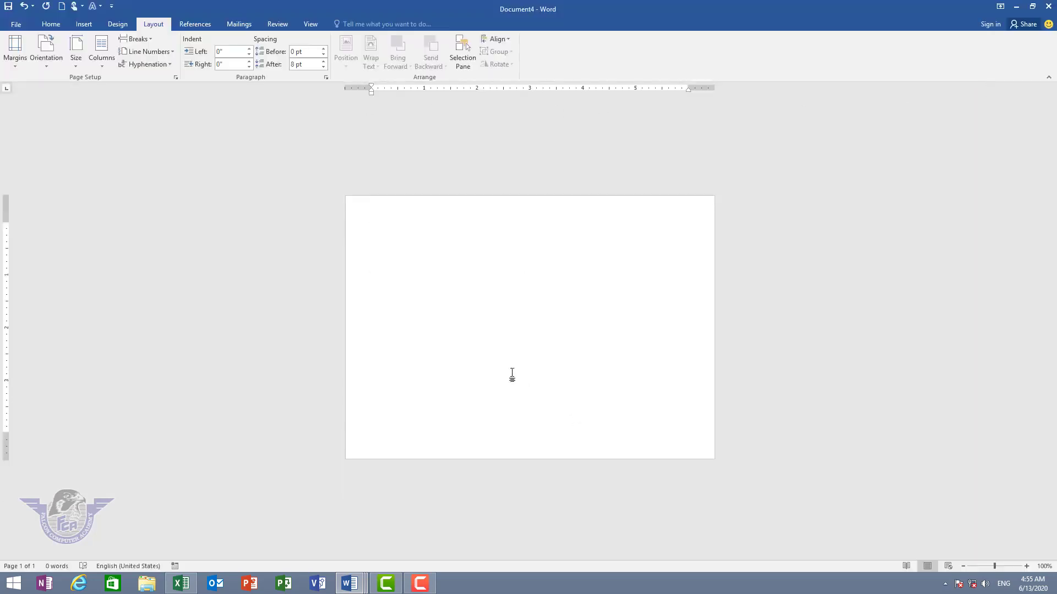
Collapse and re-pin the ribbon by double-clicking tabs, peeking at the Design commands.
double_click(156, 27)
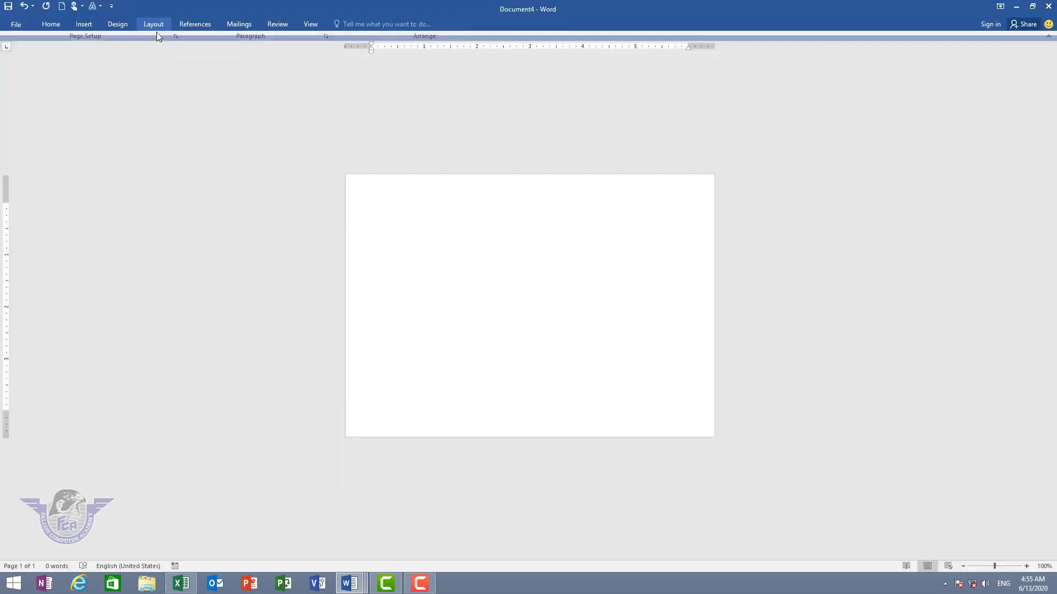
click(119, 27)
double_click(251, 44)
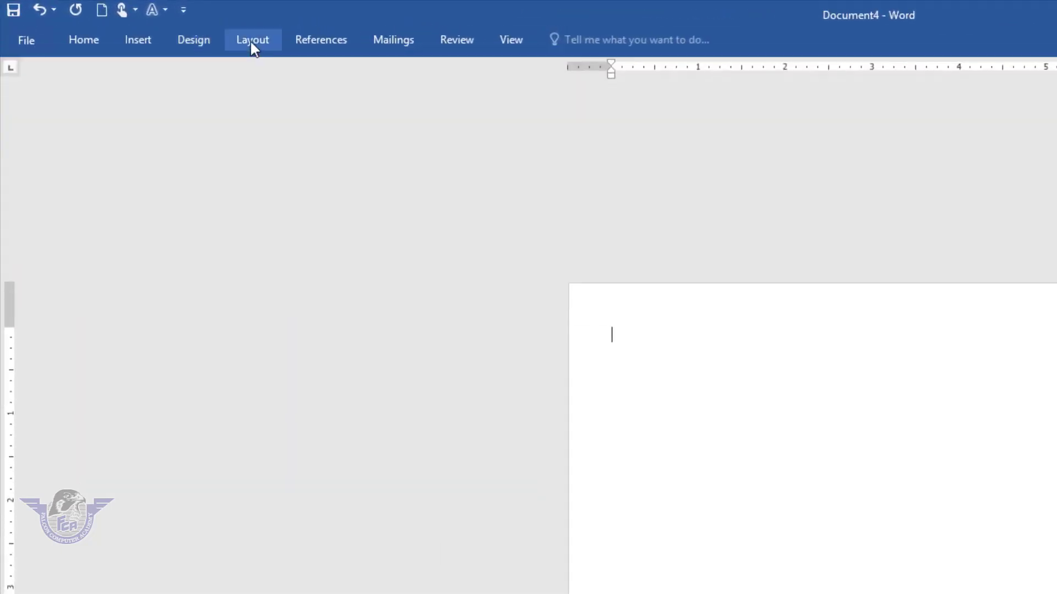
double_click(251, 44)
double_click(245, 43)
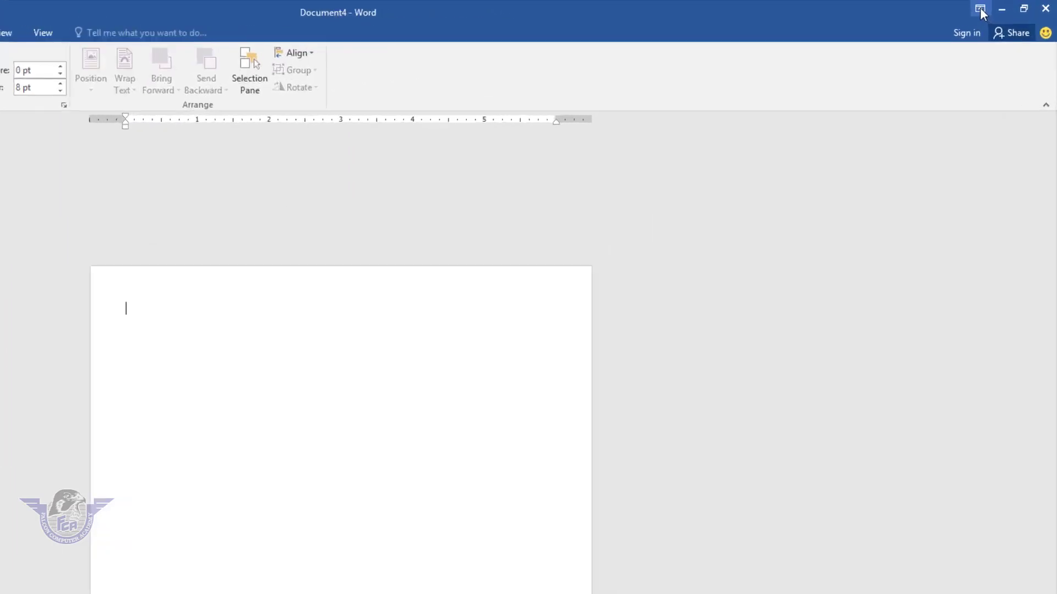
Auto-hide and restore the ribbon again, then switch to Show Tabs and peek at Mailings.
click(980, 9)
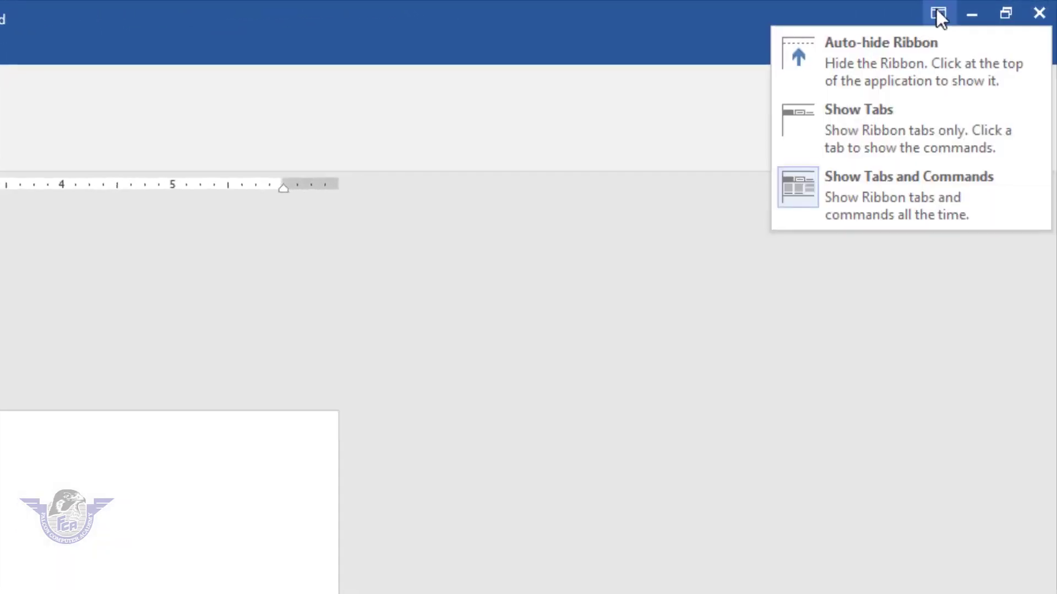
click(897, 61)
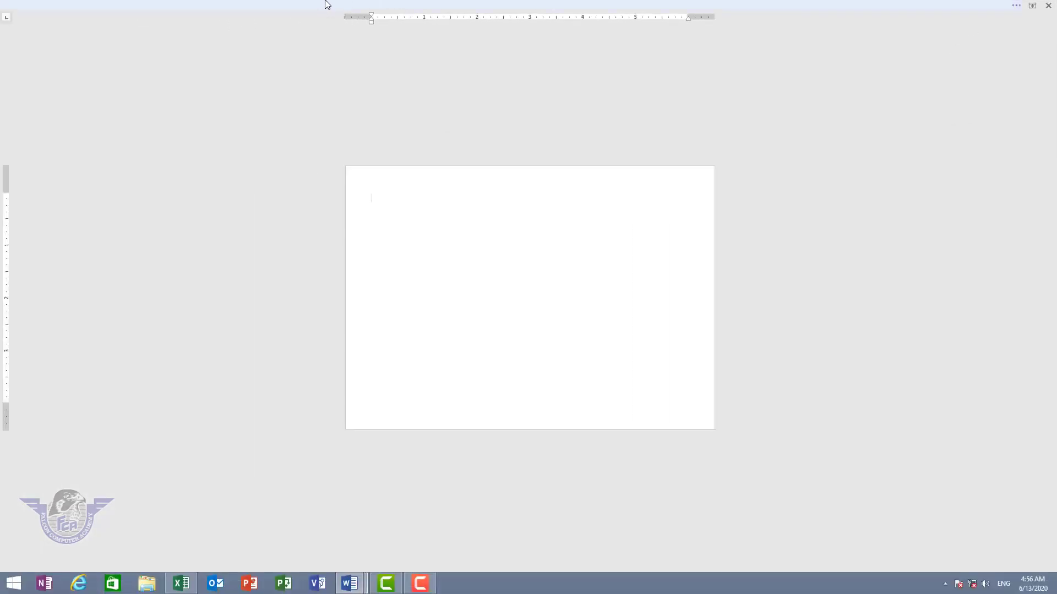
click(1032, 6)
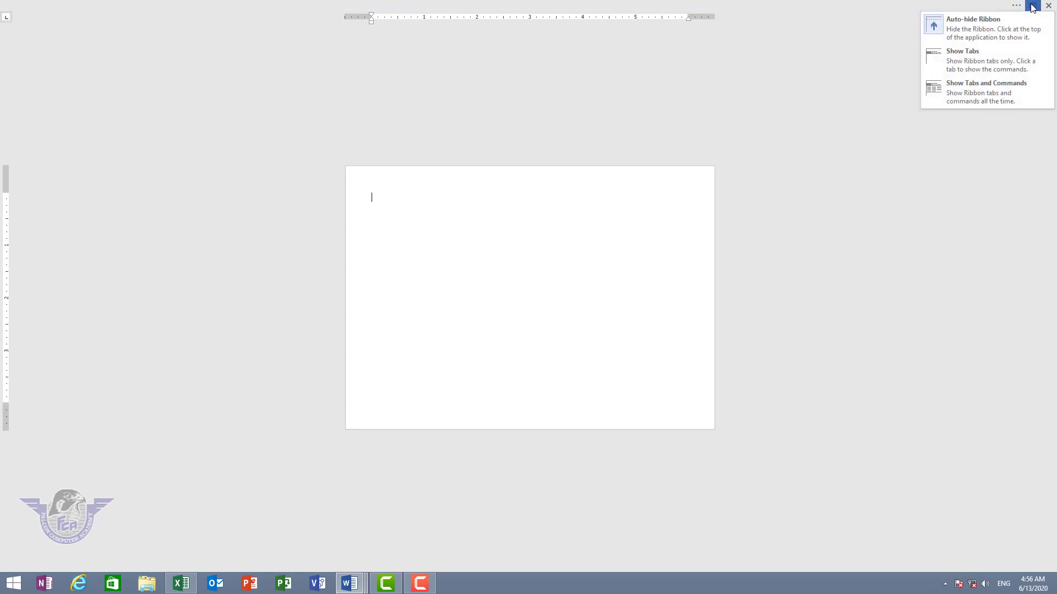
click(987, 93)
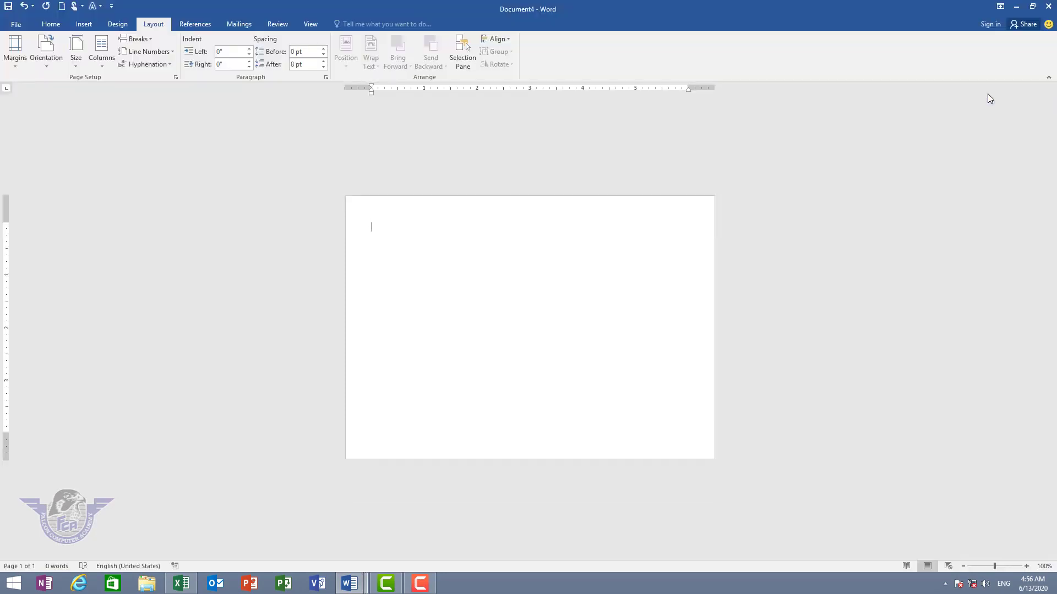
click(1000, 5)
click(970, 59)
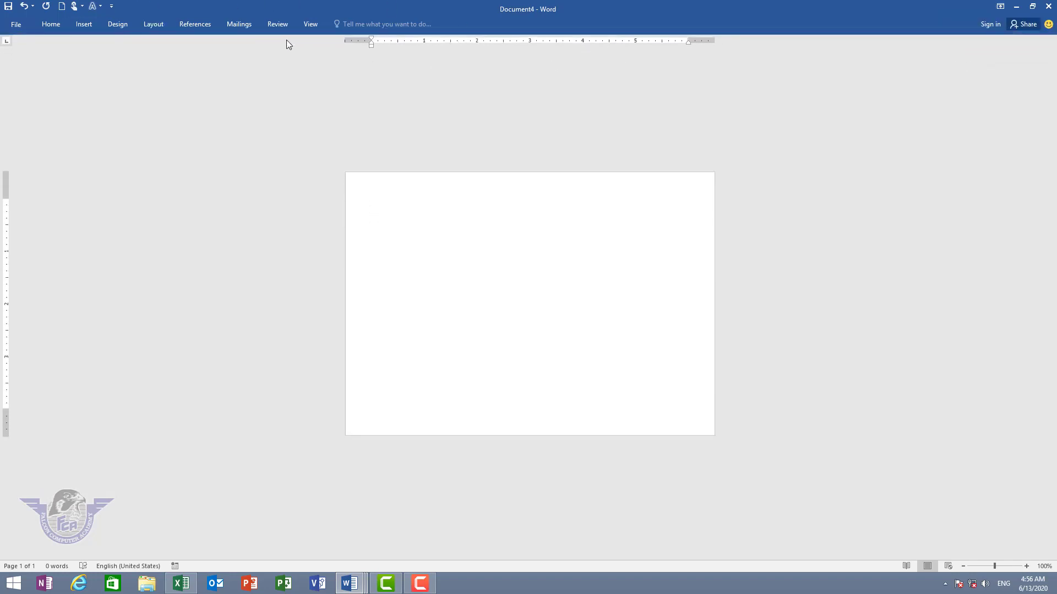
click(240, 24)
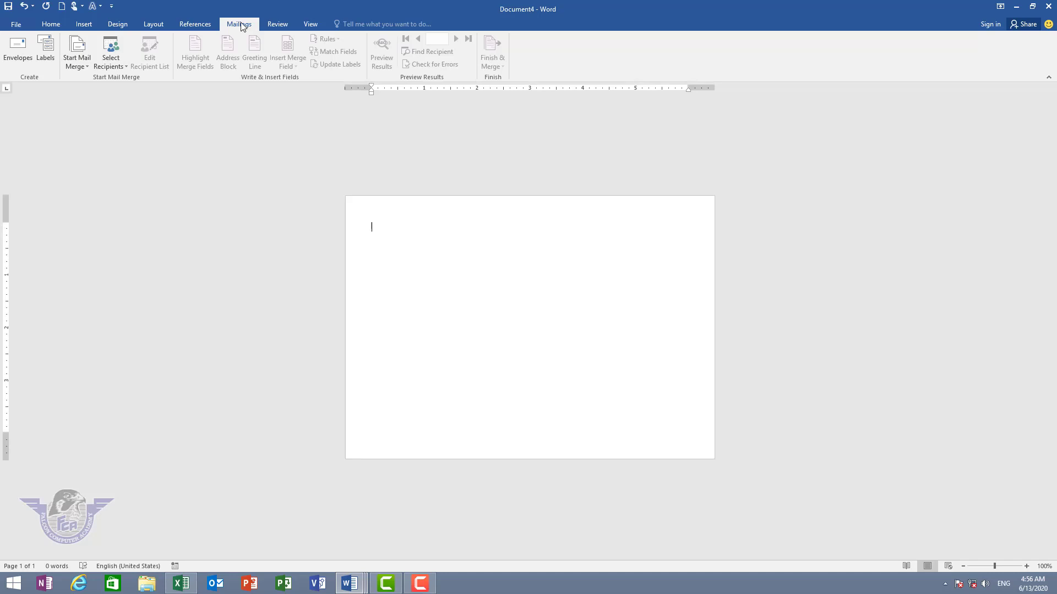
mouse_move(349, 583)
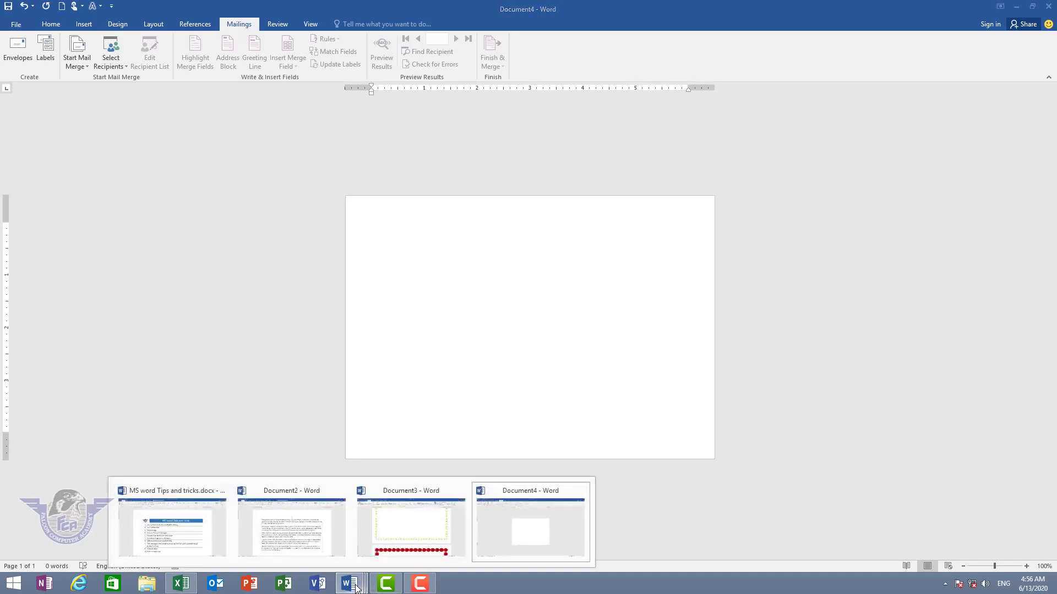
Switch to the Tips and tricks document and show its Design tab options.
click(170, 528)
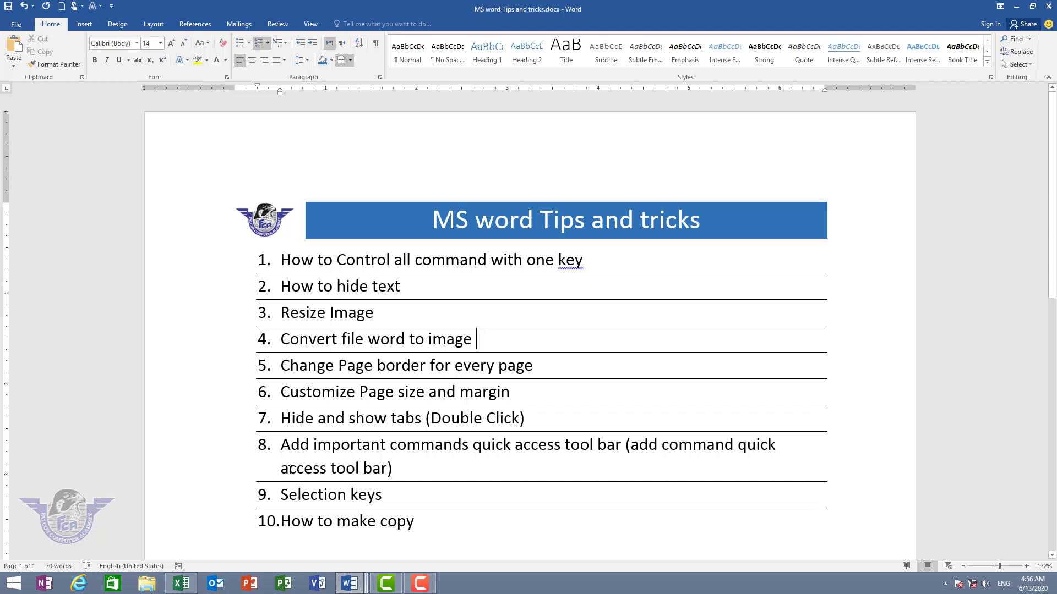
click(151, 25)
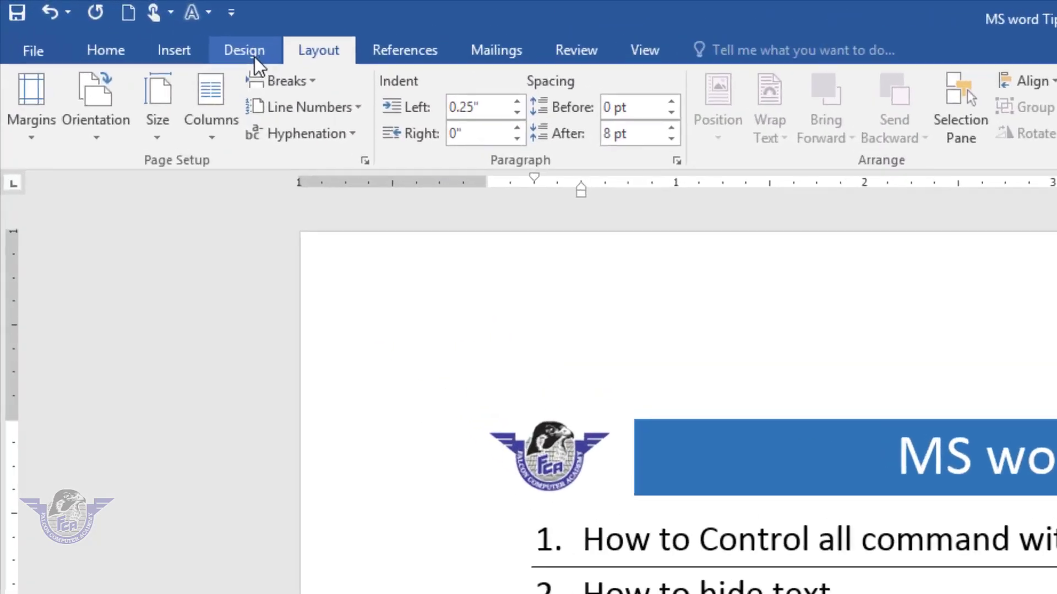
click(137, 29)
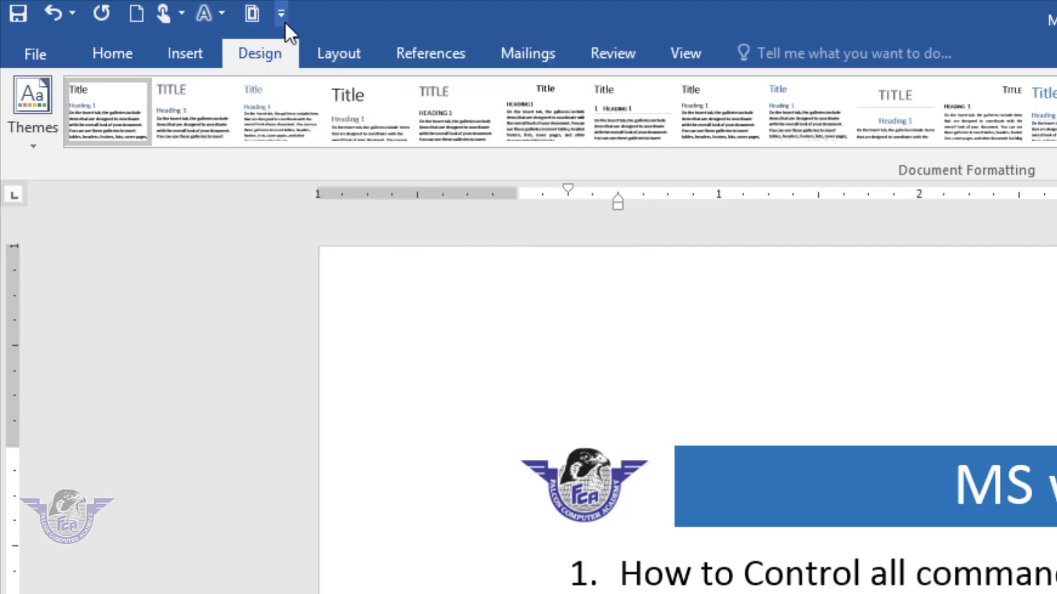
Add the References tab's Table of Contents command to the Quick Access Toolbar.
click(431, 52)
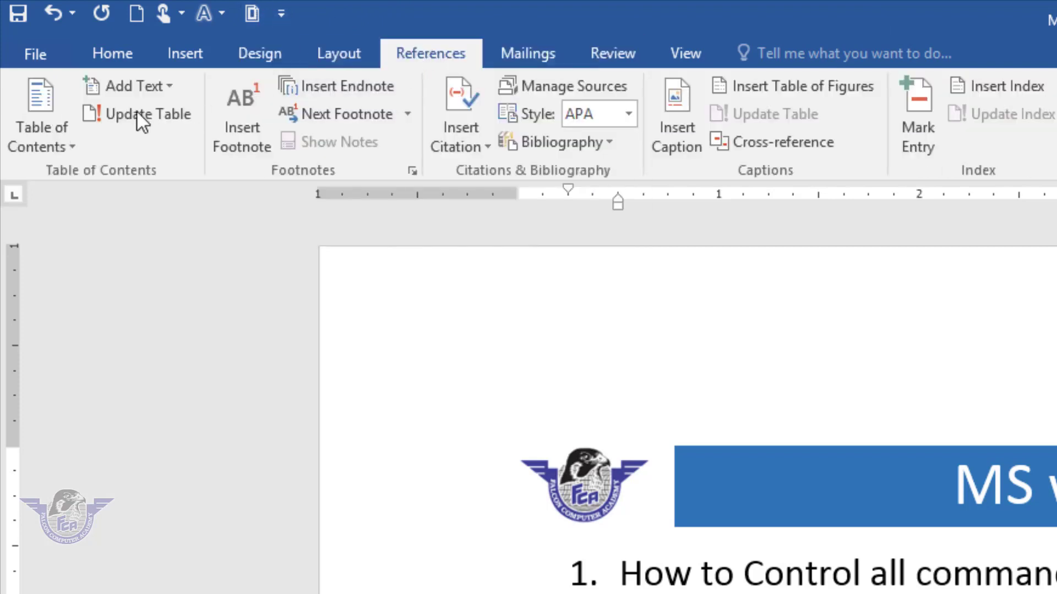
right_click(35, 106)
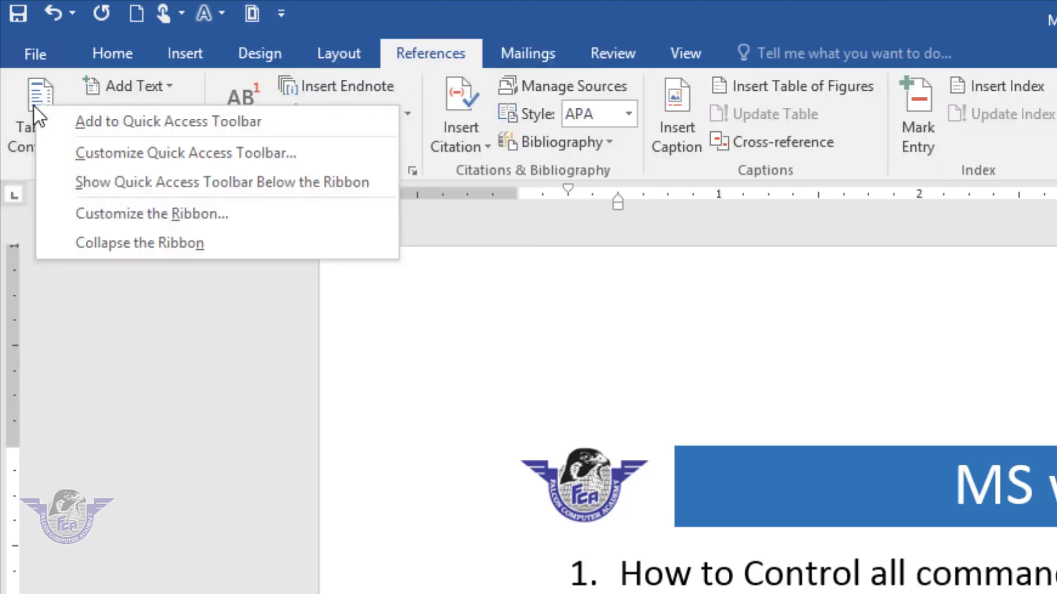
click(93, 130)
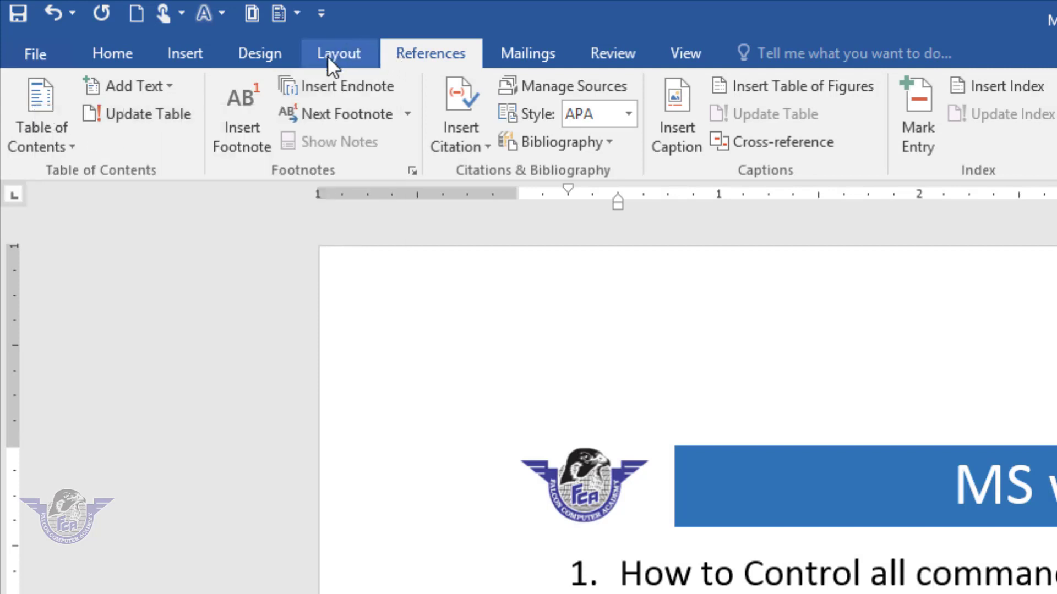
Add the Insert tab's Pictures command to the Quick Access Toolbar.
click(187, 54)
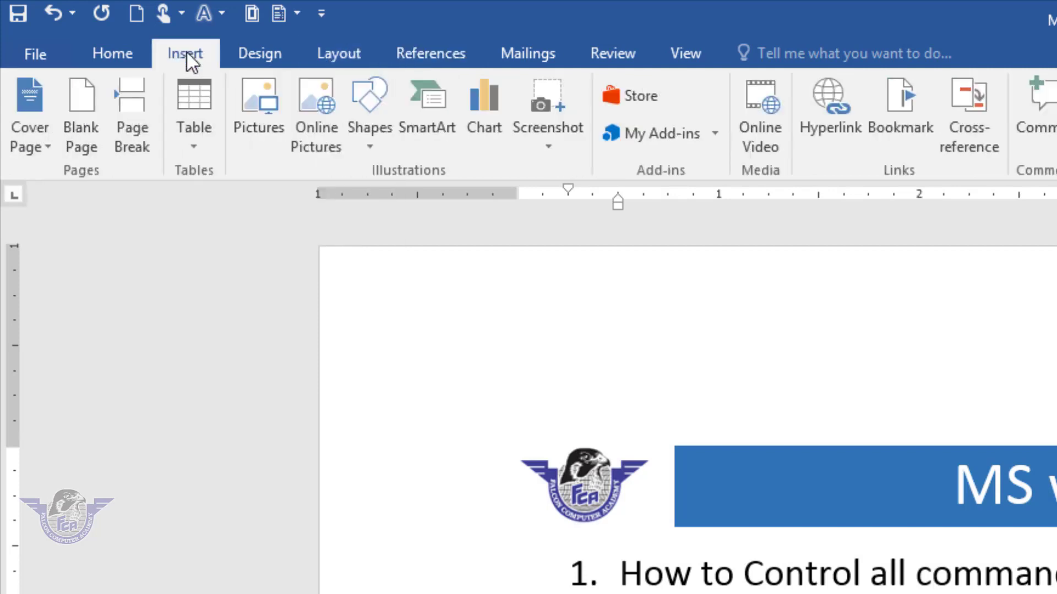
right_click(253, 111)
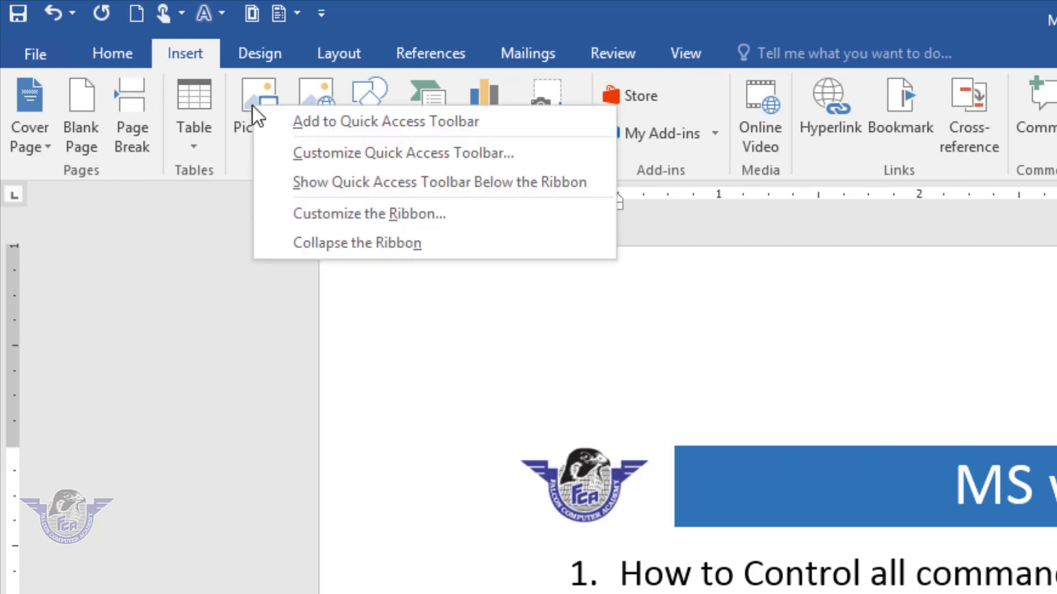
click(329, 130)
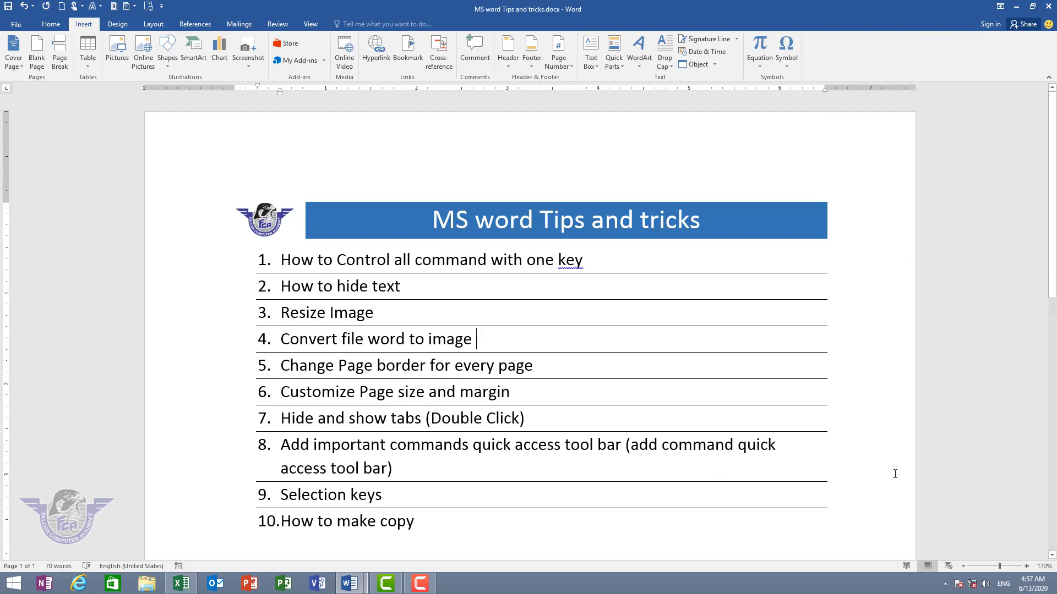
mouse_move(349, 584)
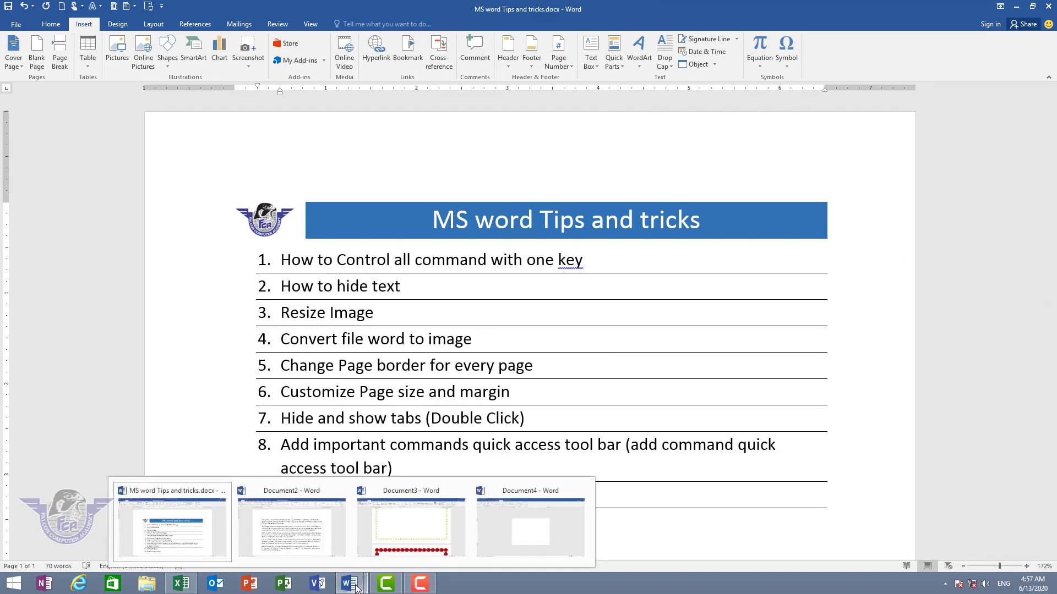
In Document2, delete the text box and generate sample text with =rand().
click(309, 529)
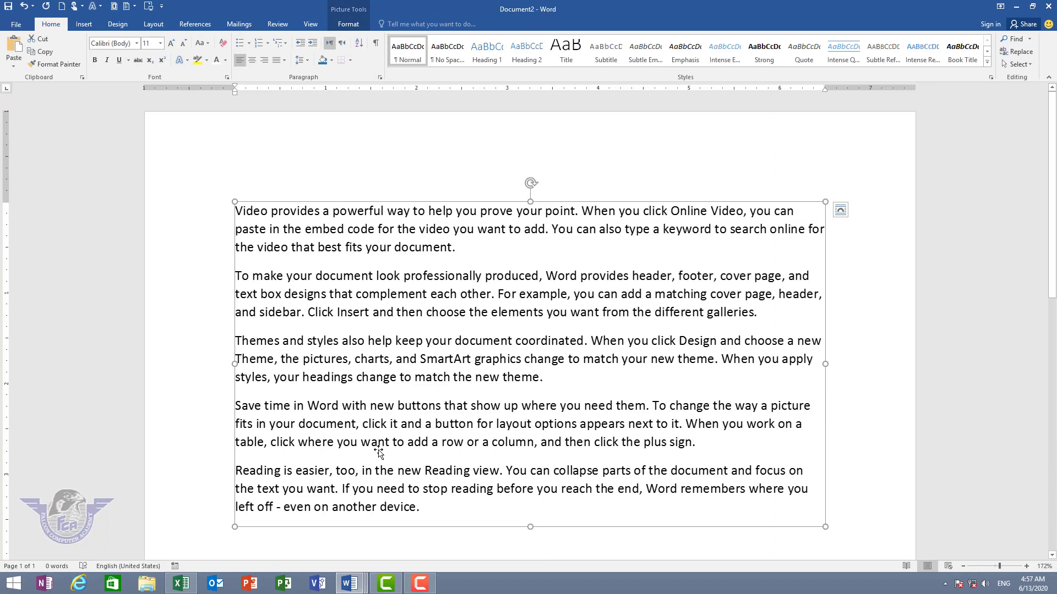
key(Delete)
text(=rand)
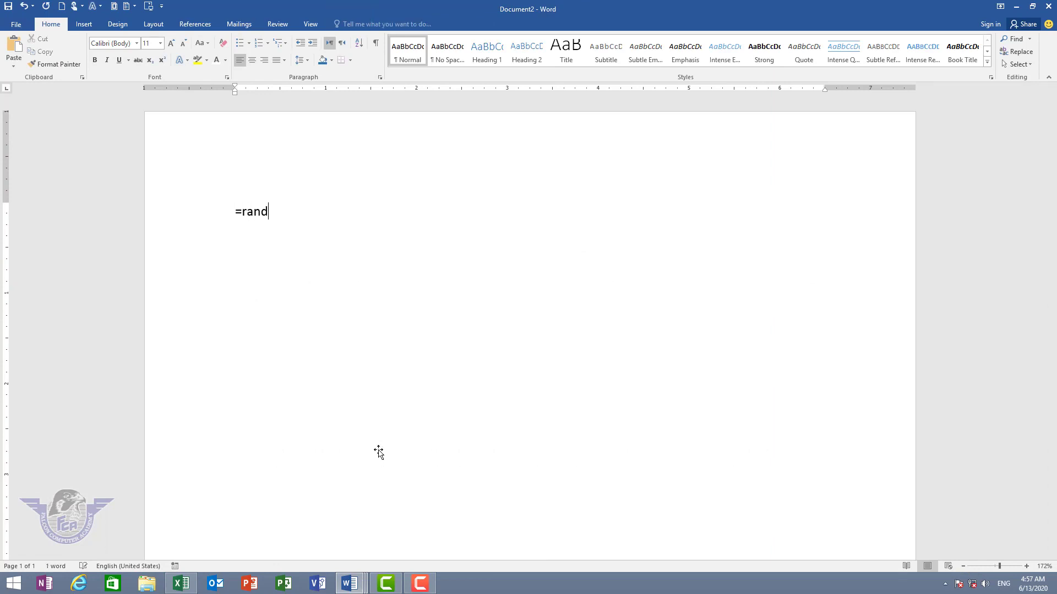
text(())
key(Return)
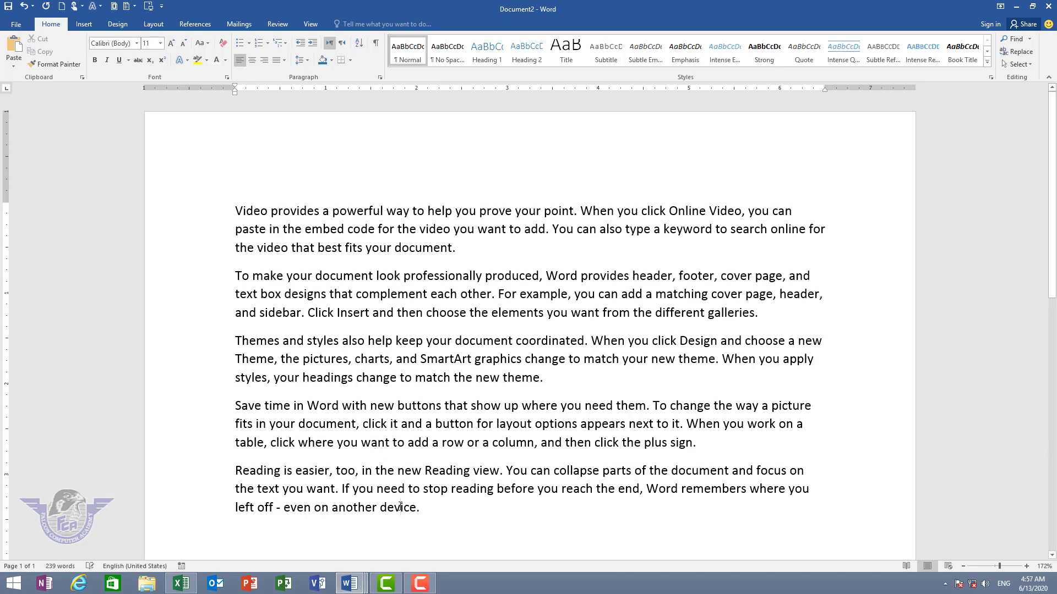
Select the last paragraph, then the word 'device', ending with the last paragraph selected.
triple_click(400, 506)
click(400, 507)
double_click(401, 507)
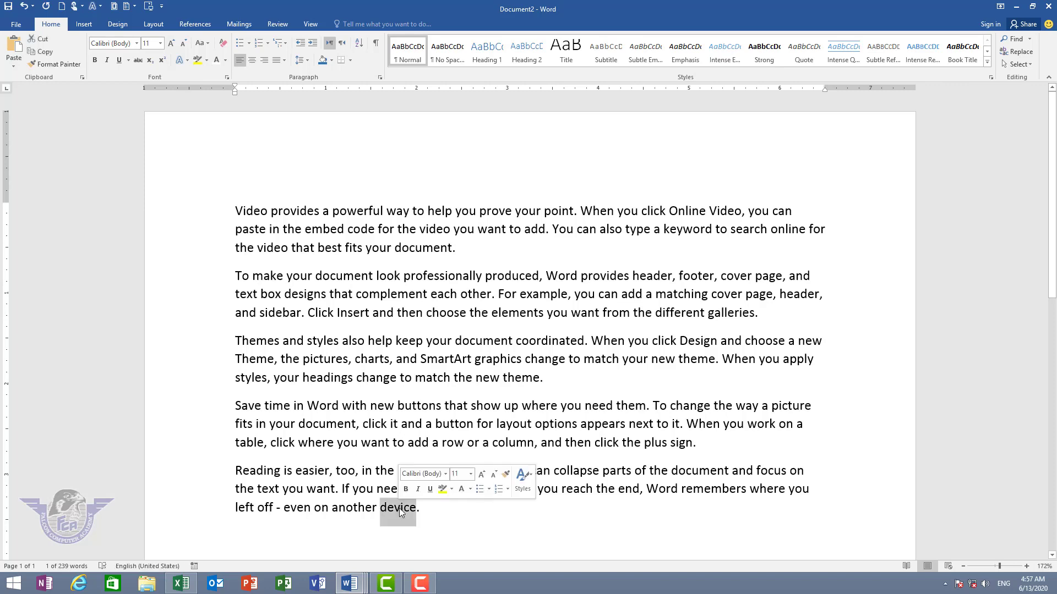
click(400, 508)
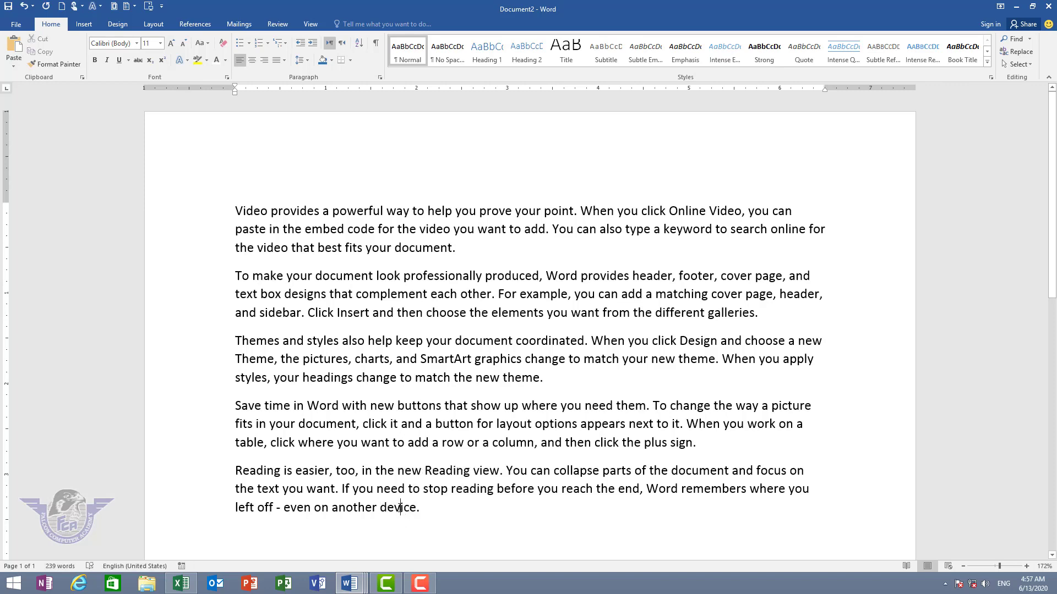
triple_click(400, 507)
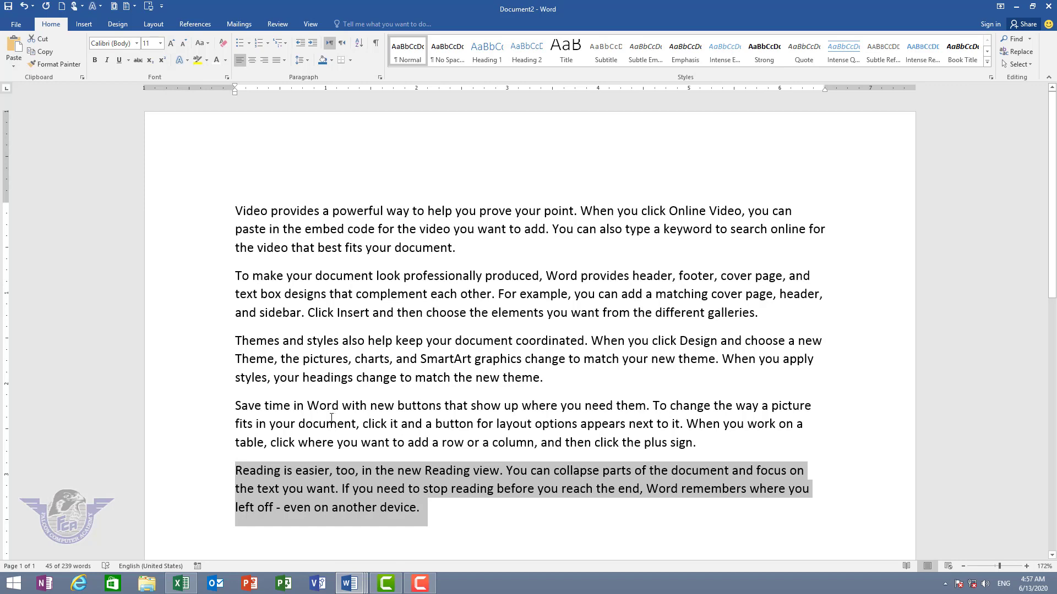
shift+click(332, 417)
shift+click(350, 350)
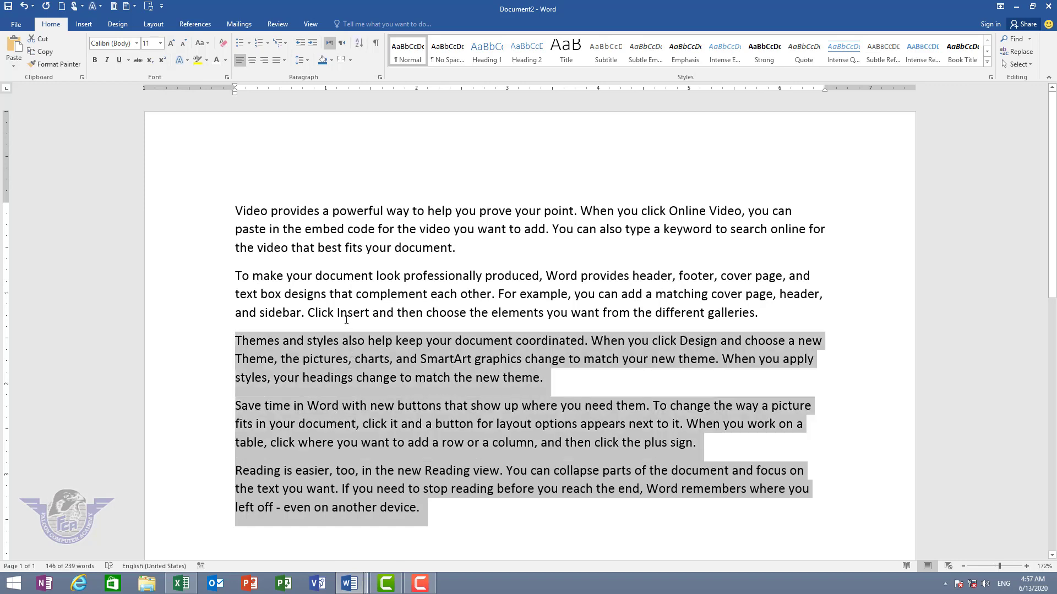
ctrl+double_click(345, 296)
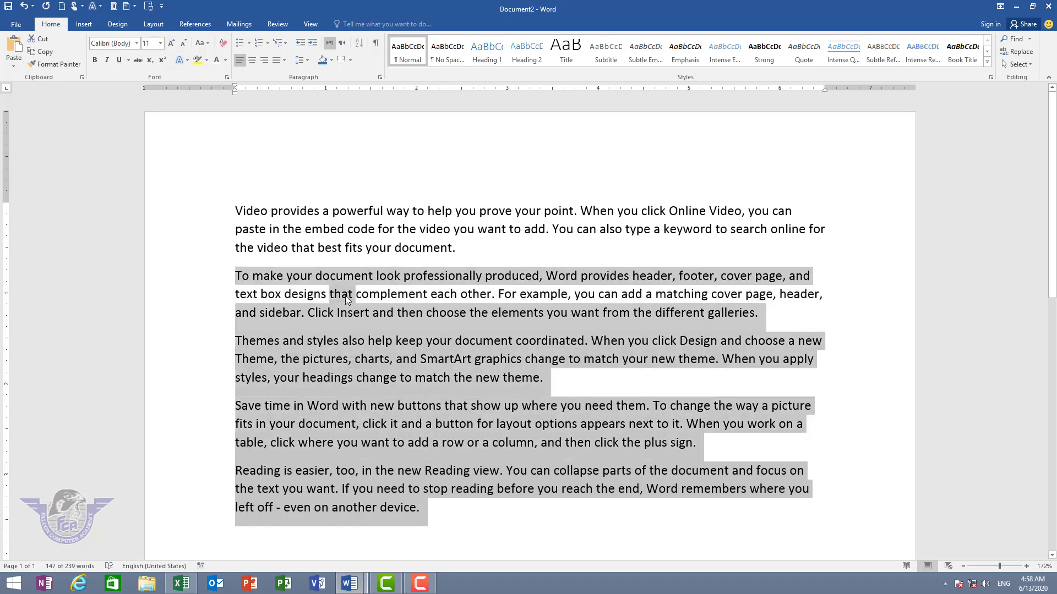
ctrl+click(345, 296)
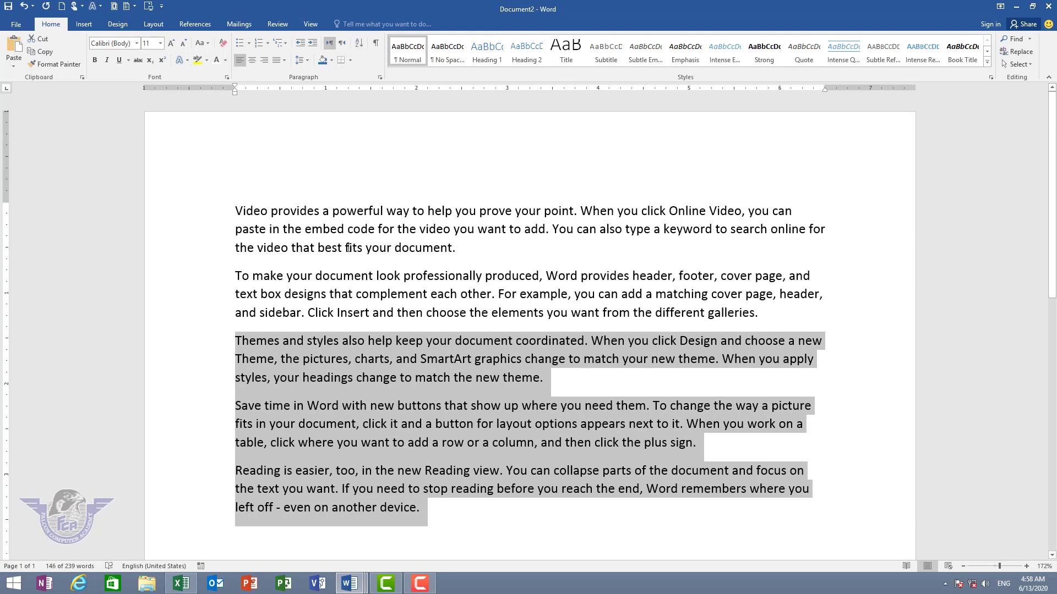
ctrl+triple_click(346, 243)
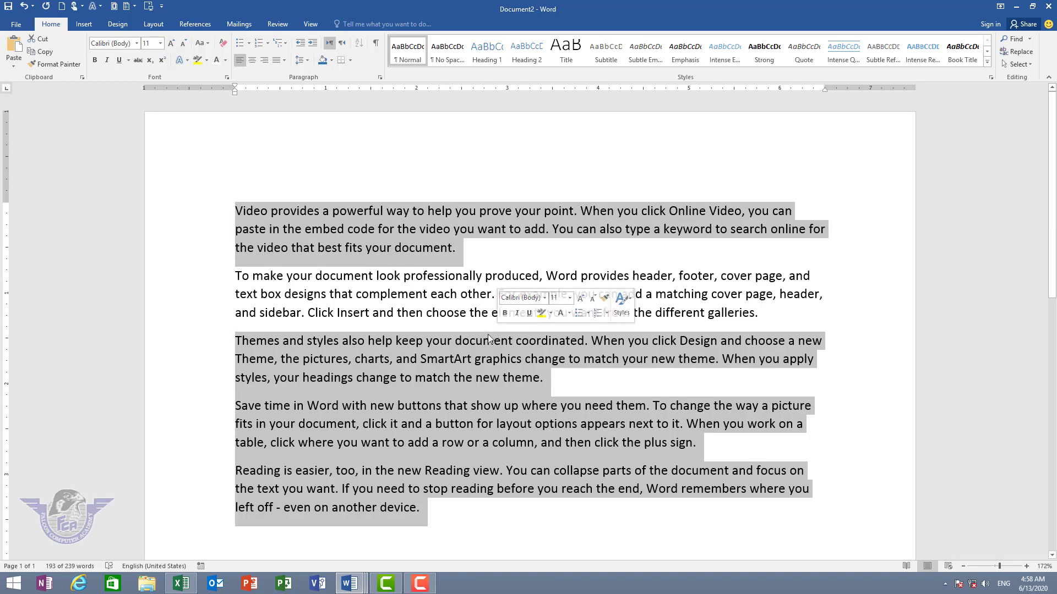
click(434, 520)
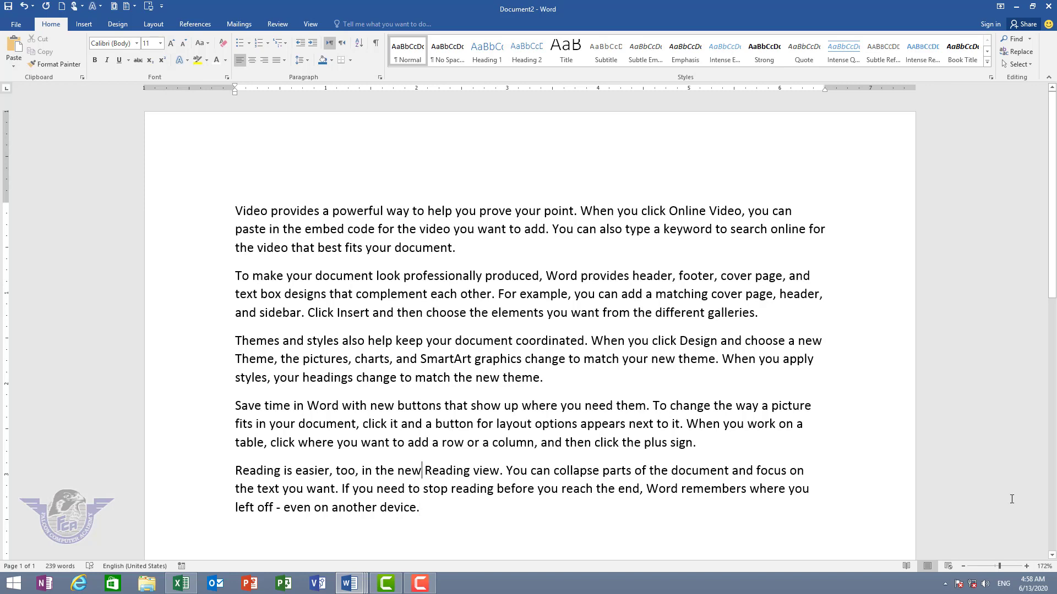
Move three lines down, turn on F8 extend mode and grow the selection upward line by line.
key(Down)
key(Down)
key(Down)
key(F8)
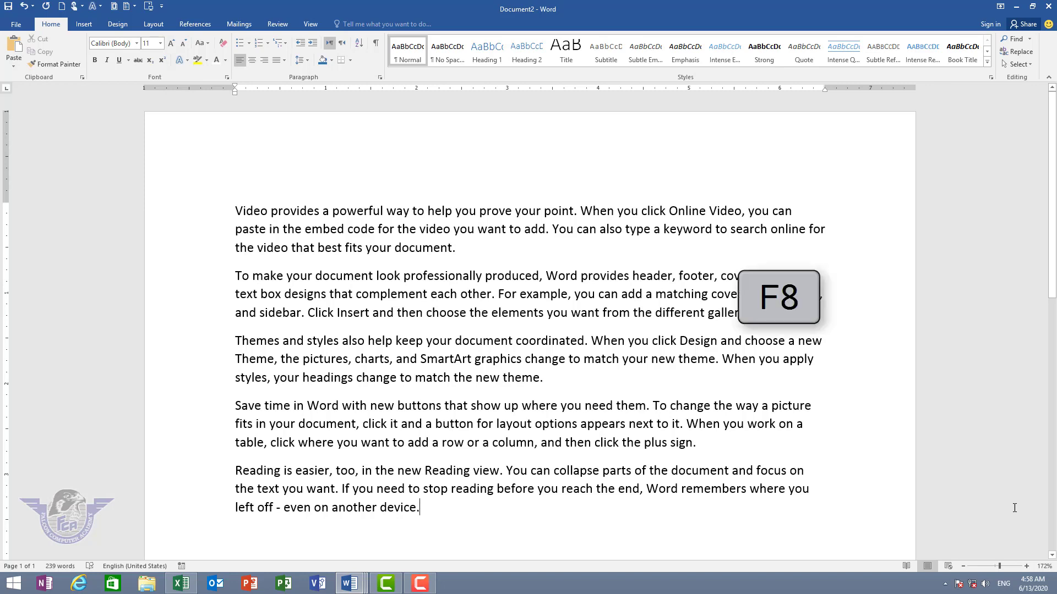
key(Up)
key(Up)
key(Up)
key(Up)
key(Up)
key(Up)
key(Up)
key(Up)
key(Up)
key(Up)
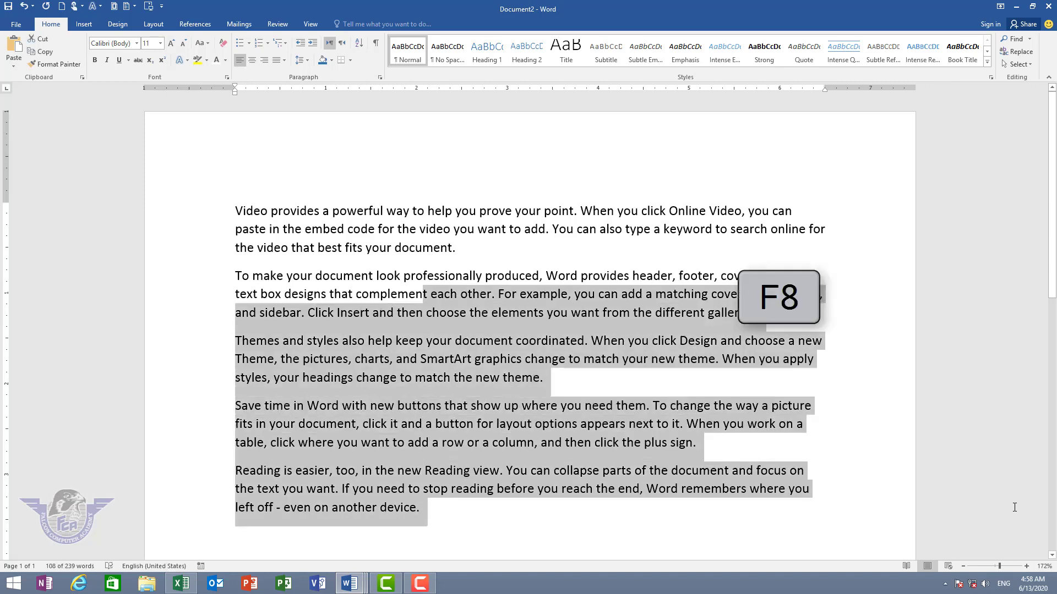
key(Up)
key(Up)
key(Up)
key(Up)
key(Up)
key(Up)
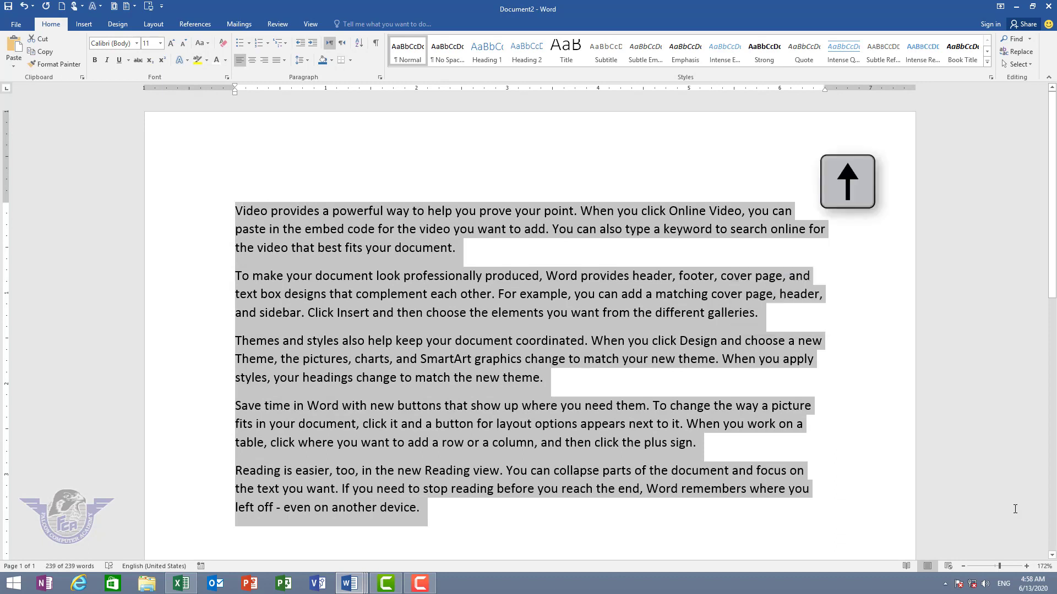
Show the Home and Insert KeyTips, dismiss them, then shrink the selection to the last two paragraphs.
key(alt)
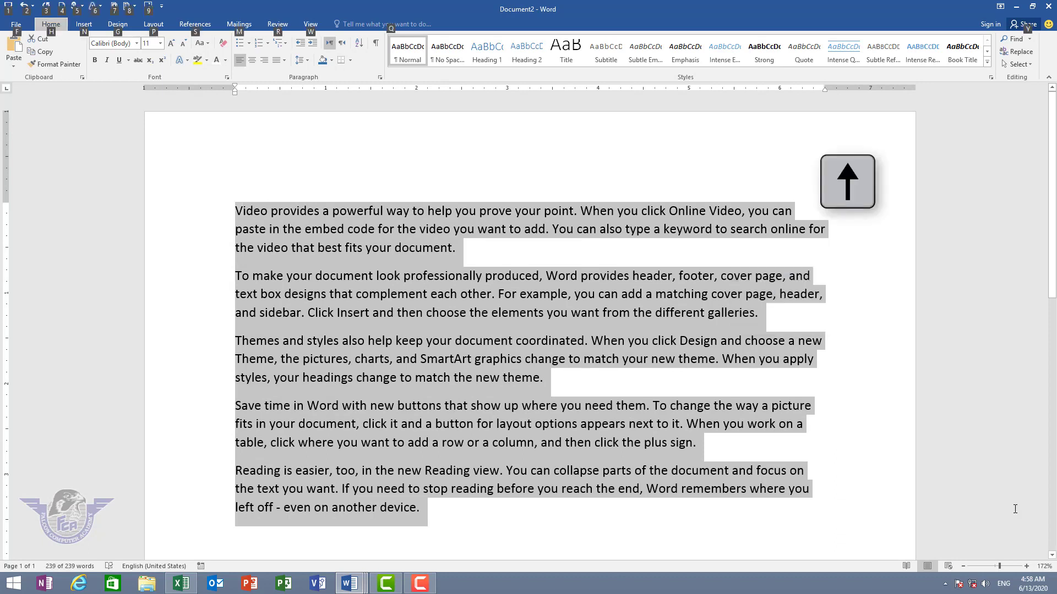
key(h)
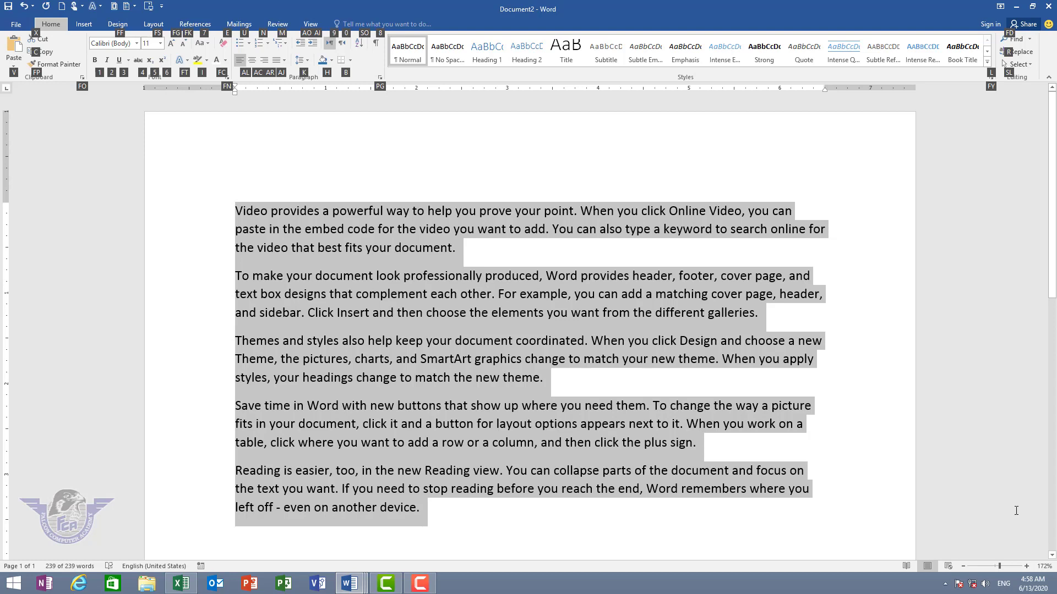
key(Escape)
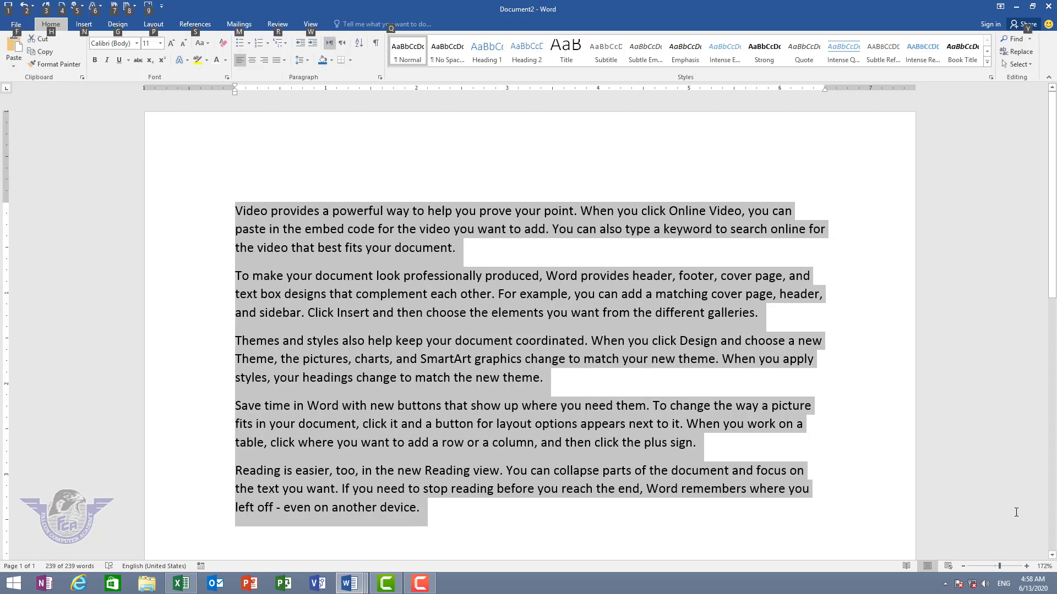
key(n)
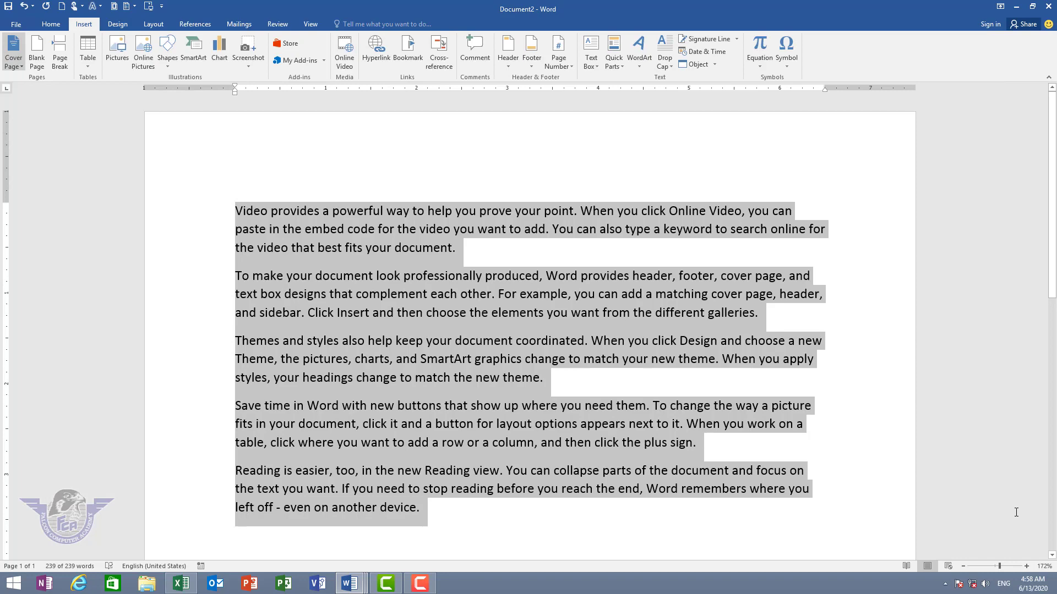
key(Escape)
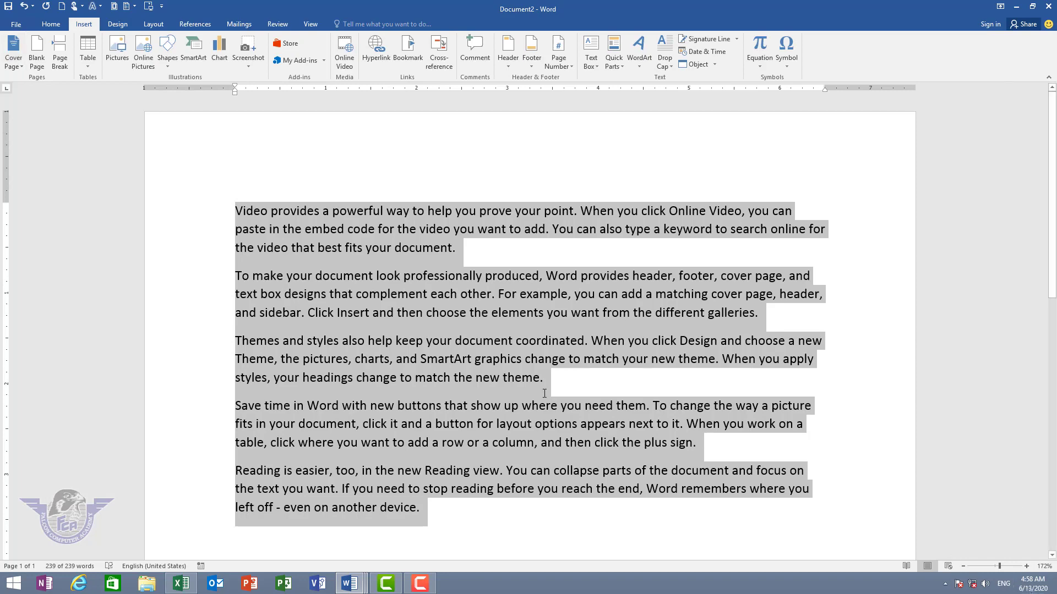
key(ctrl+shift+Down)
key(ctrl+shift+Down)
key(ctrl+shift+Down)
Bring the empty Document4 window forward from the Word taskbar previews.
click(350, 578)
click(186, 540)
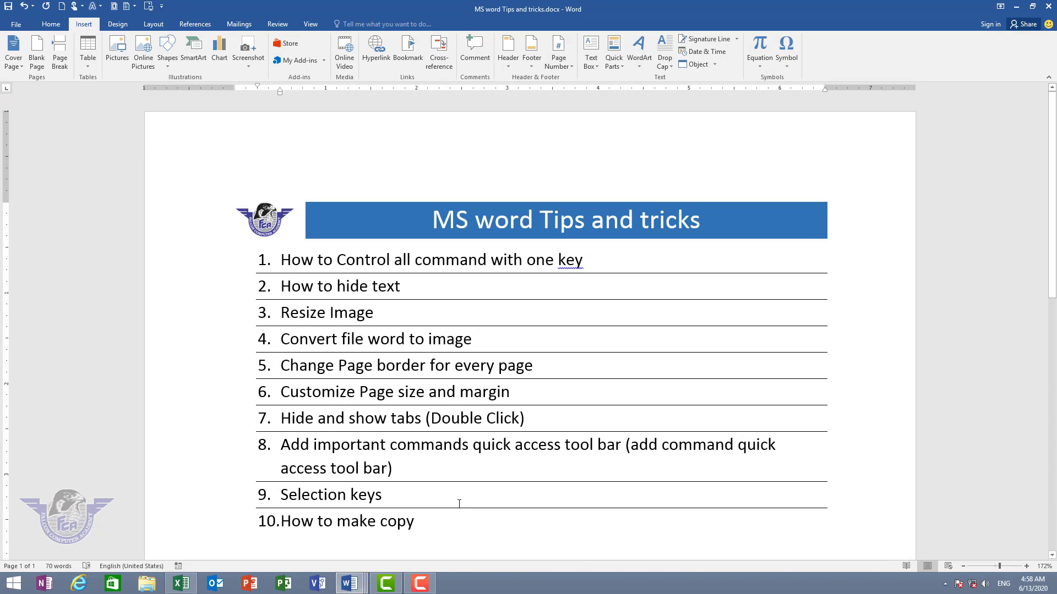
click(350, 584)
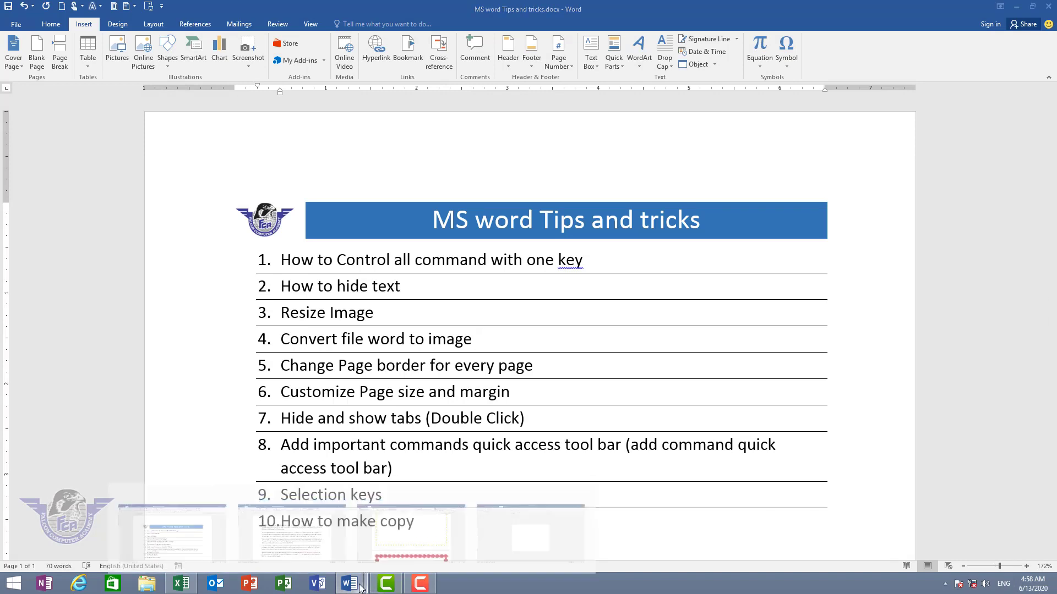
click(543, 542)
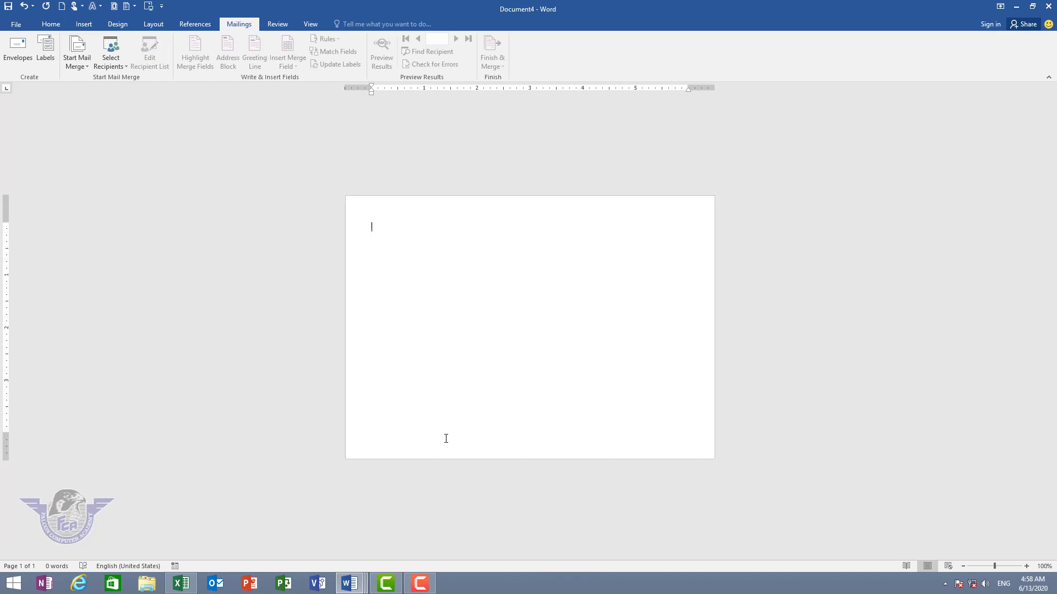
Create a new blank document with Ctrl+N.
key(ctrl+n)
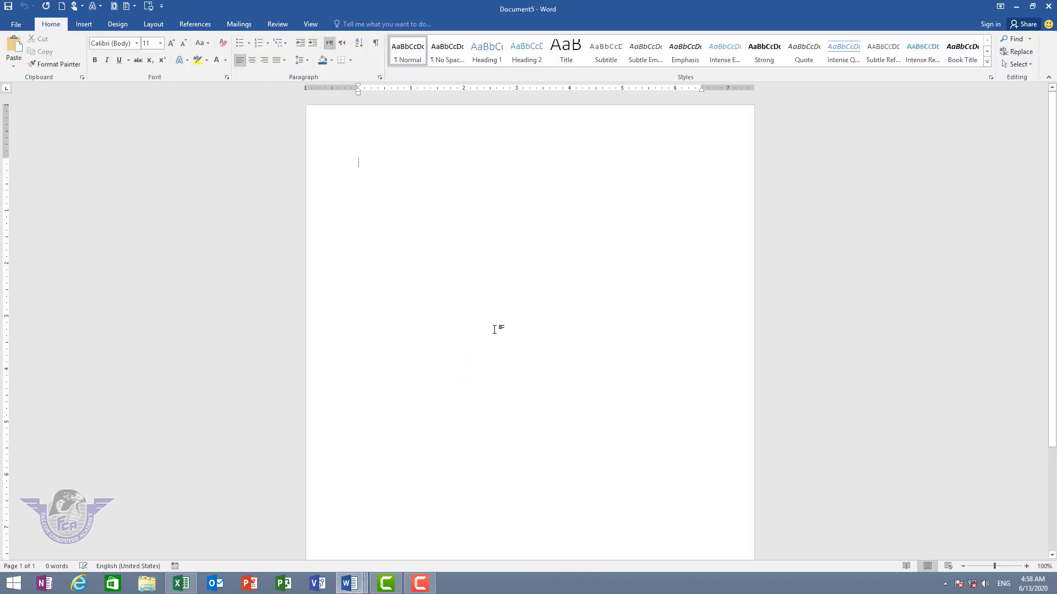
scroll(494, 329, up, 3)
scroll(490, 329, up, 1)
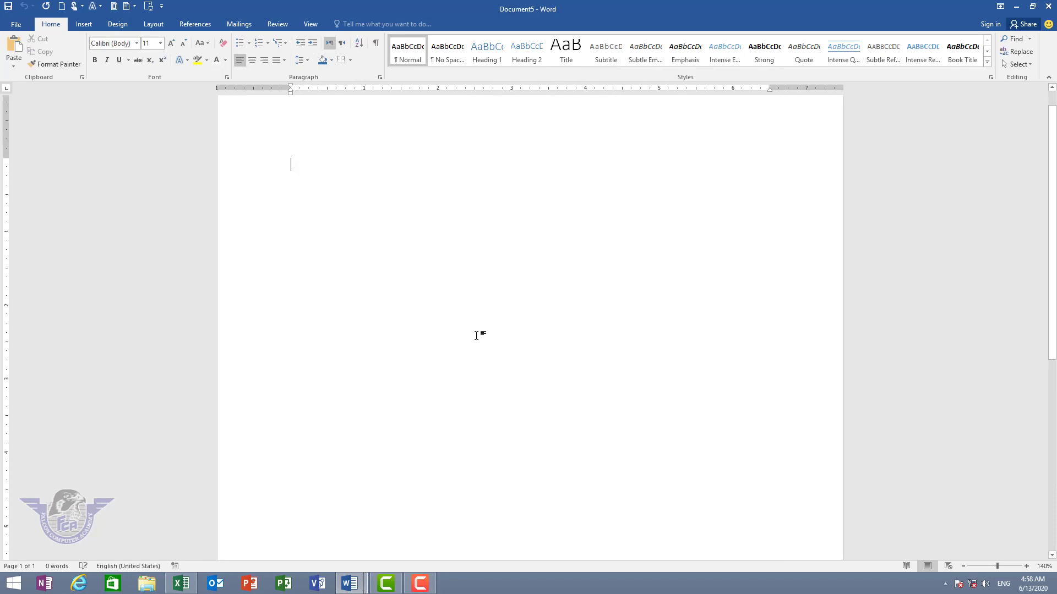
scroll(477, 331, up, 2)
scroll(476, 332, up, 2)
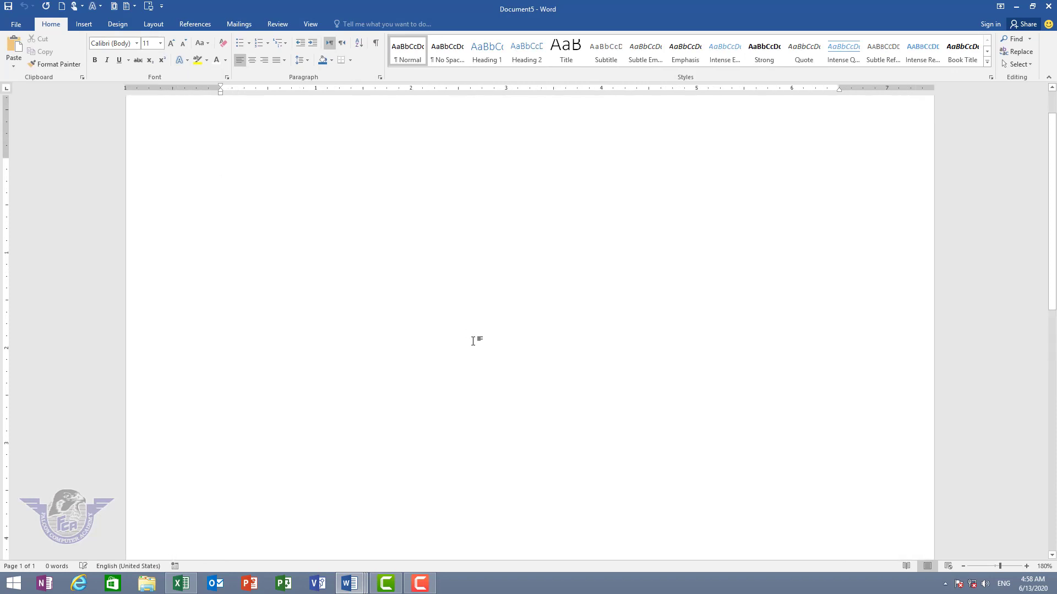
scroll(474, 338, up, 1)
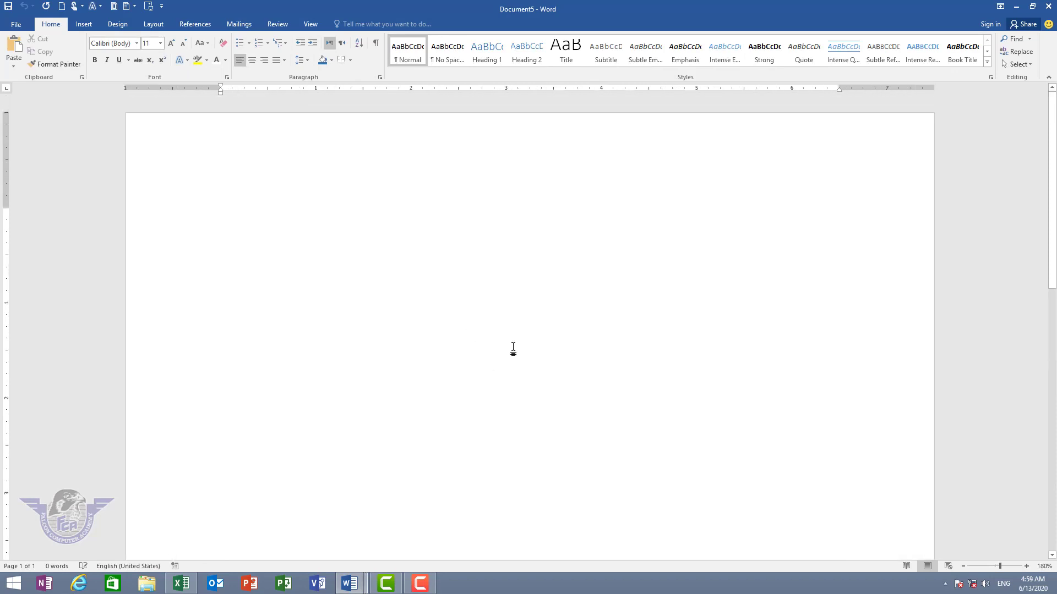
Insert a 4×4 table and Ctrl-drag an identical copy just below it.
click(86, 23)
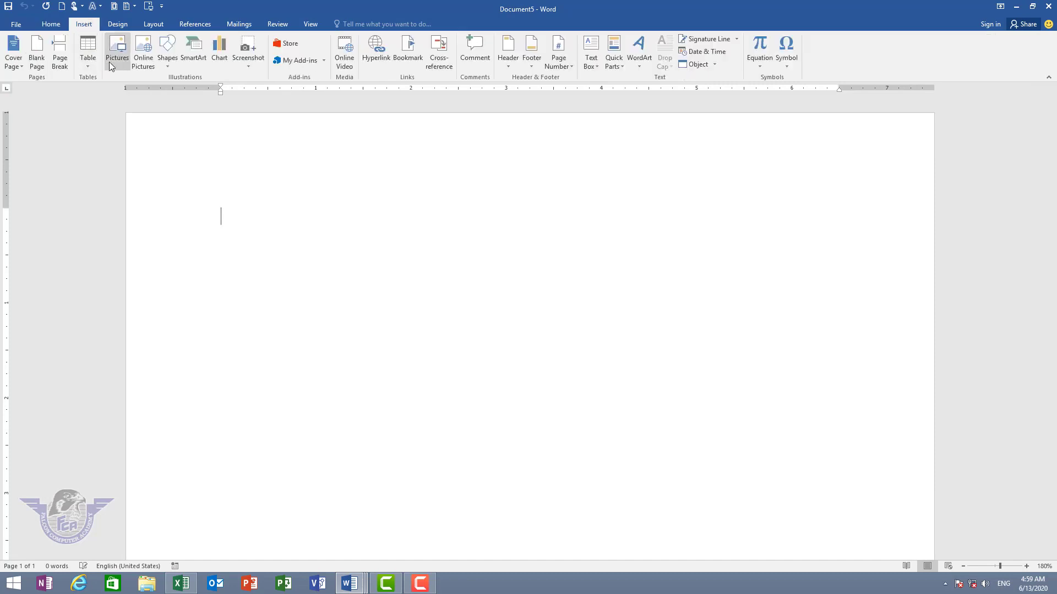
click(91, 62)
click(116, 120)
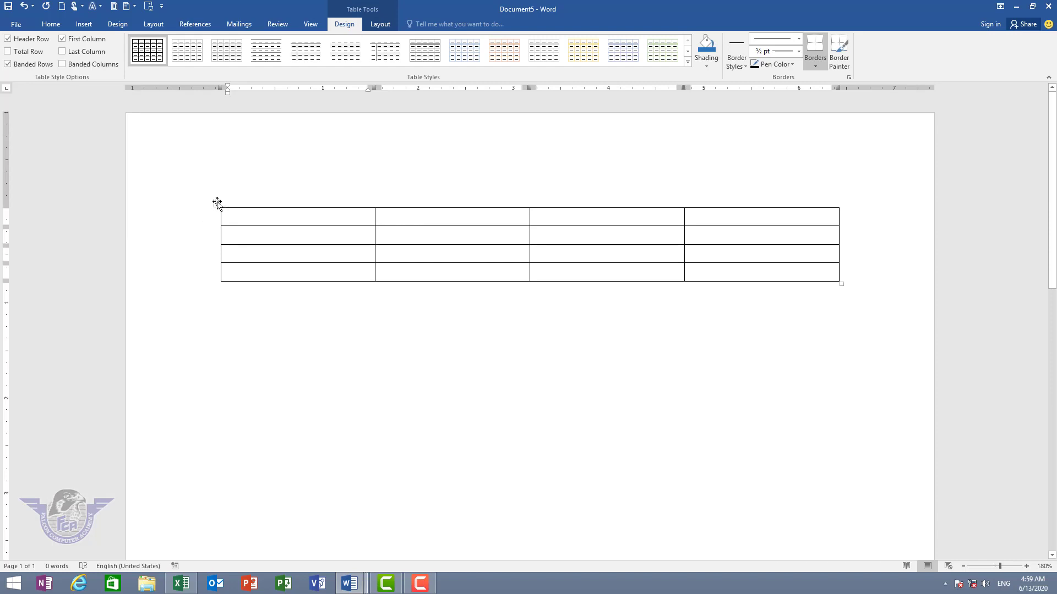
click(217, 204)
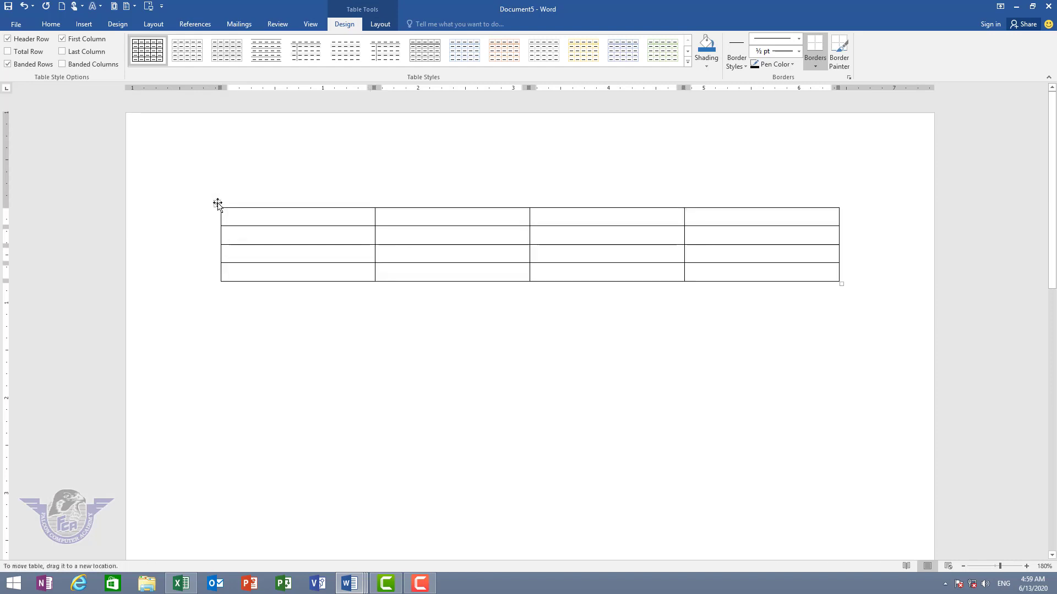
drag(217, 204, 217, 327)
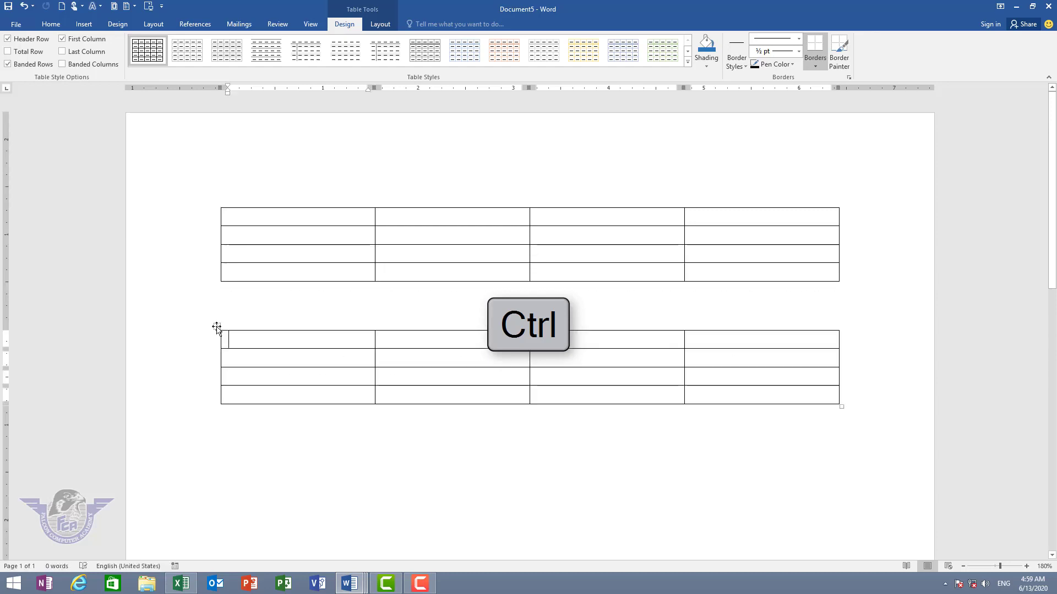
Draw a blue five-point star below the second table and Ctrl-drag copies into six stars.
click(88, 24)
click(168, 61)
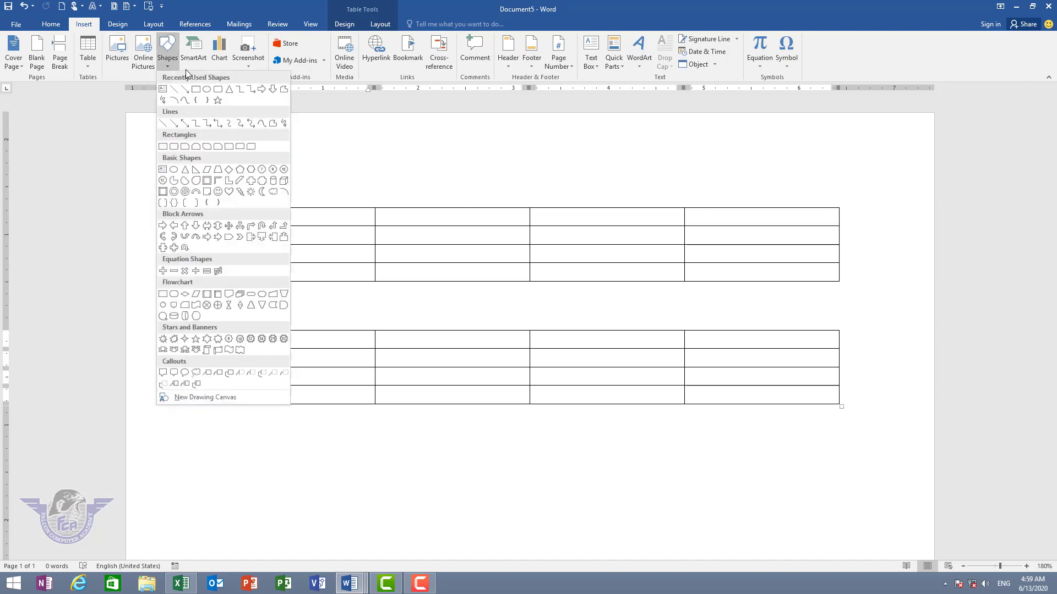
click(218, 100)
drag(200, 431, 302, 530)
scroll(385, 496, down, 5)
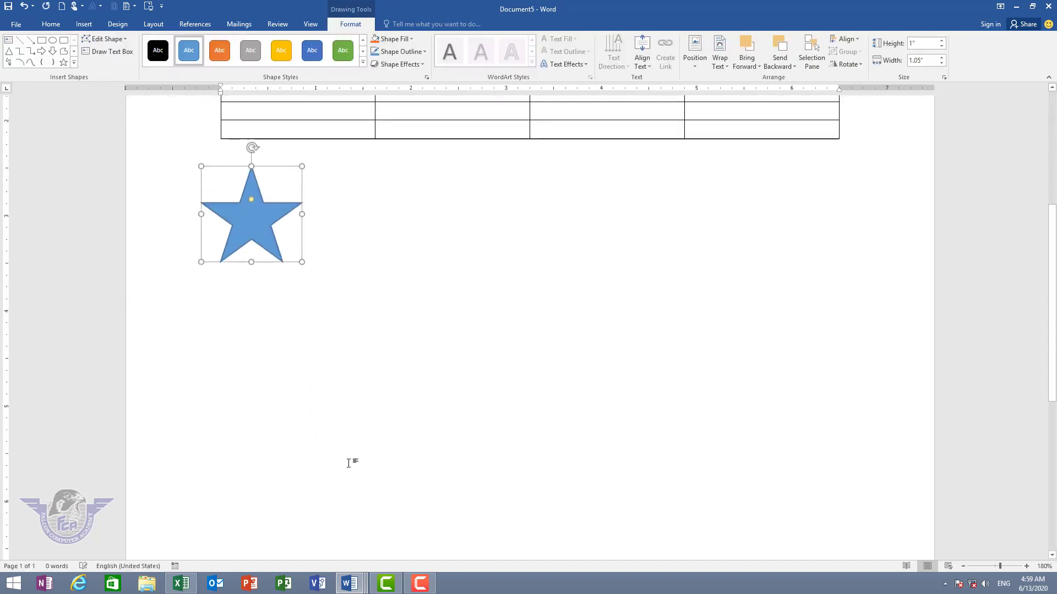
mouse_move(249, 202)
mouse_down()
mouse_move(383, 279)
mouse_move(280, 234)
mouse_move(407, 243)
mouse_move(670, 343)
mouse_move(461, 475)
mouse_up()
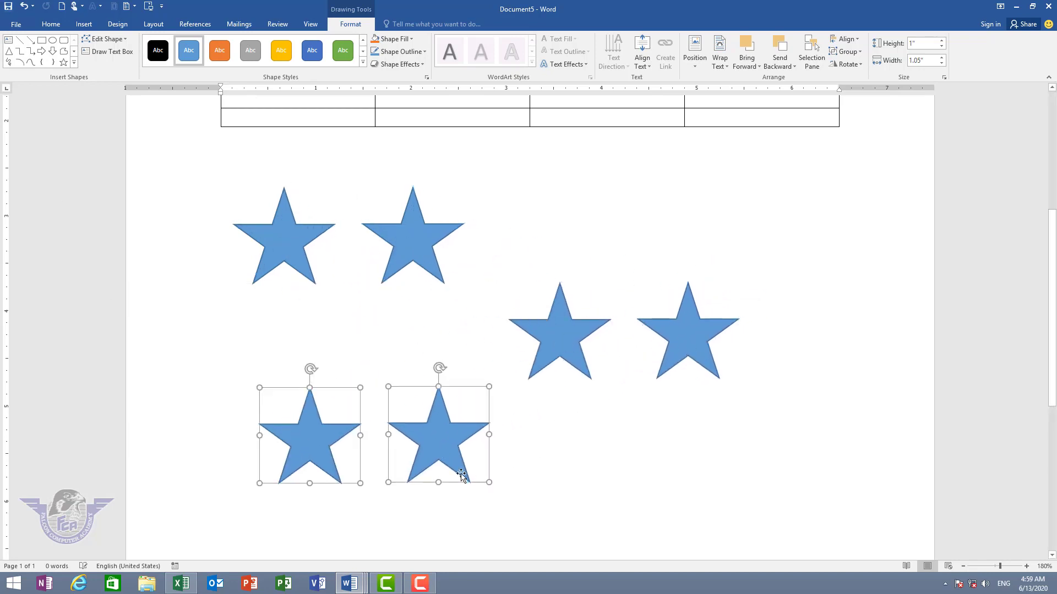
click(365, 297)
click(84, 24)
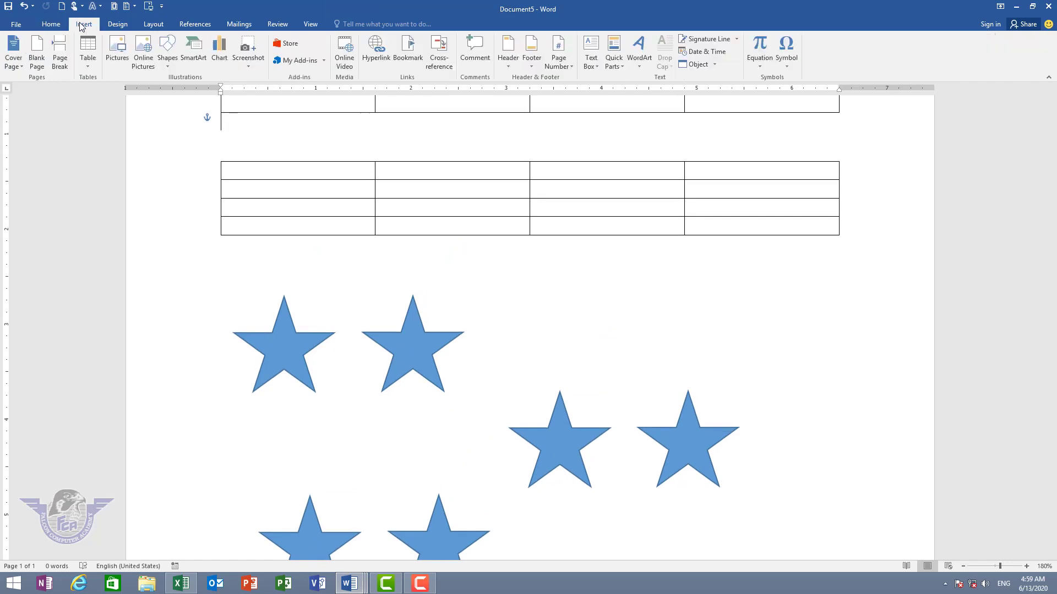
Insert the light-bulb photo, set text wrapping, shrink it to 1.27" by 2.02", and make six copies.
click(117, 52)
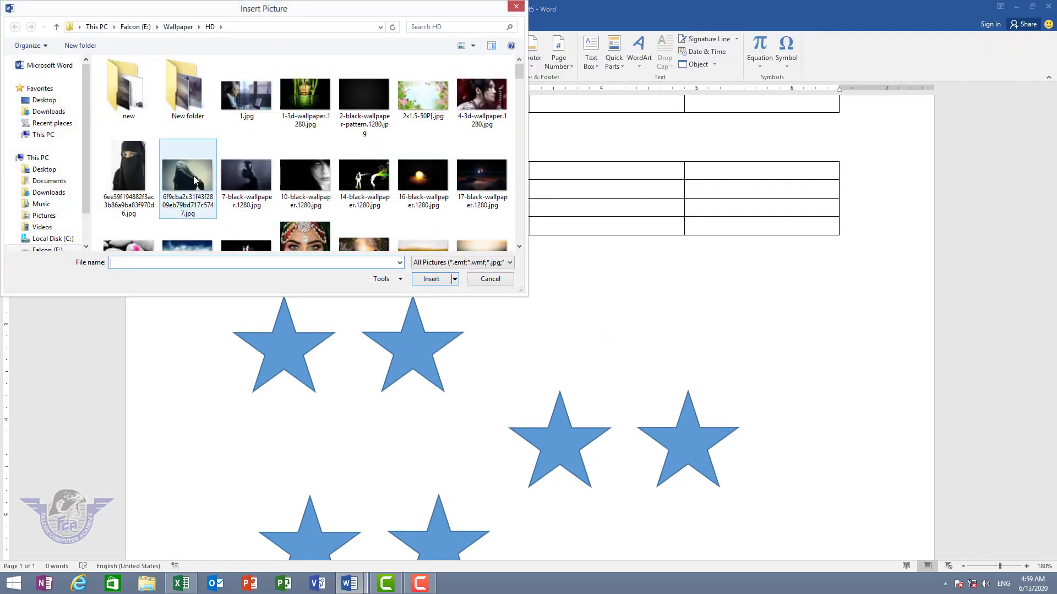
double_click(423, 180)
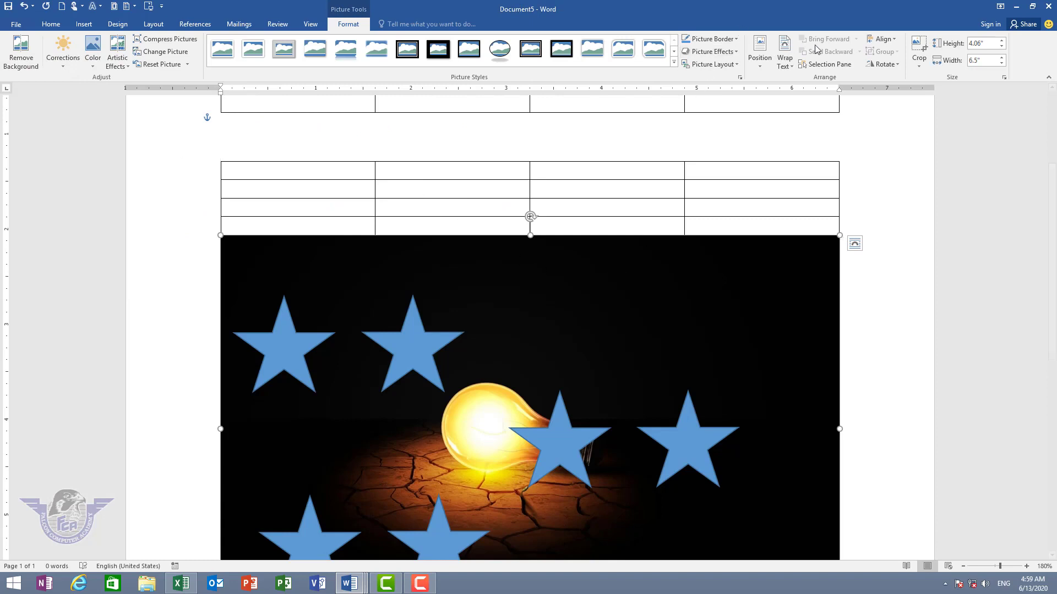
click(784, 55)
click(794, 92)
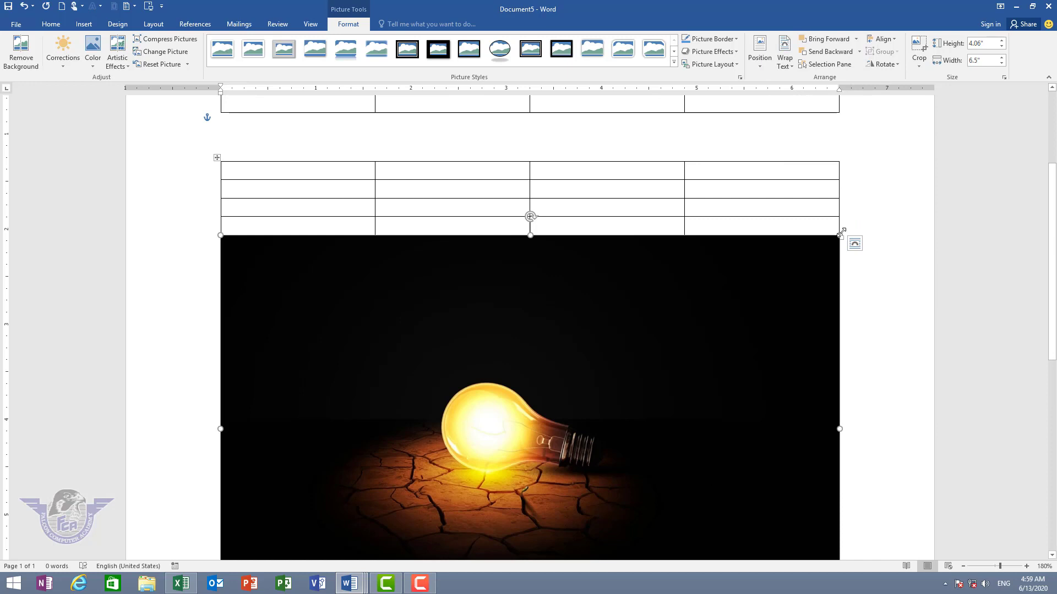
drag(840, 231, 413, 502)
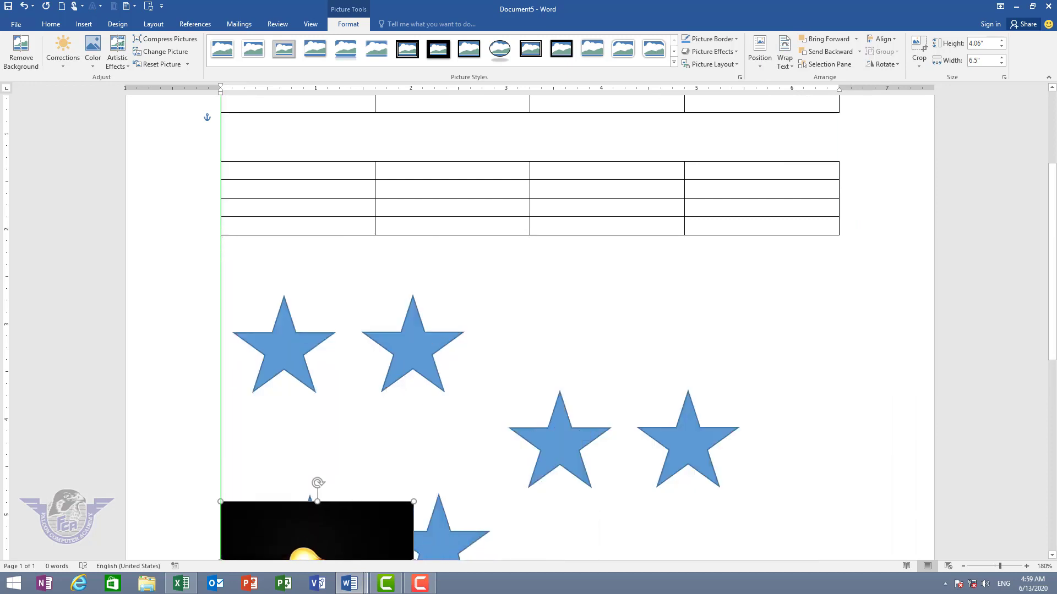
scroll(330, 331, down, 7)
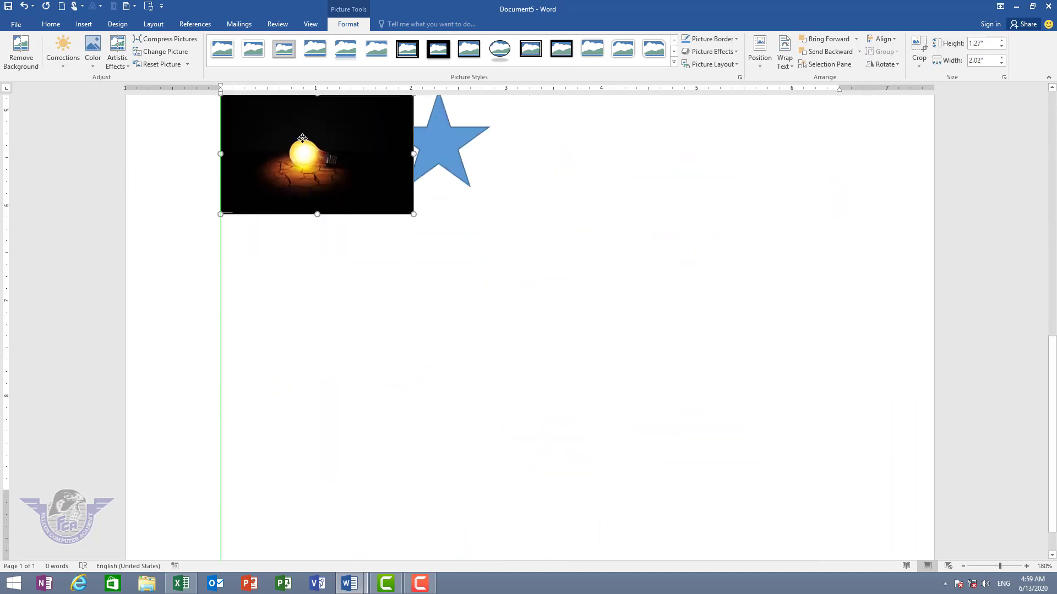
mouse_move(302, 138)
mouse_down()
mouse_move(396, 272)
mouse_move(560, 276)
mouse_move(534, 412)
mouse_move(332, 448)
mouse_move(298, 491)
mouse_move(419, 487)
mouse_up()
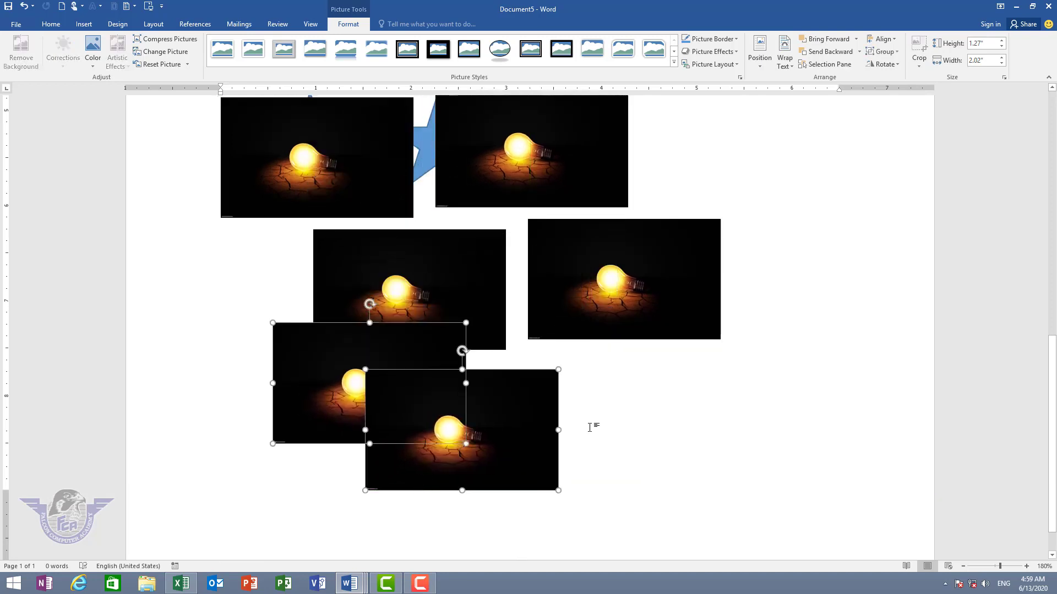
Switch back to MS word Tips and tricks.docx from the Word taskbar previews.
click(349, 583)
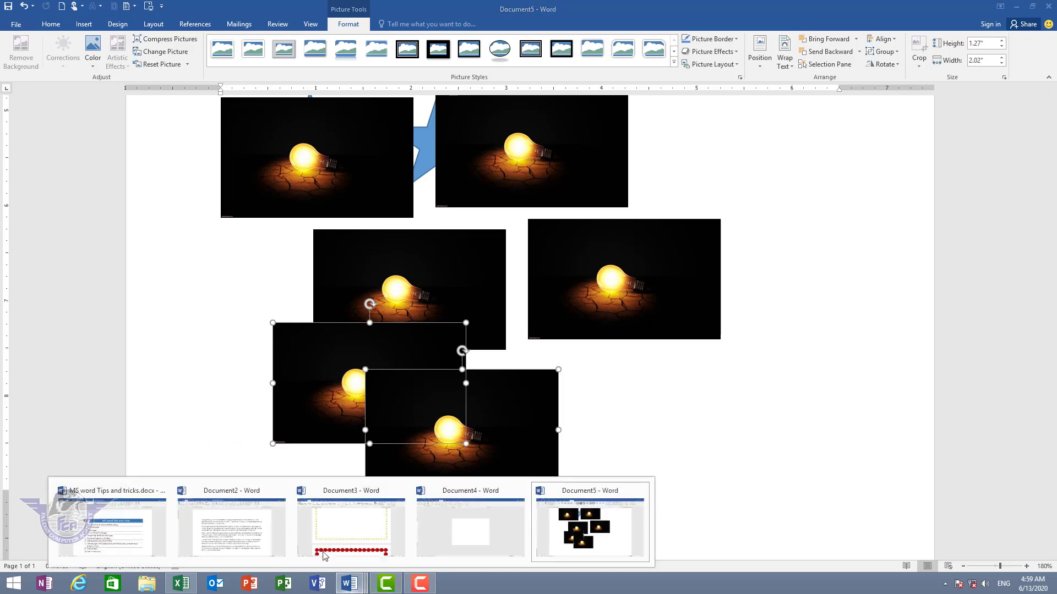
click(140, 530)
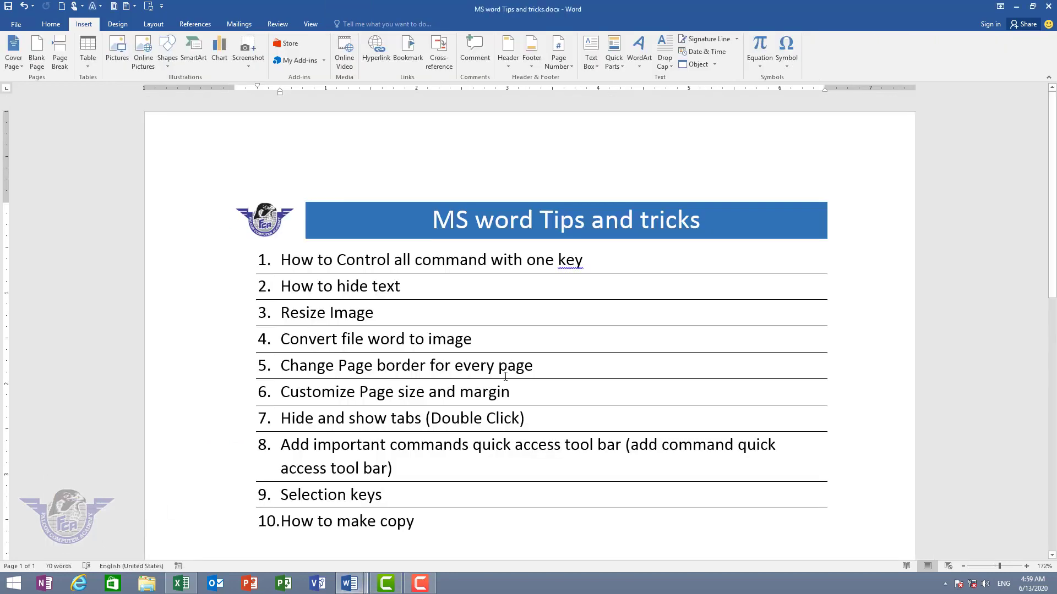